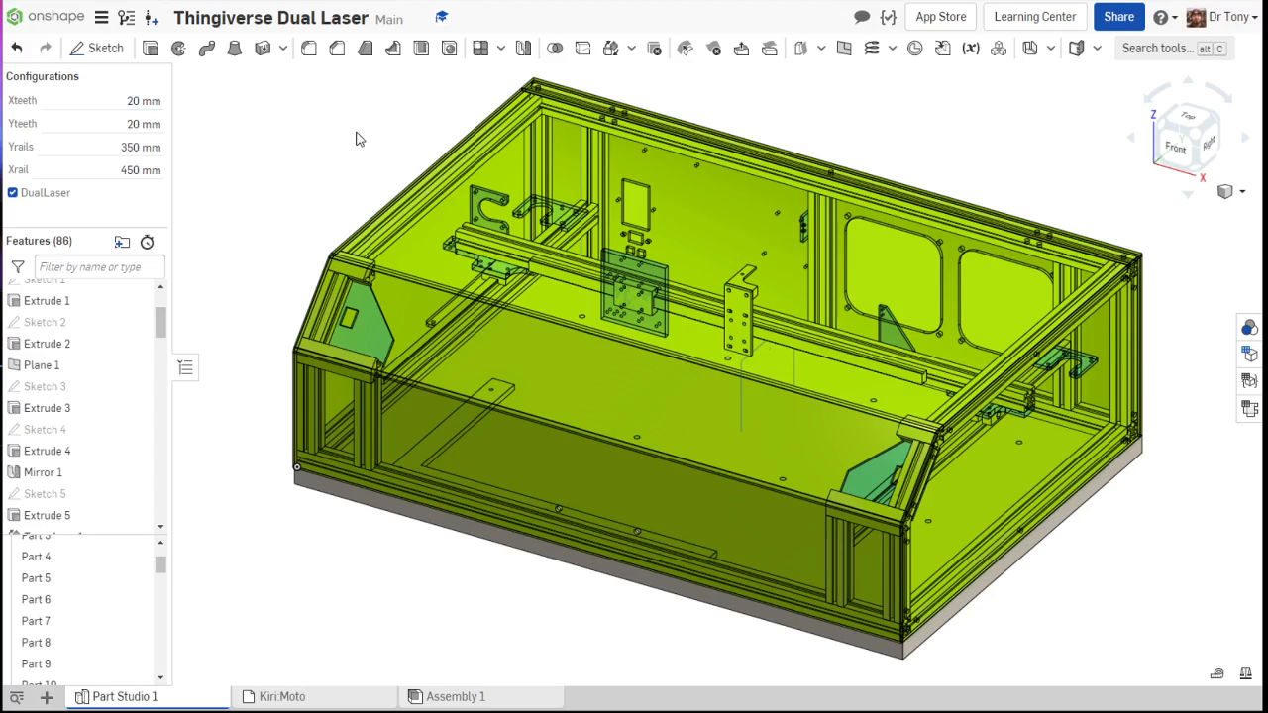
Step: Hide the transparent sheet metal cover over the top and front of the enclosure
{"action": "left_click", "coordinate": [546, 352]}
{"action": "right_click", "coordinate": [545, 350]}
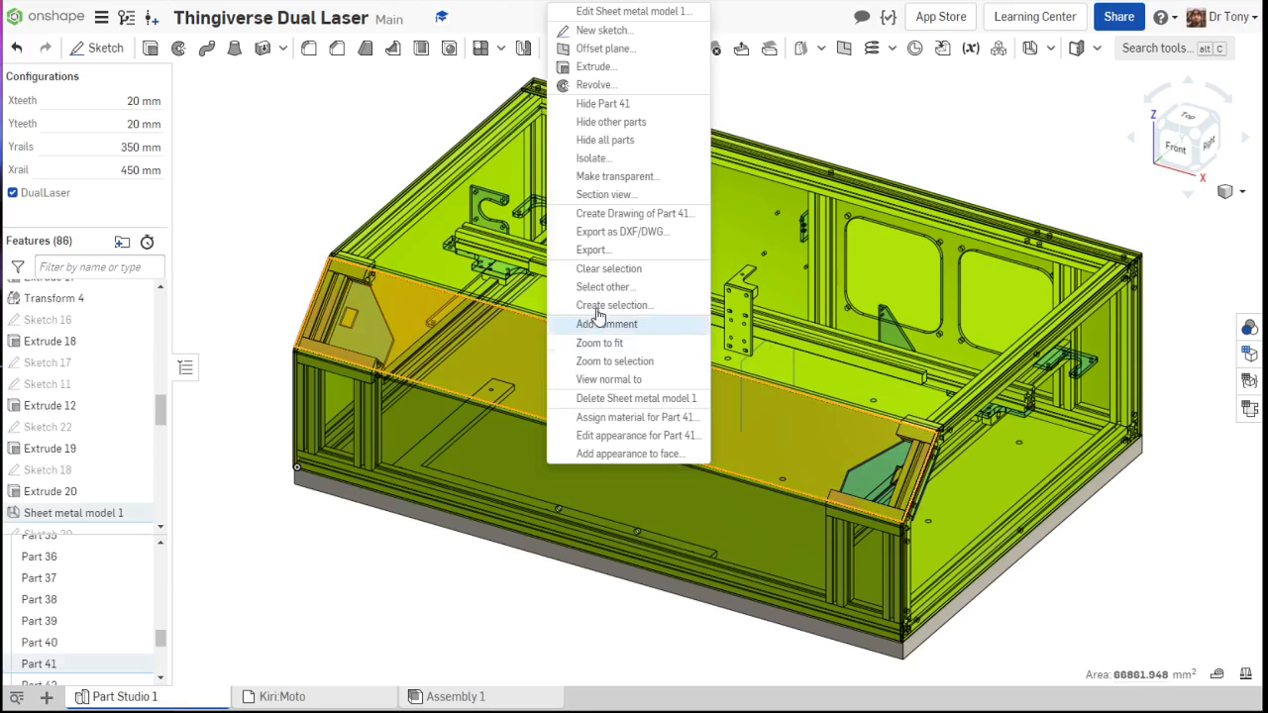
{"action": "left_click", "coordinate": [620, 105]}
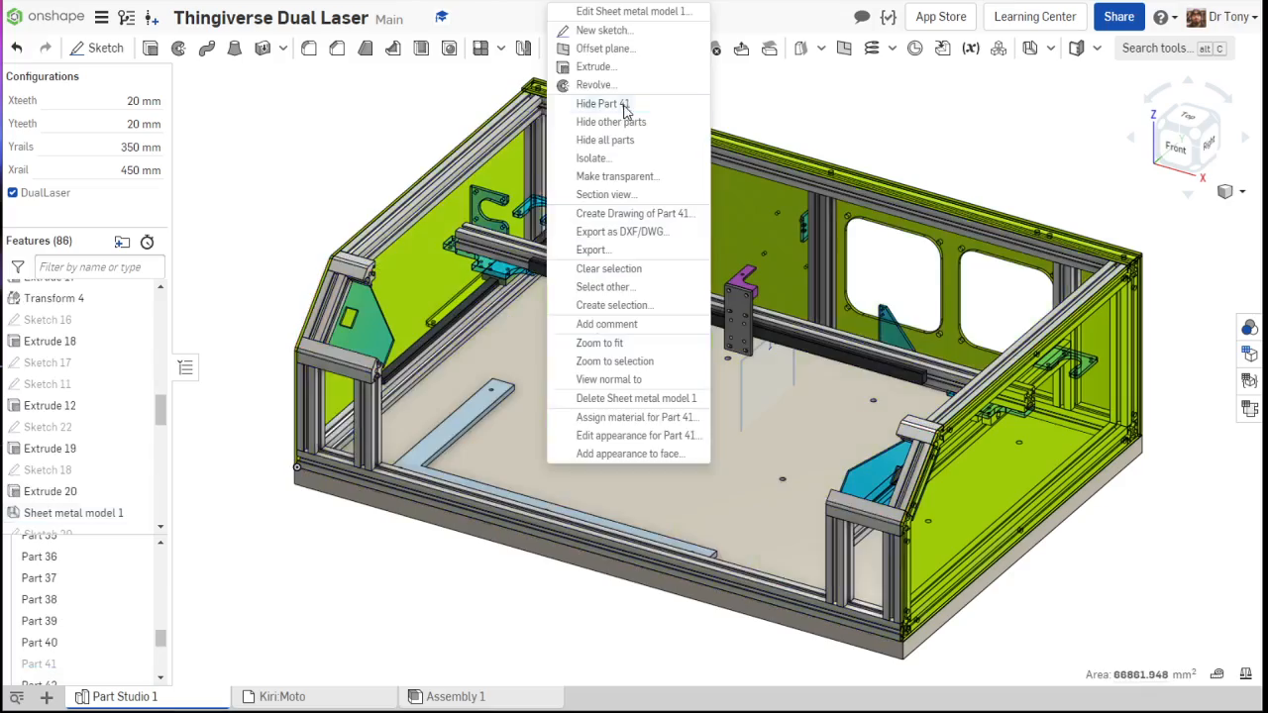
Step: Hide both side panels, the base board and the narrow strip along the top rear rail
{"action": "right_click_drag", "start_coordinate": [349, 189], "coordinate": [406, 180]}
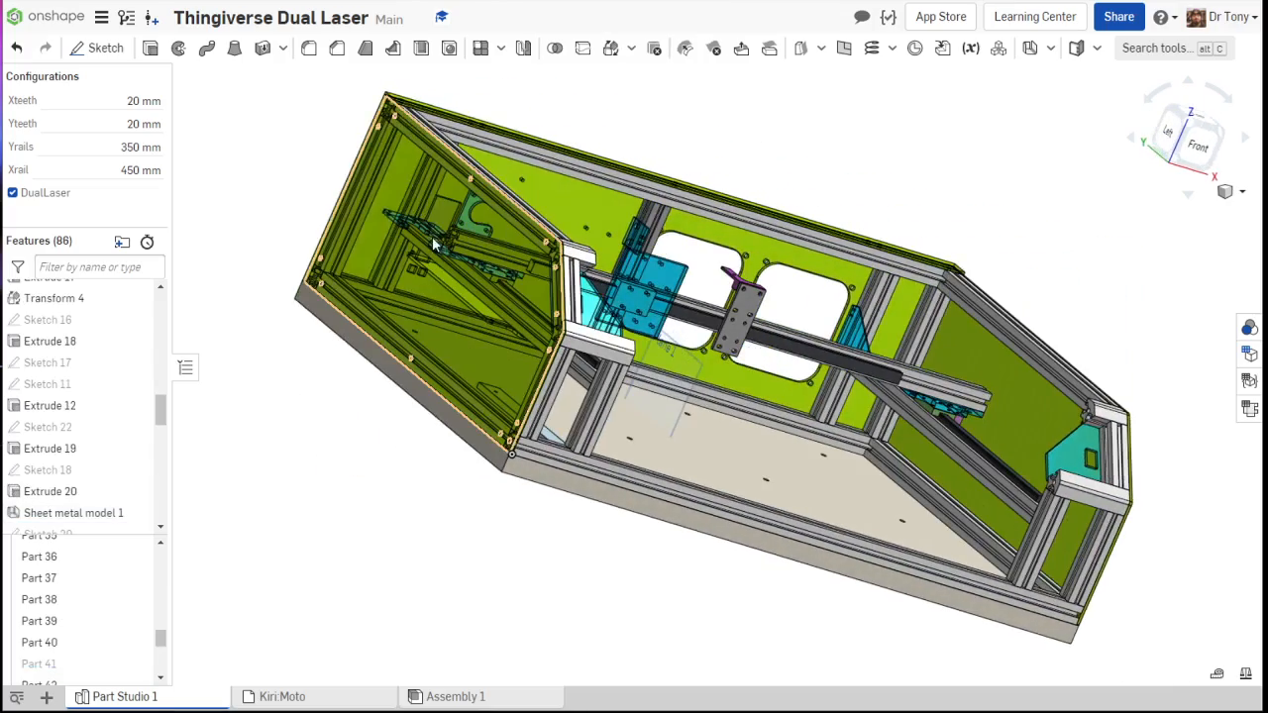
{"action": "right_click_drag", "start_coordinate": [432, 236], "coordinate": [591, 453]}
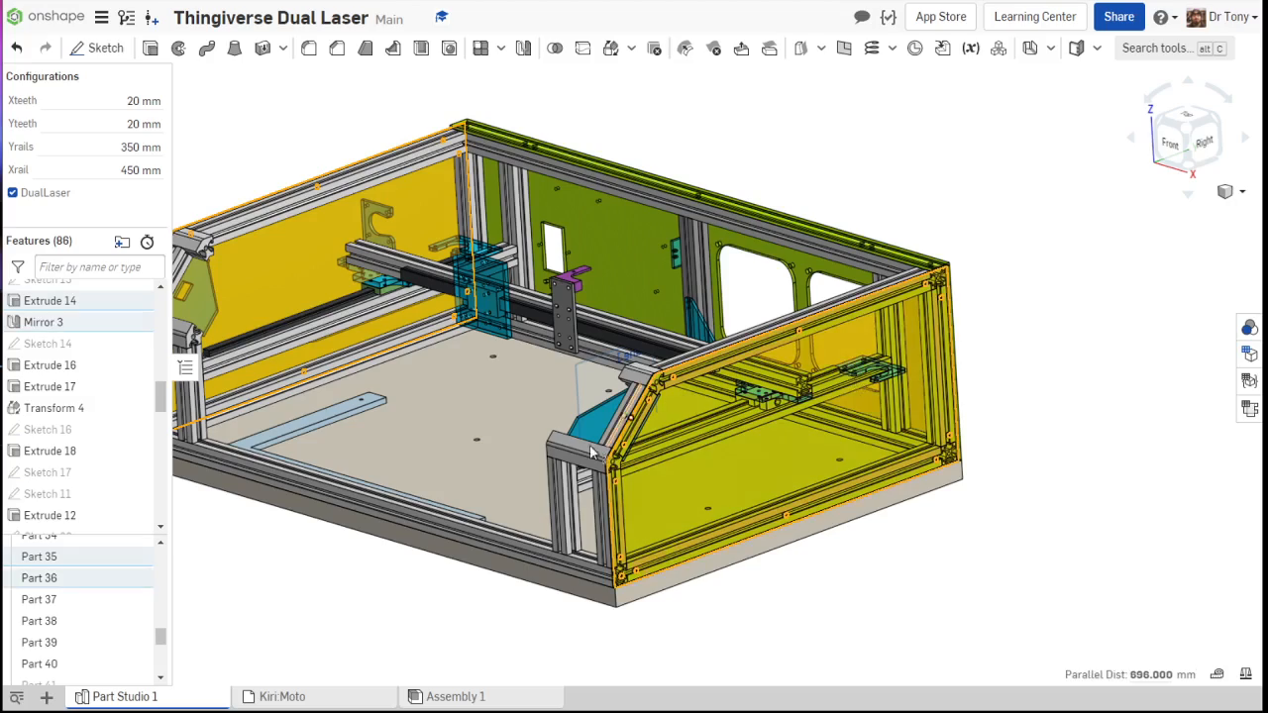
{"action": "left_click", "coordinate": [399, 446]}
{"action": "scroll", "coordinate": [738, 235], "scroll_direction": "up", "scroll_amount": 5}
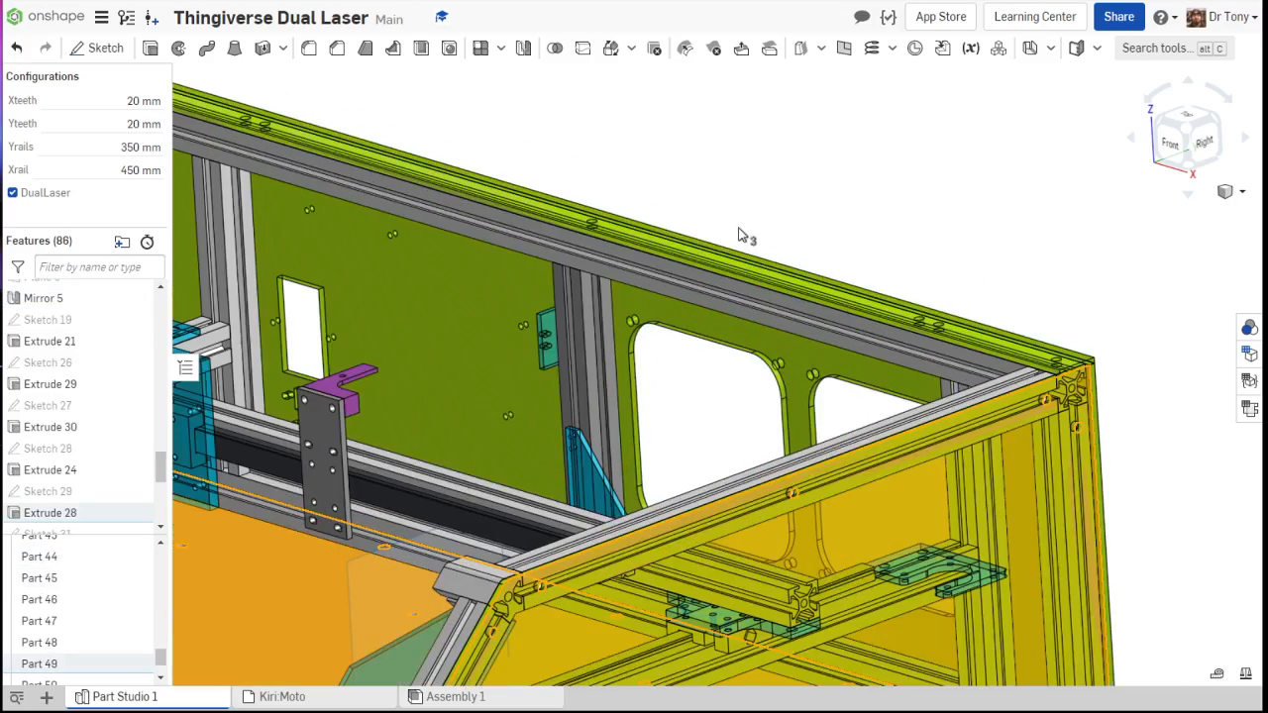
{"action": "scroll", "coordinate": [738, 235], "scroll_direction": "up", "scroll_amount": 3}
{"action": "left_click", "coordinate": [731, 272]}
{"action": "scroll", "coordinate": [703, 268], "scroll_direction": "up", "scroll_amount": 3}
{"action": "right_click", "coordinate": [696, 265]}
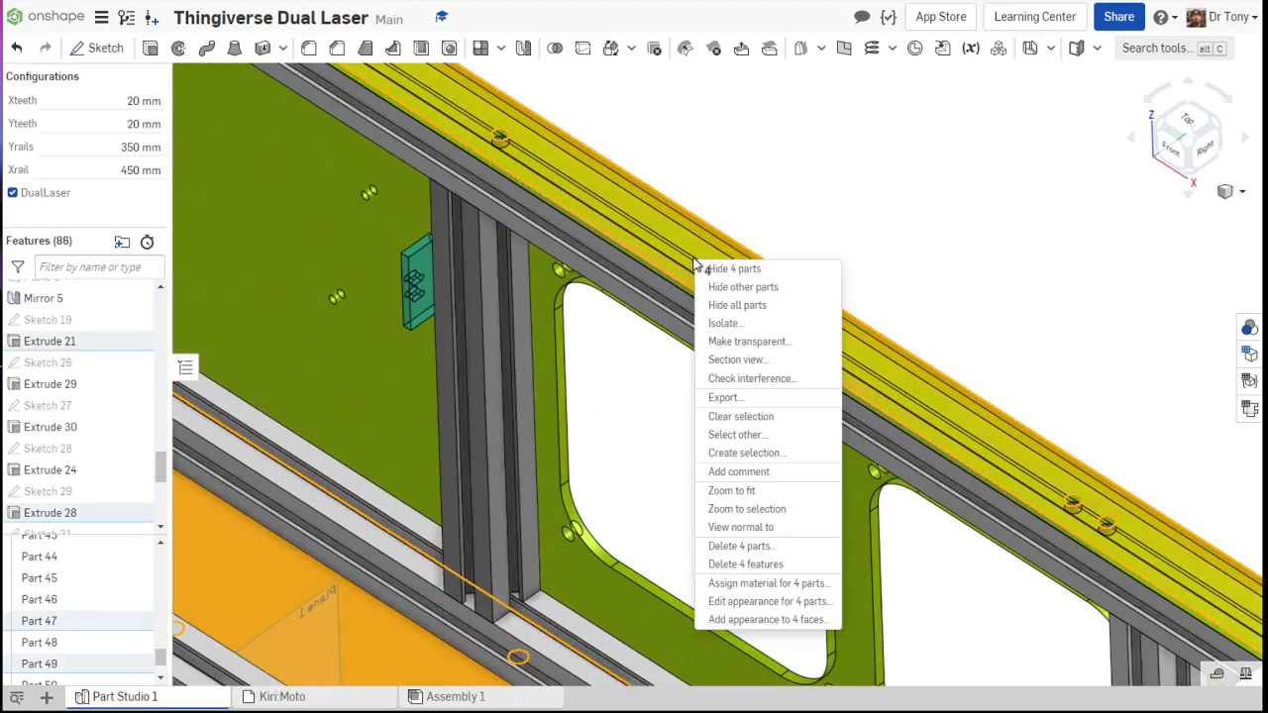
{"action": "left_click", "coordinate": [715, 270]}
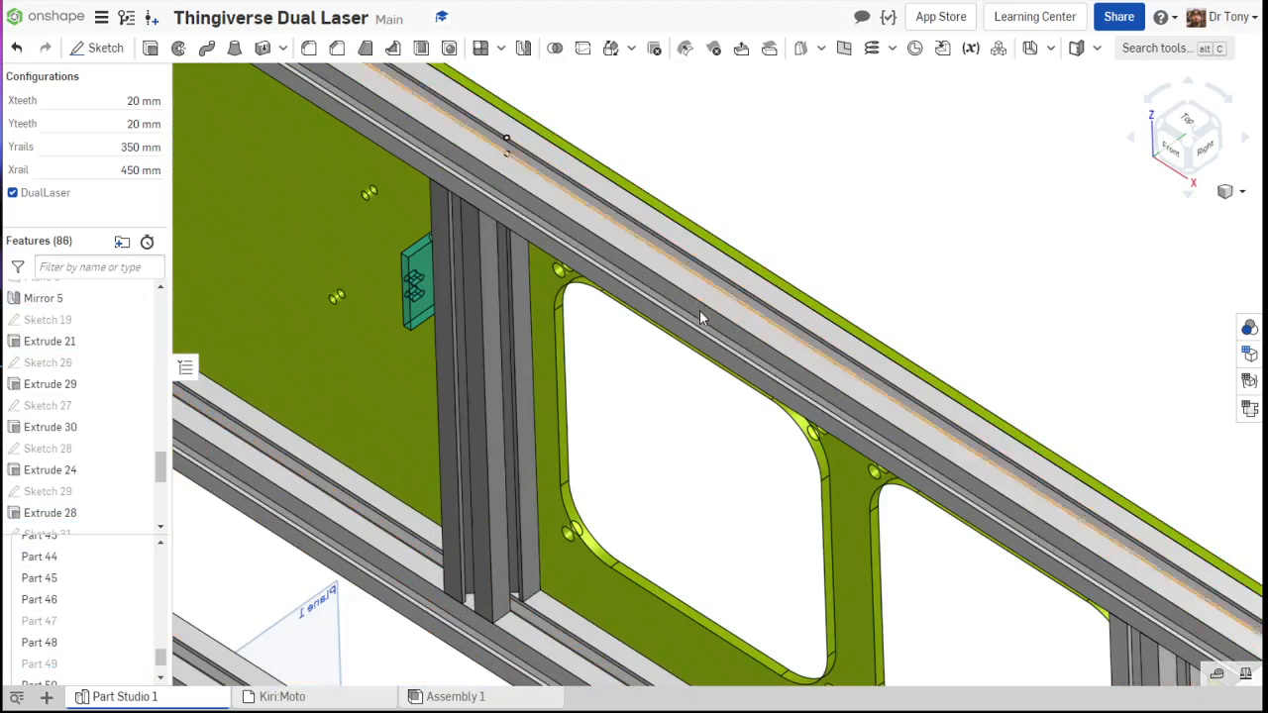
Step: Examine the exposed extrusion frame, the gantry with its laser mounting plates, and the carriage on the side rail
{"action": "scroll", "coordinate": [807, 312], "scroll_direction": "down", "scroll_amount": 6}
{"action": "right_click_drag", "start_coordinate": [757, 359], "coordinate": [761, 331]}
{"action": "scroll", "coordinate": [761, 331], "scroll_direction": "down", "scroll_amount": 3}
{"action": "right_click_drag", "start_coordinate": [591, 365], "coordinate": [595, 401]}
{"action": "scroll", "coordinate": [657, 353], "scroll_direction": "up", "scroll_amount": 5}
{"action": "scroll", "coordinate": [645, 383], "scroll_direction": "down", "scroll_amount": 3}
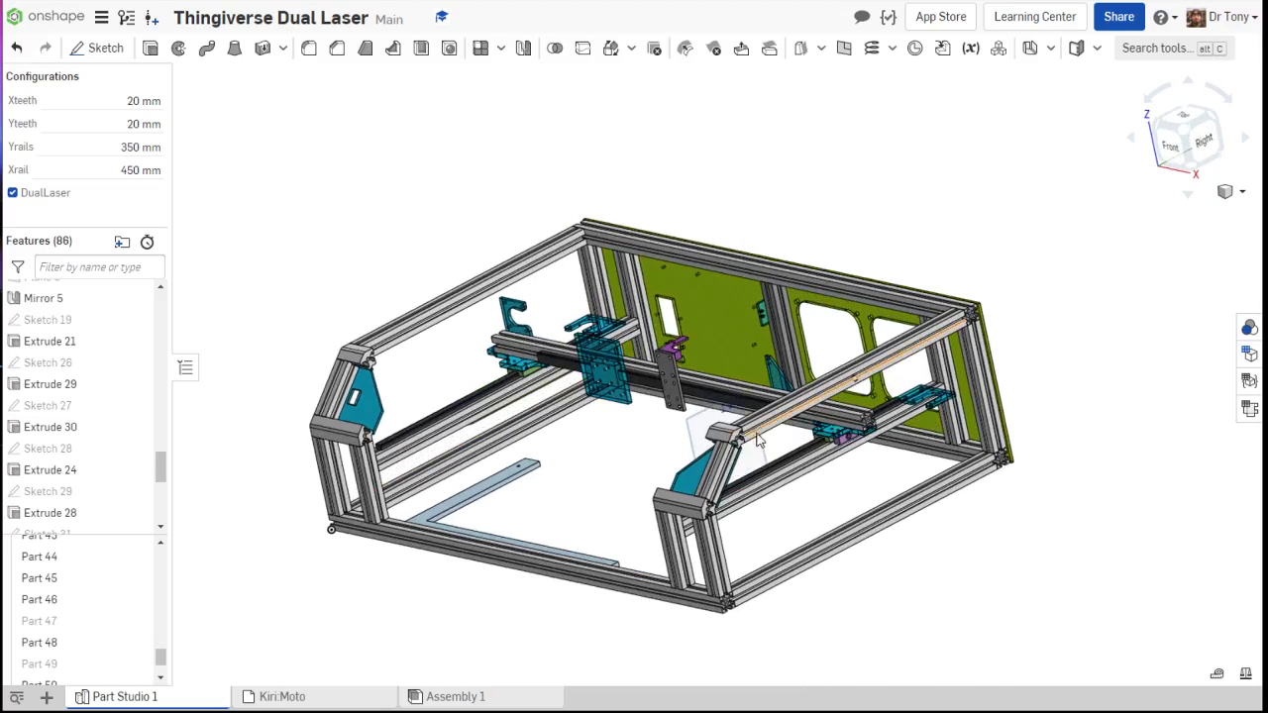
{"action": "right_click_drag", "start_coordinate": [758, 440], "coordinate": [682, 346]}
{"action": "scroll", "coordinate": [683, 345], "scroll_direction": "up", "scroll_amount": 6}
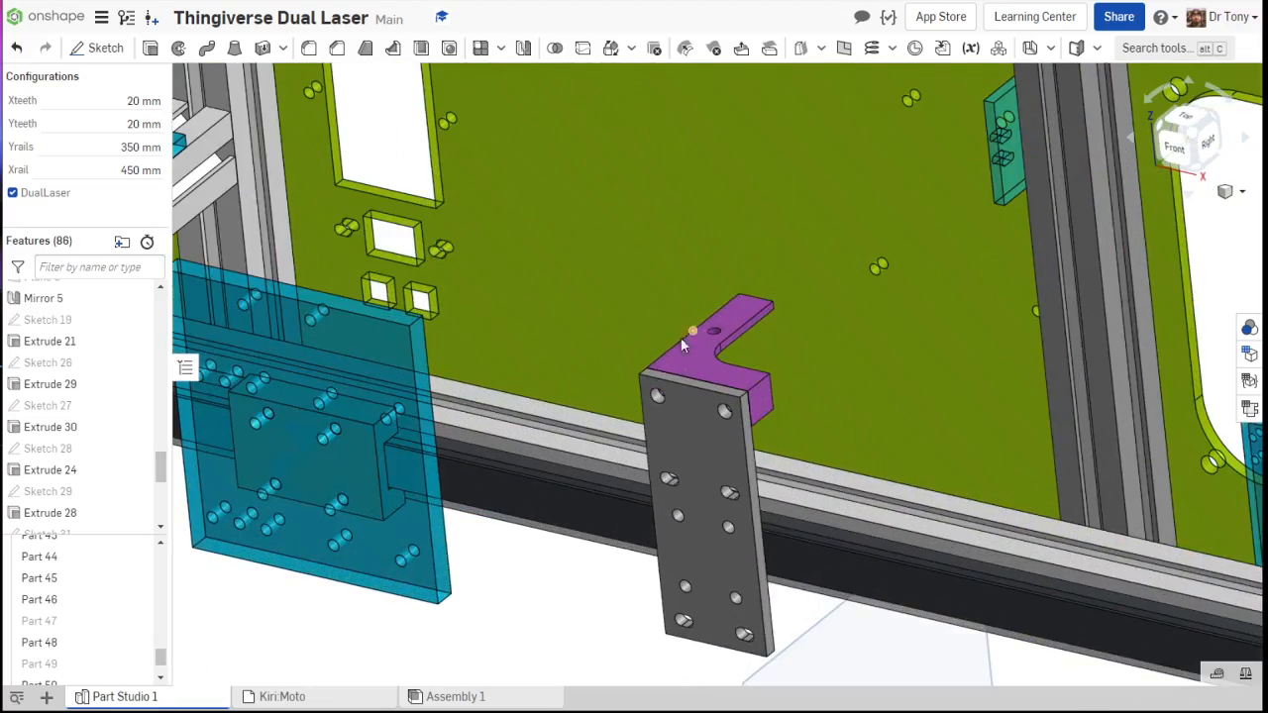
{"action": "scroll", "coordinate": [681, 345], "scroll_direction": "down", "scroll_amount": 4}
{"action": "scroll", "coordinate": [693, 355], "scroll_direction": "down", "scroll_amount": 4}
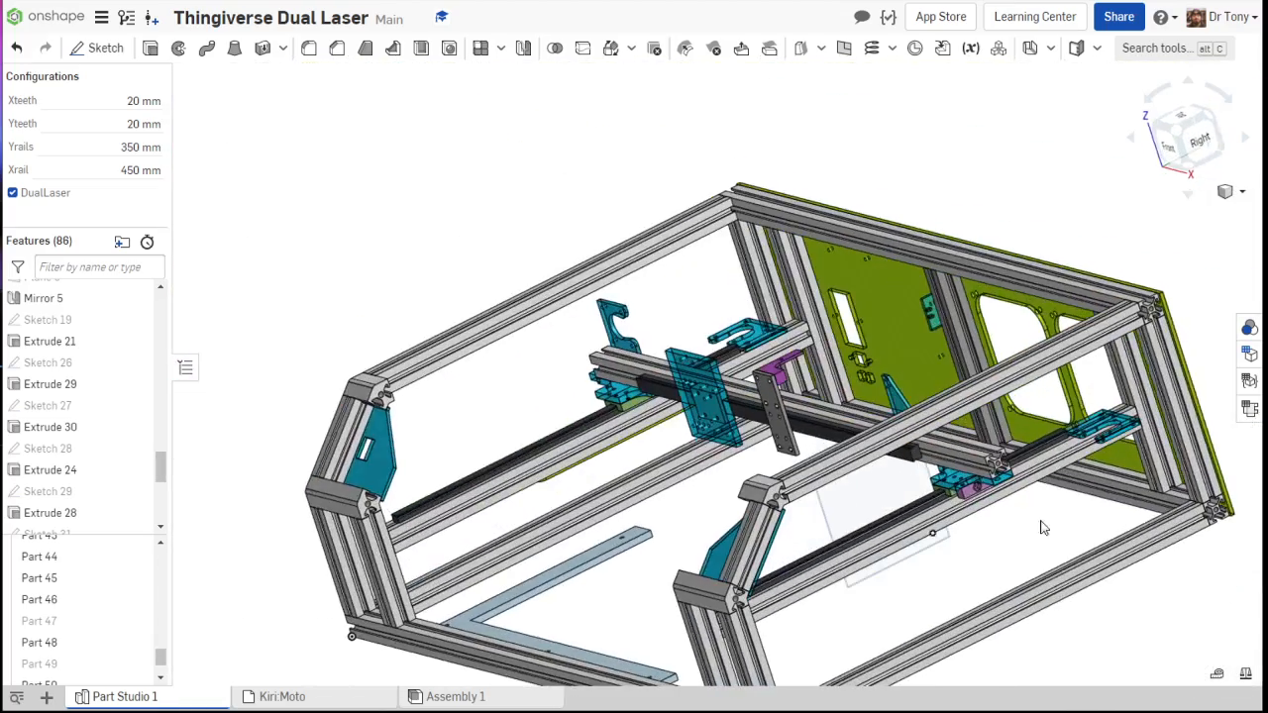
{"action": "scroll", "coordinate": [858, 445], "scroll_direction": "up", "scroll_amount": 4}
{"action": "scroll", "coordinate": [803, 393], "scroll_direction": "up", "scroll_amount": 4}
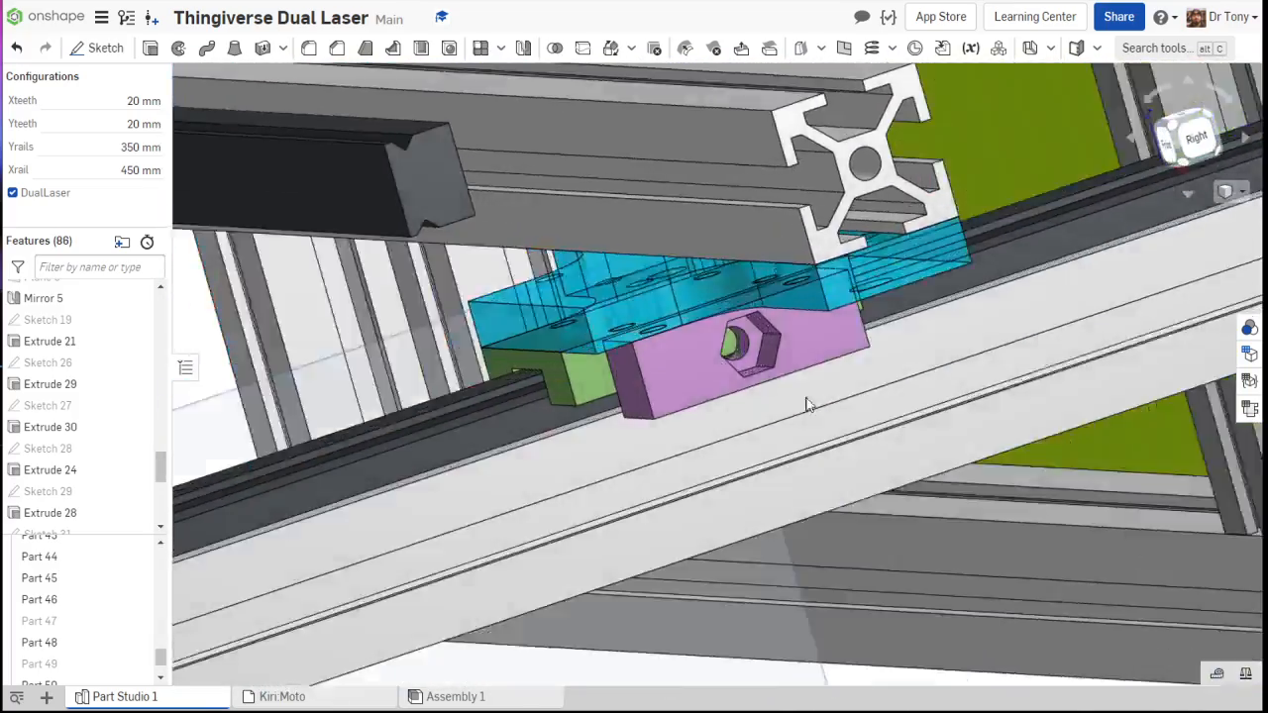
{"action": "scroll", "coordinate": [822, 404], "scroll_direction": "down", "scroll_amount": 6}
{"action": "scroll", "coordinate": [830, 406], "scroll_direction": "up", "scroll_amount": 2}
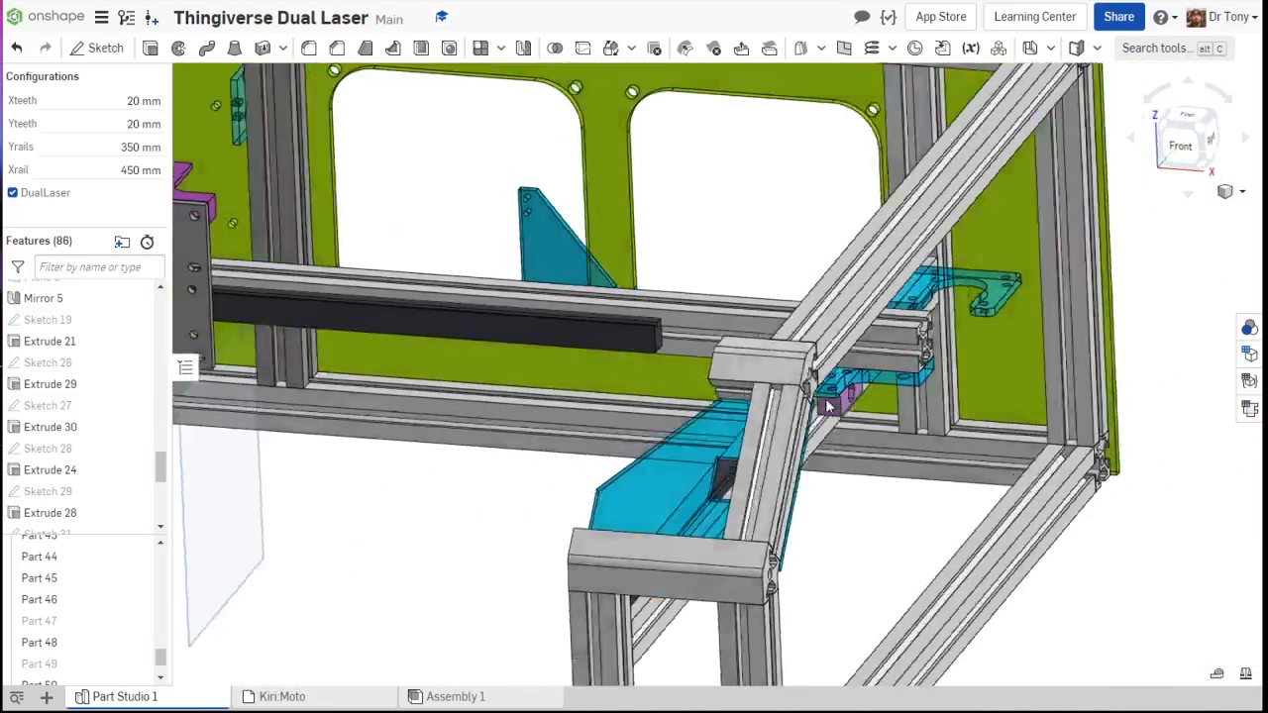
Step: Examine the rear panel from behind, including its two large square cut-outs, small openings and mounting holes
{"action": "scroll", "coordinate": [828, 406], "scroll_direction": "down", "scroll_amount": 5}
{"action": "right_click_drag", "start_coordinate": [828, 406], "coordinate": [624, 310]}
{"action": "scroll", "coordinate": [484, 294], "scroll_direction": "down", "scroll_amount": 3}
{"action": "scroll", "coordinate": [498, 297], "scroll_direction": "up", "scroll_amount": 5}
{"action": "scroll", "coordinate": [628, 311], "scroll_direction": "down", "scroll_amount": 5}
{"action": "scroll", "coordinate": [606, 310], "scroll_direction": "up", "scroll_amount": 5}
{"action": "scroll", "coordinate": [618, 309], "scroll_direction": "down", "scroll_amount": 4}
{"action": "scroll", "coordinate": [852, 311], "scroll_direction": "up", "scroll_amount": 5}
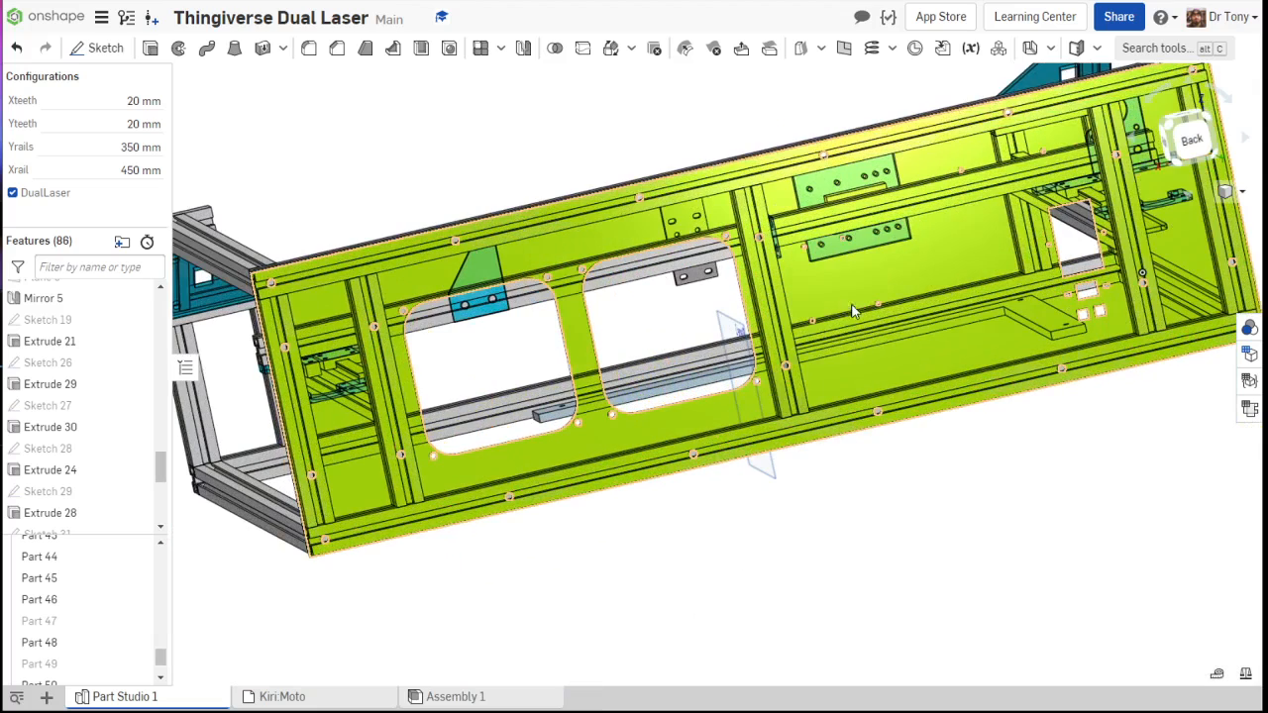
{"action": "scroll", "coordinate": [802, 230], "scroll_direction": "down", "scroll_amount": 4}
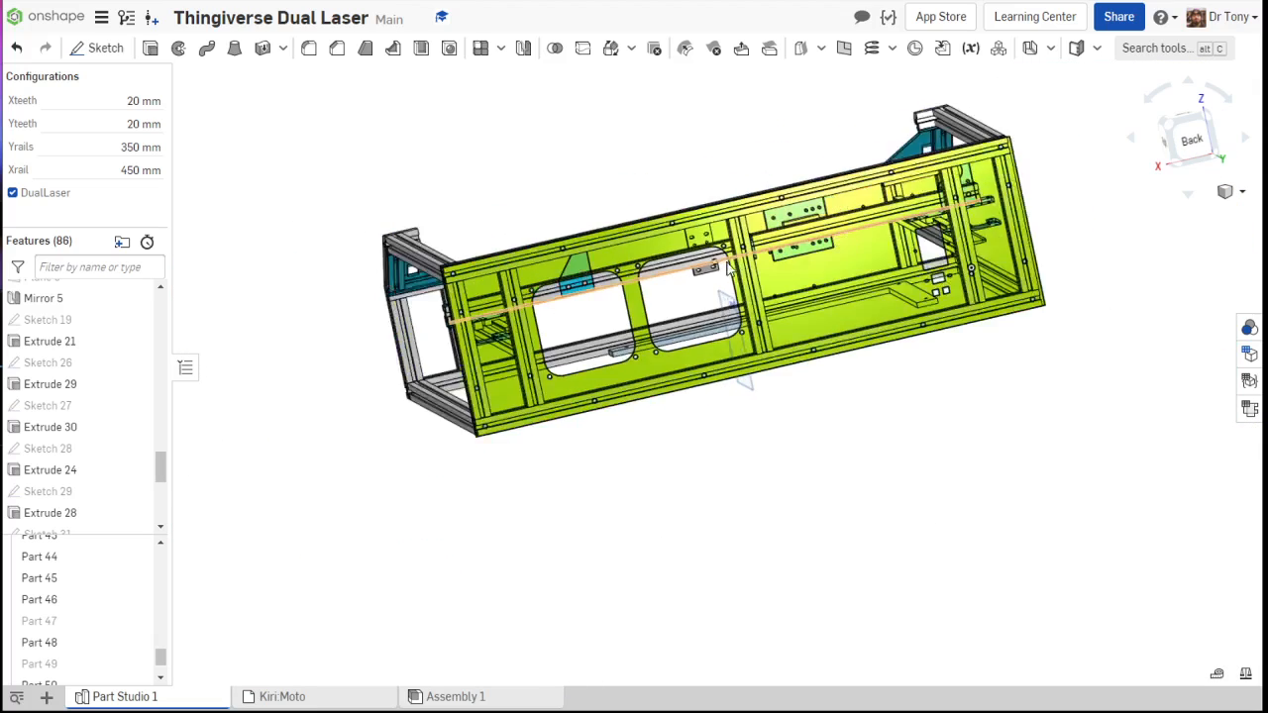
{"action": "scroll", "coordinate": [807, 265], "scroll_direction": "up", "scroll_amount": 3}
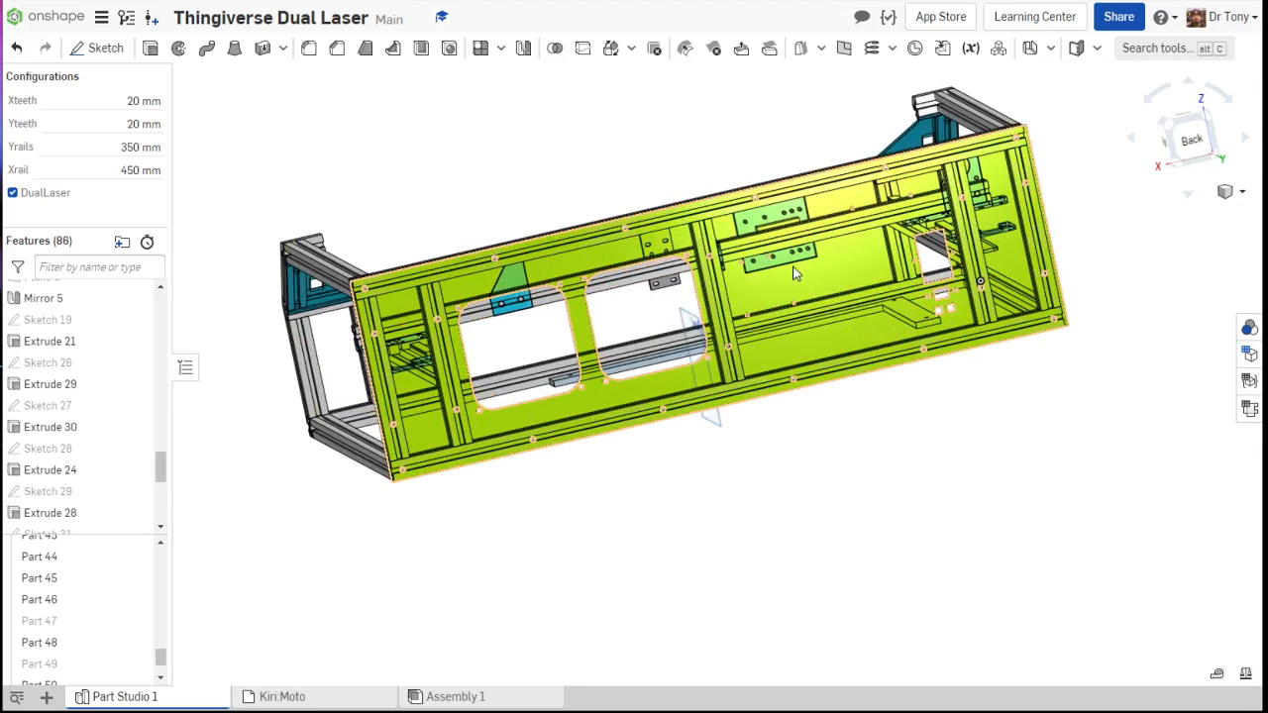
{"action": "mouse_move", "coordinate": [739, 279]}
{"action": "right_mouse_down"}
{"action": "mouse_move", "coordinate": [736, 264]}
{"action": "mouse_move", "coordinate": [666, 247]}
{"action": "mouse_move", "coordinate": [755, 286]}
{"action": "right_mouse_up"}
{"action": "right_click", "coordinate": [755, 286]}
{"action": "left_click", "coordinate": [686, 497]}
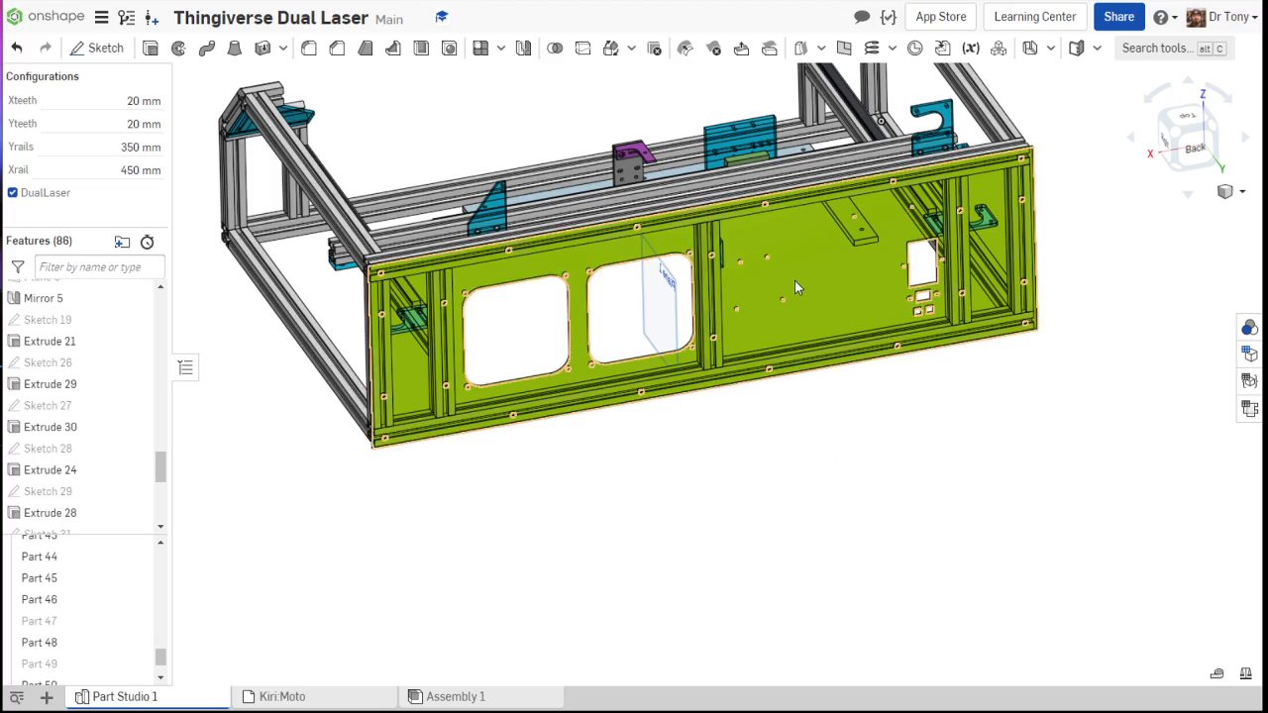
{"action": "scroll", "coordinate": [795, 280], "scroll_direction": "up", "scroll_amount": 3}
{"action": "scroll", "coordinate": [805, 254], "scroll_direction": "down", "scroll_amount": 3}
{"action": "right_click", "coordinate": [832, 257]}
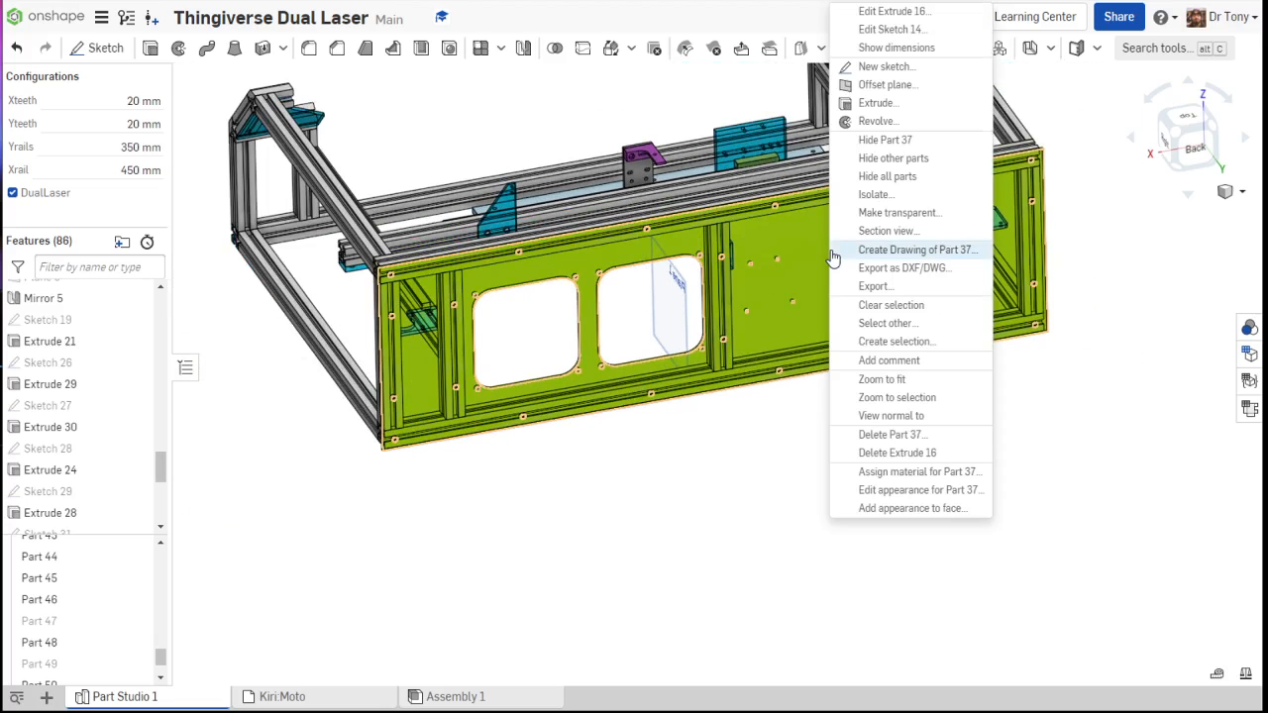
{"action": "left_click", "coordinate": [794, 402]}
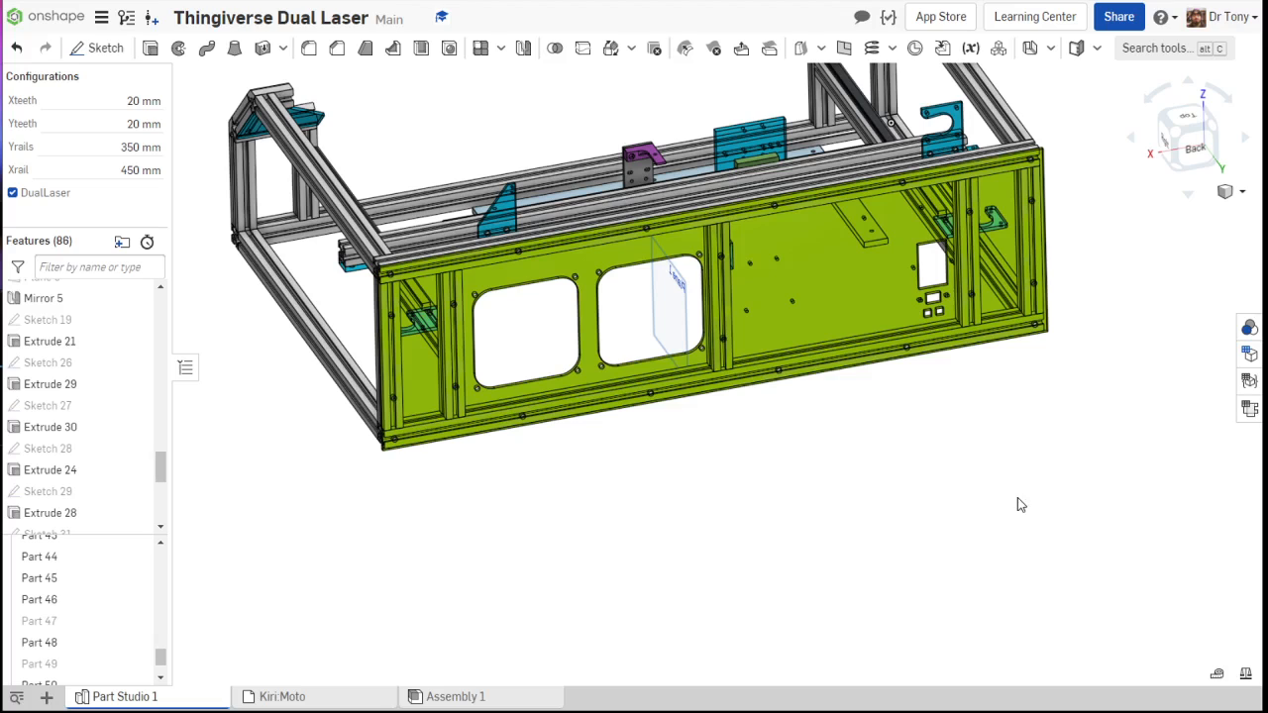
{"action": "left_click", "coordinate": [440, 210]}
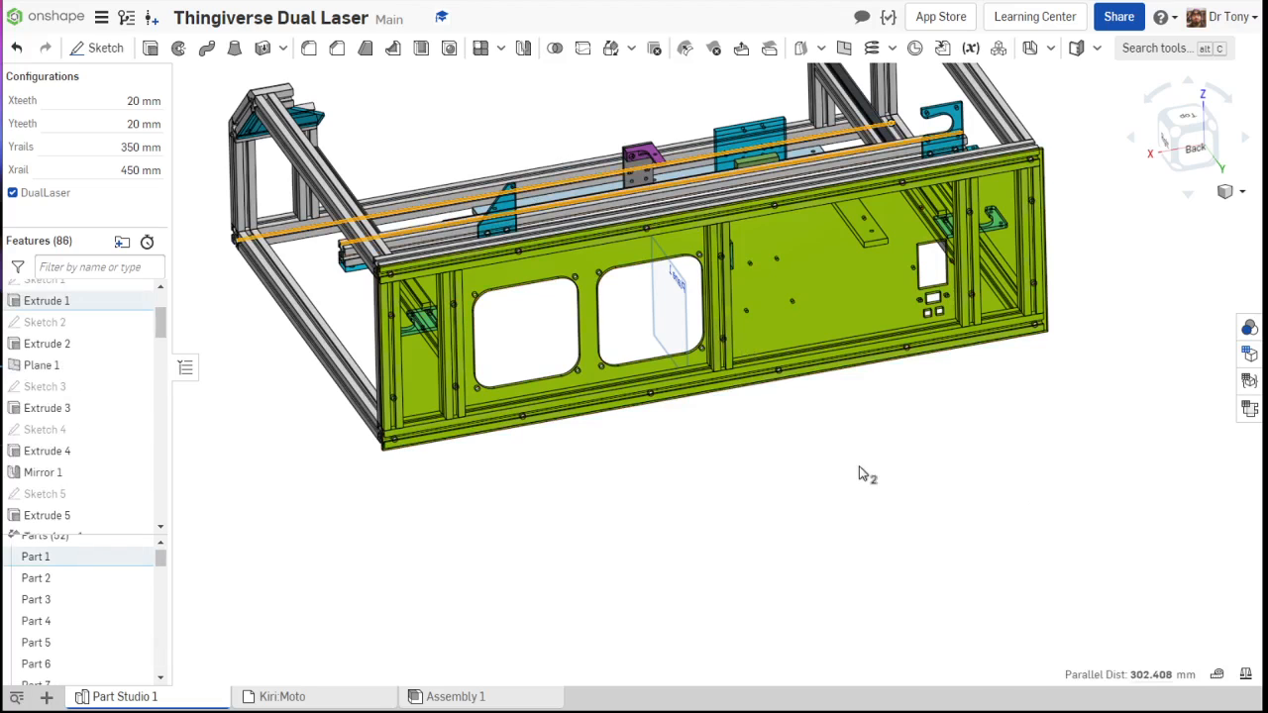
{"action": "left_click", "coordinate": [771, 461]}
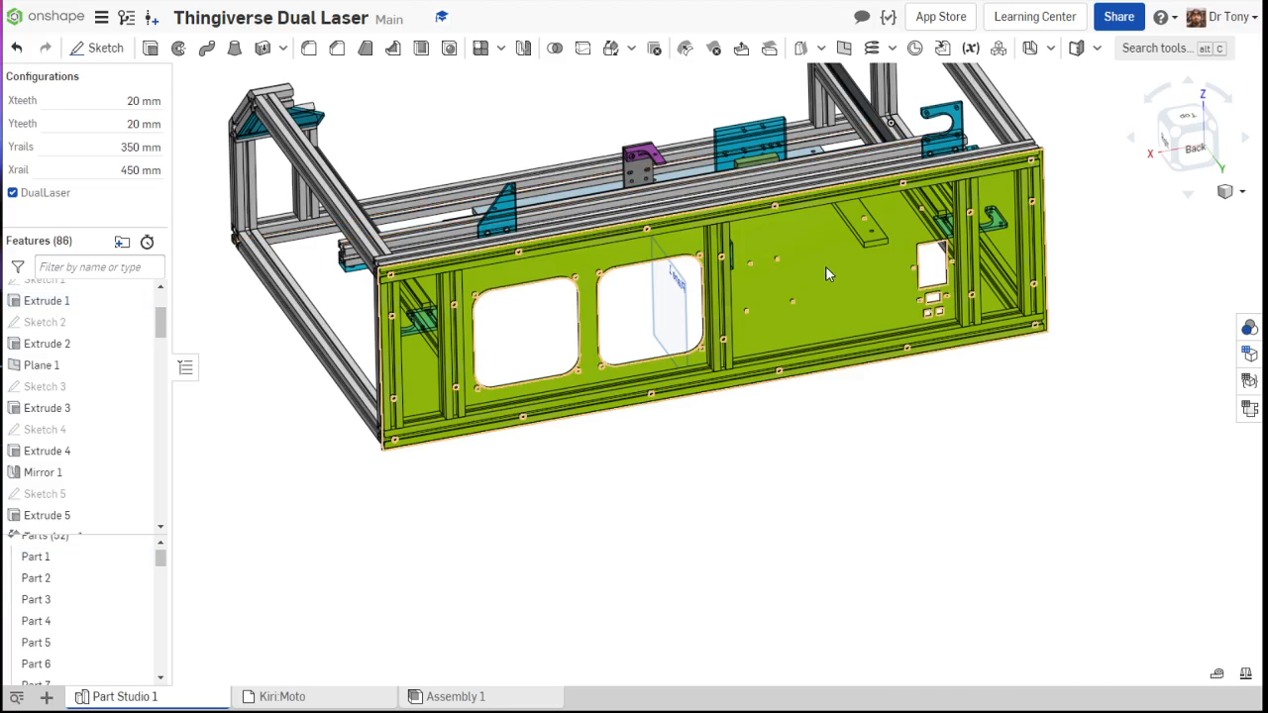
Step: Export the rear panel as a text STL in millimeters at medium resolution, downloaded as Part Studio 1 - Part 37
{"action": "right_click_drag", "start_coordinate": [841, 247], "coordinate": [845, 296]}
{"action": "scroll", "coordinate": [845, 298], "scroll_direction": "up", "scroll_amount": 8}
{"action": "scroll", "coordinate": [828, 293], "scroll_direction": "up", "scroll_amount": 5}
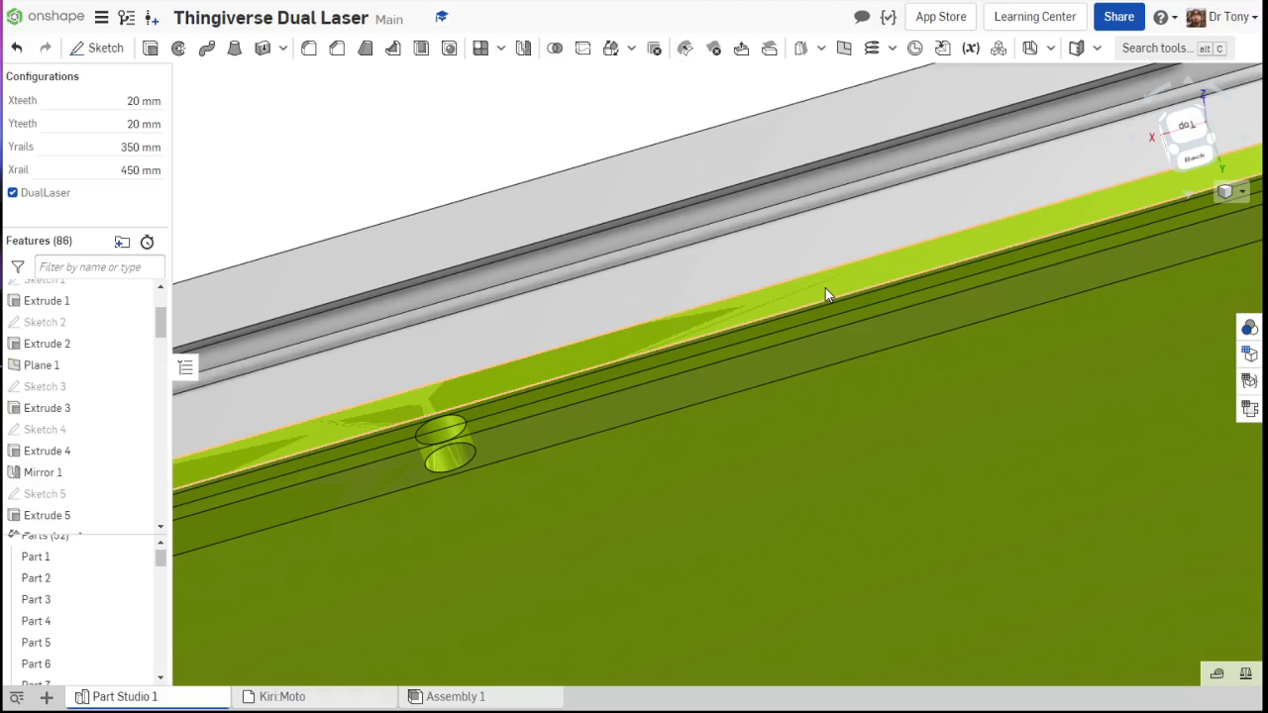
{"action": "scroll", "coordinate": [825, 295], "scroll_direction": "down", "scroll_amount": 12}
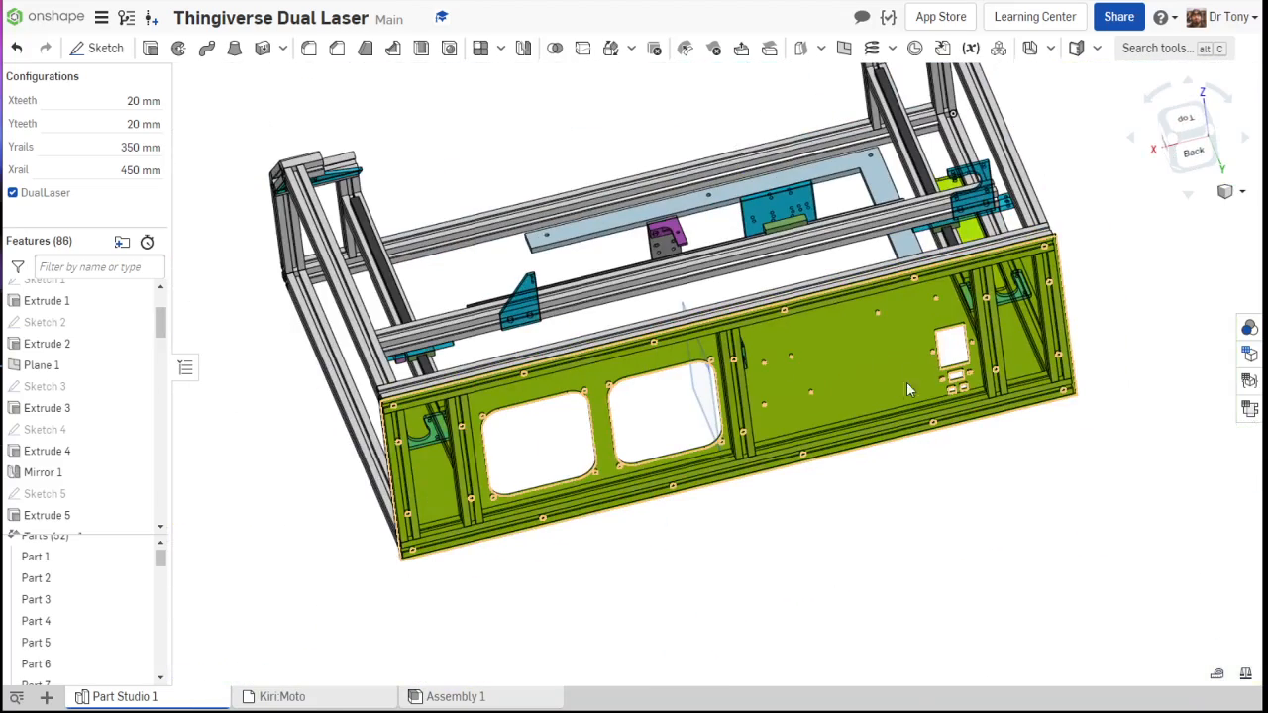
{"action": "right_click", "coordinate": [842, 338]}
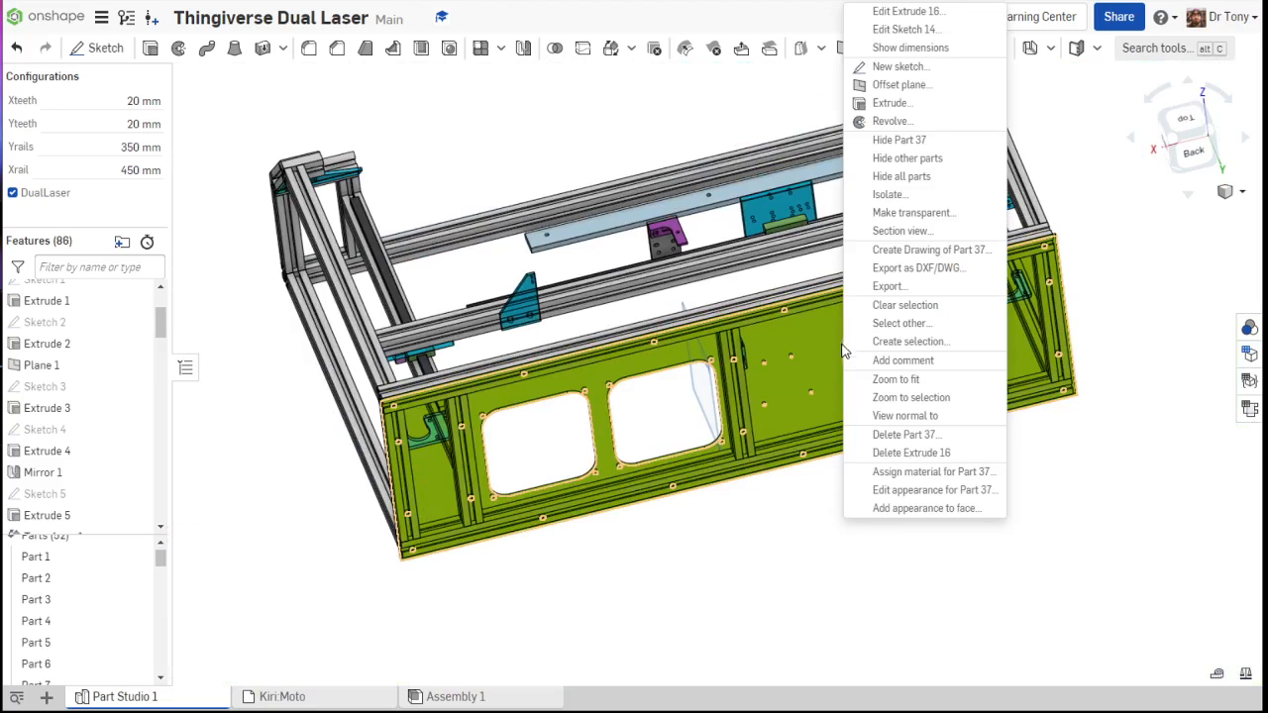
{"action": "left_click", "coordinate": [879, 286]}
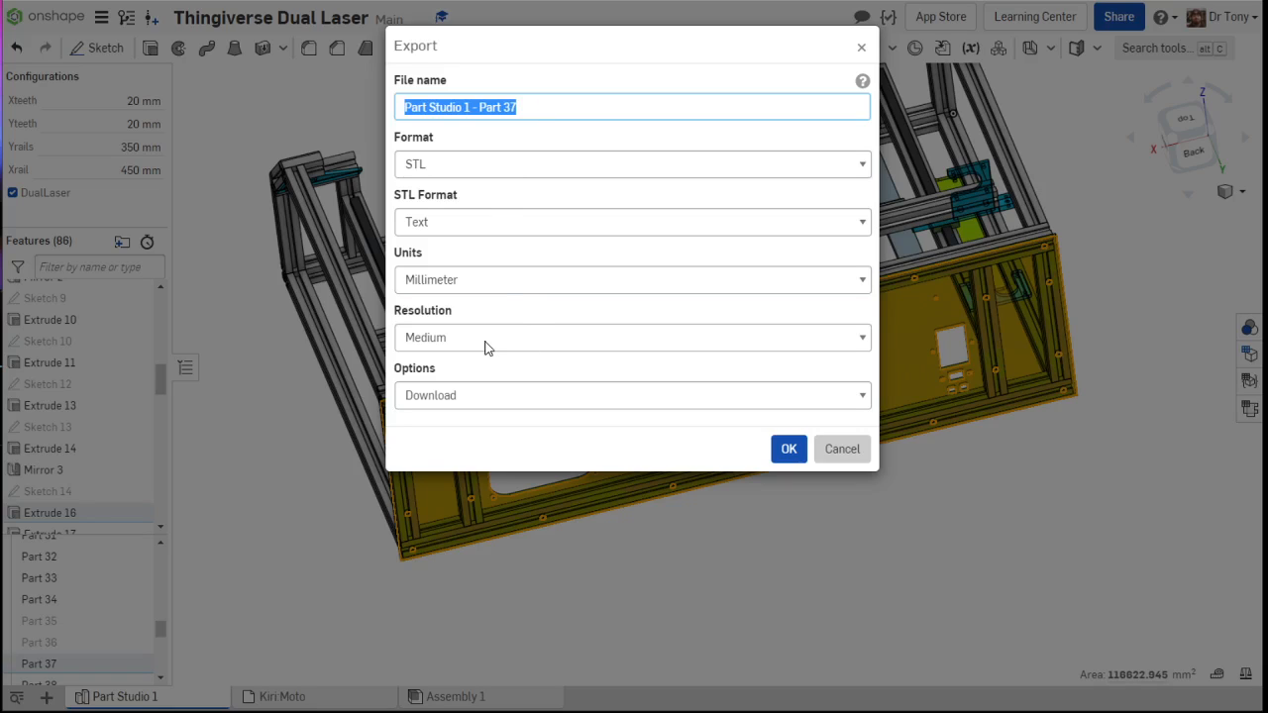
{"action": "left_click", "coordinate": [783, 450]}
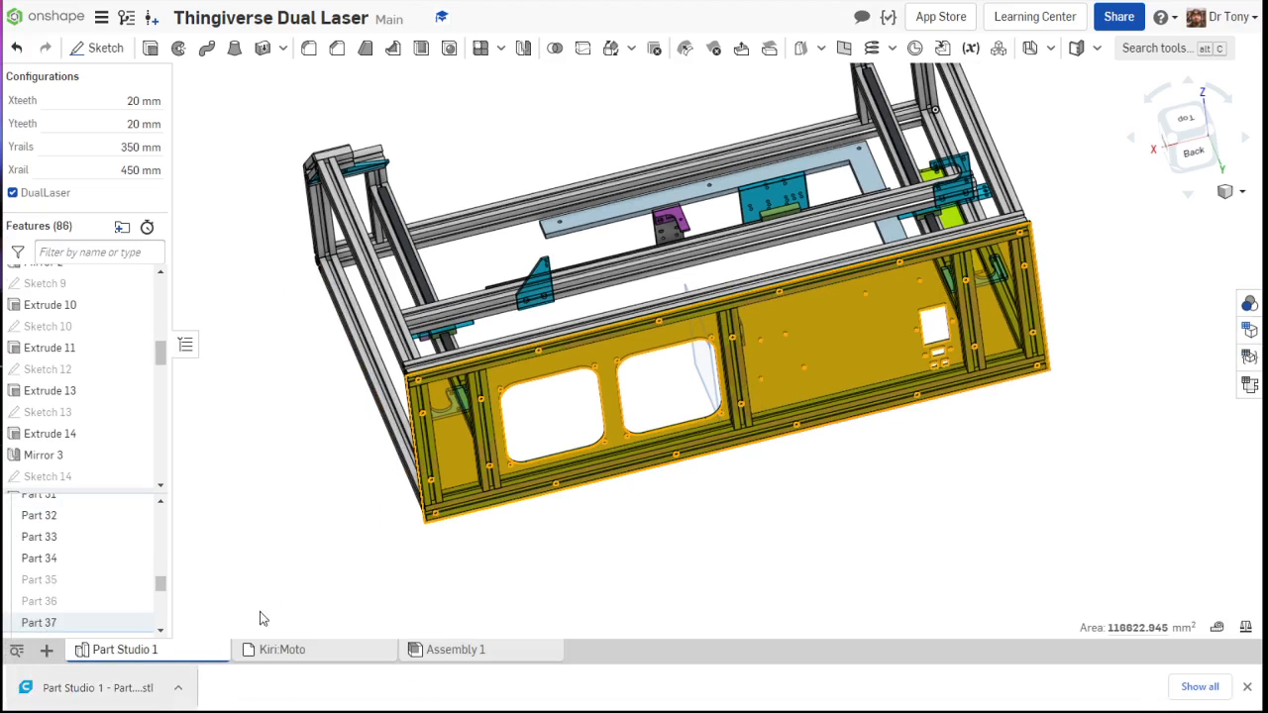
Step: Export the rear panel's outer face as a Release 14 DXF download named RearPanel, with splines as polylines and z-height zero
{"action": "left_click", "coordinate": [701, 330]}
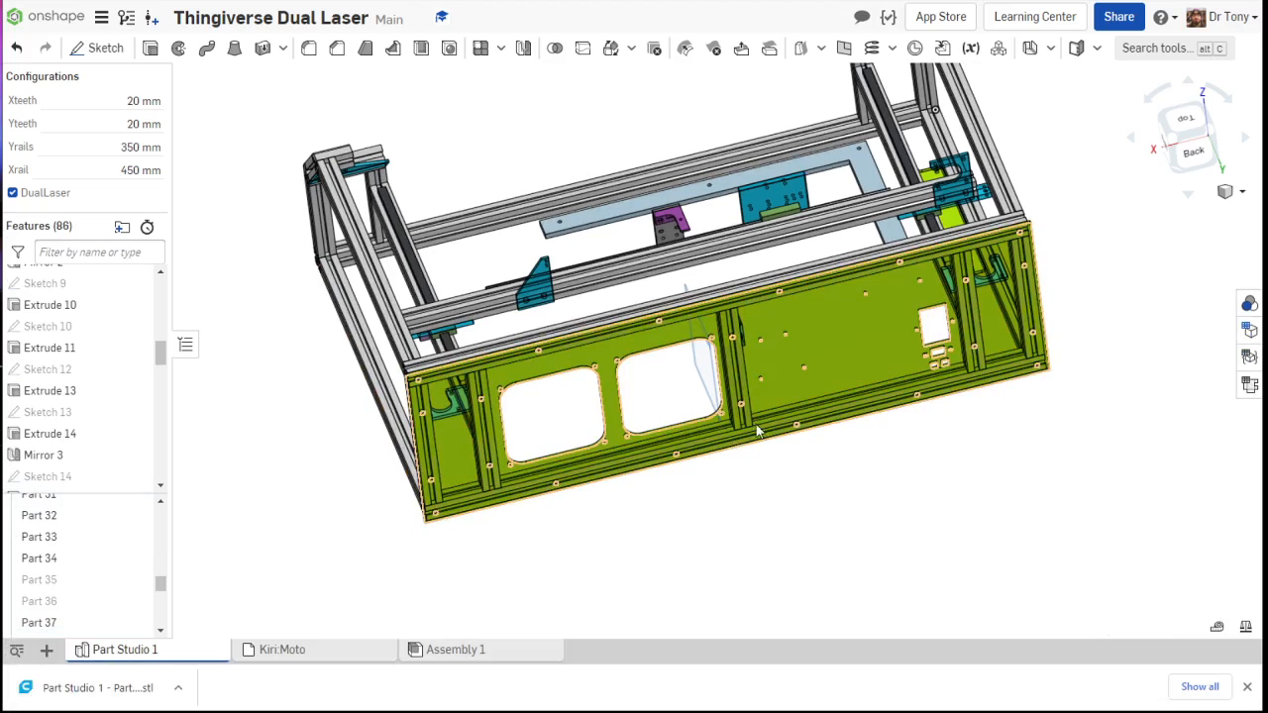
{"action": "scroll", "coordinate": [738, 455], "scroll_direction": "down", "scroll_amount": 2}
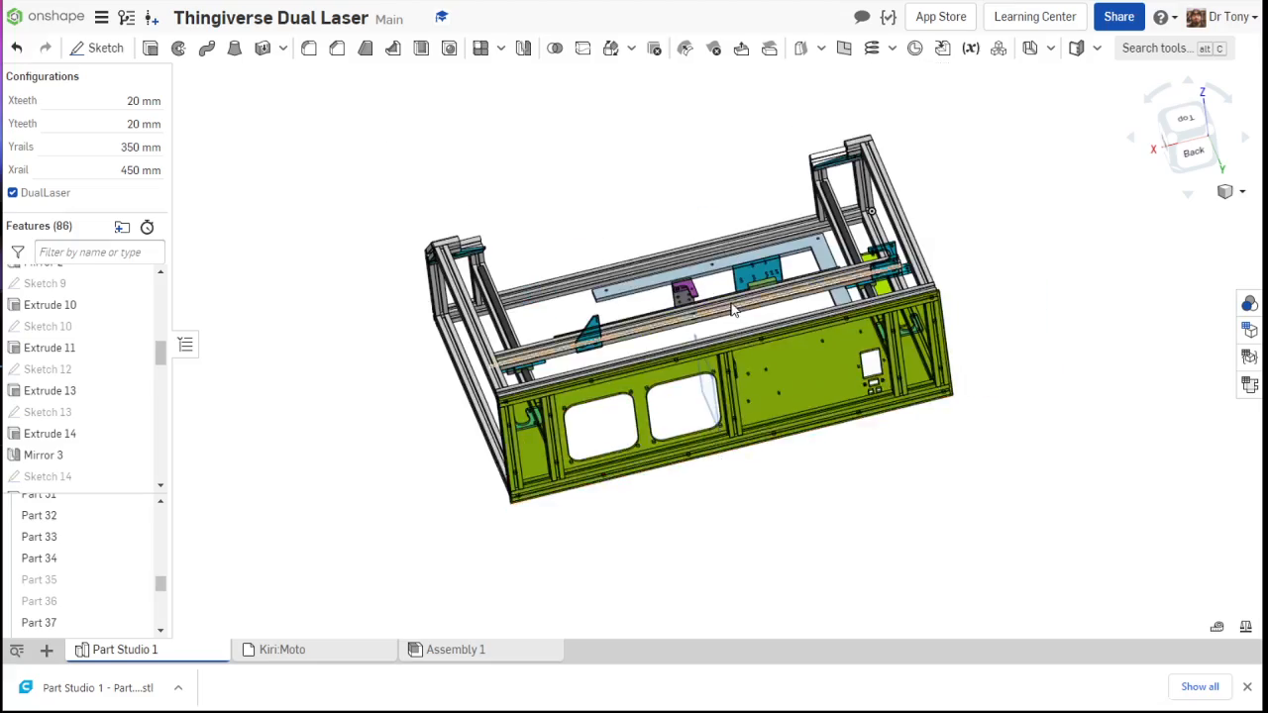
{"action": "scroll", "coordinate": [616, 251], "scroll_direction": "up", "scroll_amount": 5}
{"action": "scroll", "coordinate": [616, 251], "scroll_direction": "up", "scroll_amount": 1}
{"action": "scroll", "coordinate": [431, 401], "scroll_direction": "down", "scroll_amount": 3}
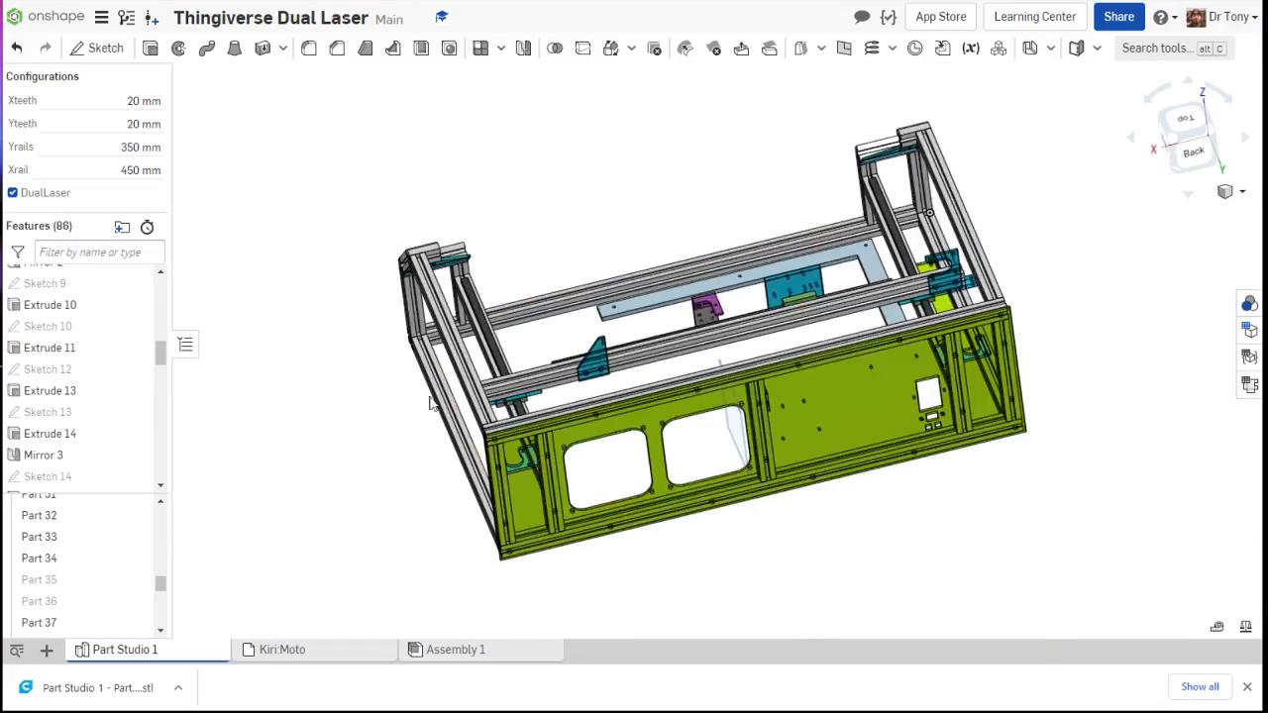
{"action": "scroll", "coordinate": [333, 433], "scroll_direction": "up", "scroll_amount": 3}
{"action": "scroll", "coordinate": [456, 406], "scroll_direction": "down", "scroll_amount": 3}
{"action": "scroll", "coordinate": [1053, 447], "scroll_direction": "up", "scroll_amount": 2}
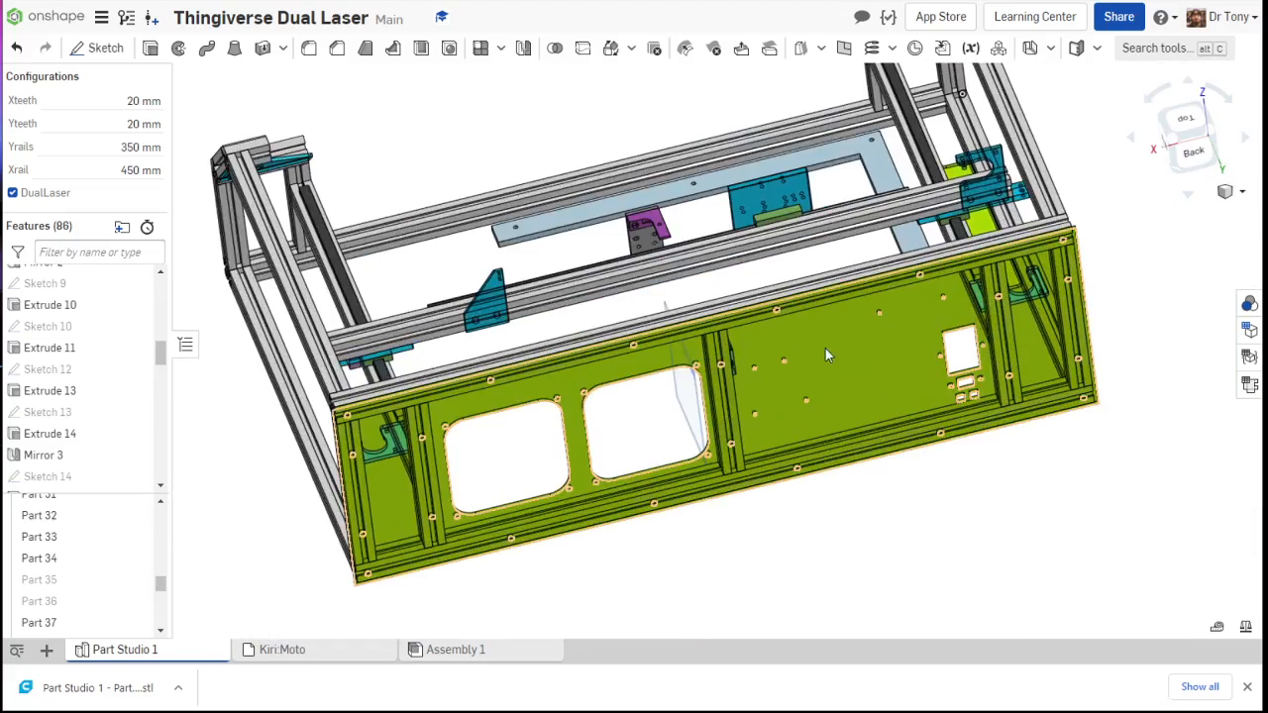
{"action": "right_click", "coordinate": [826, 346]}
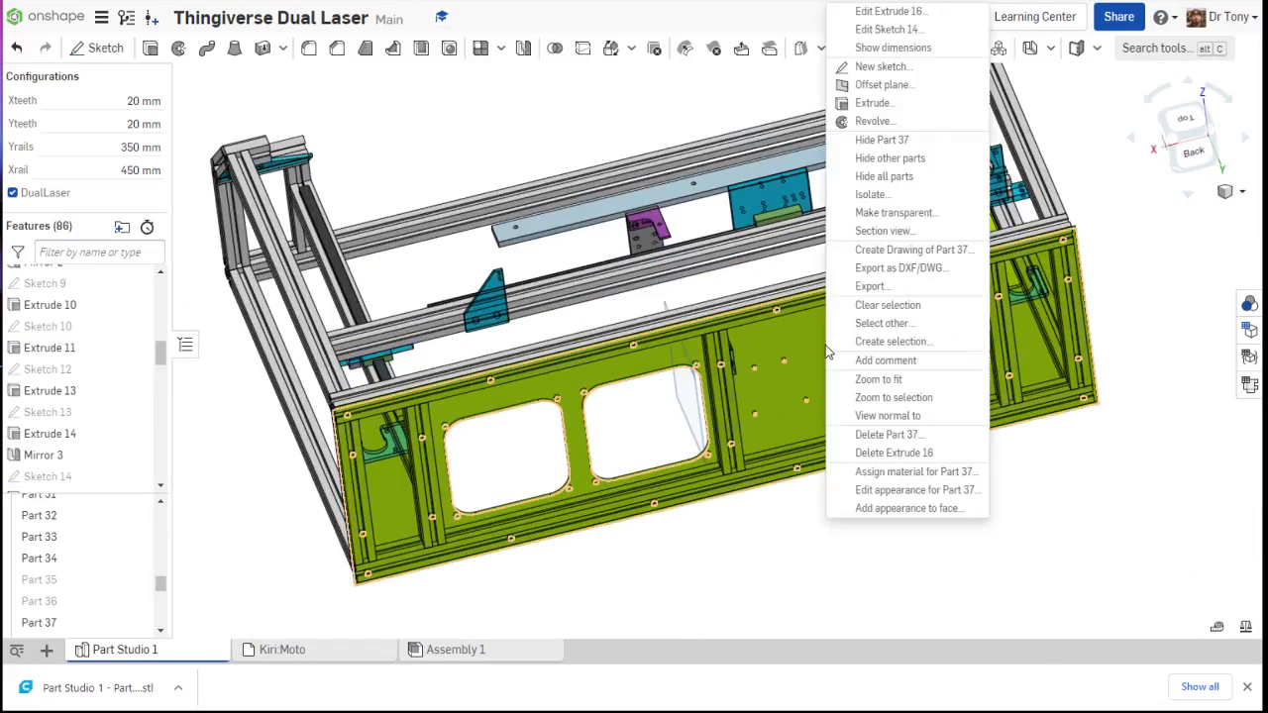
{"action": "left_click", "coordinate": [903, 270]}
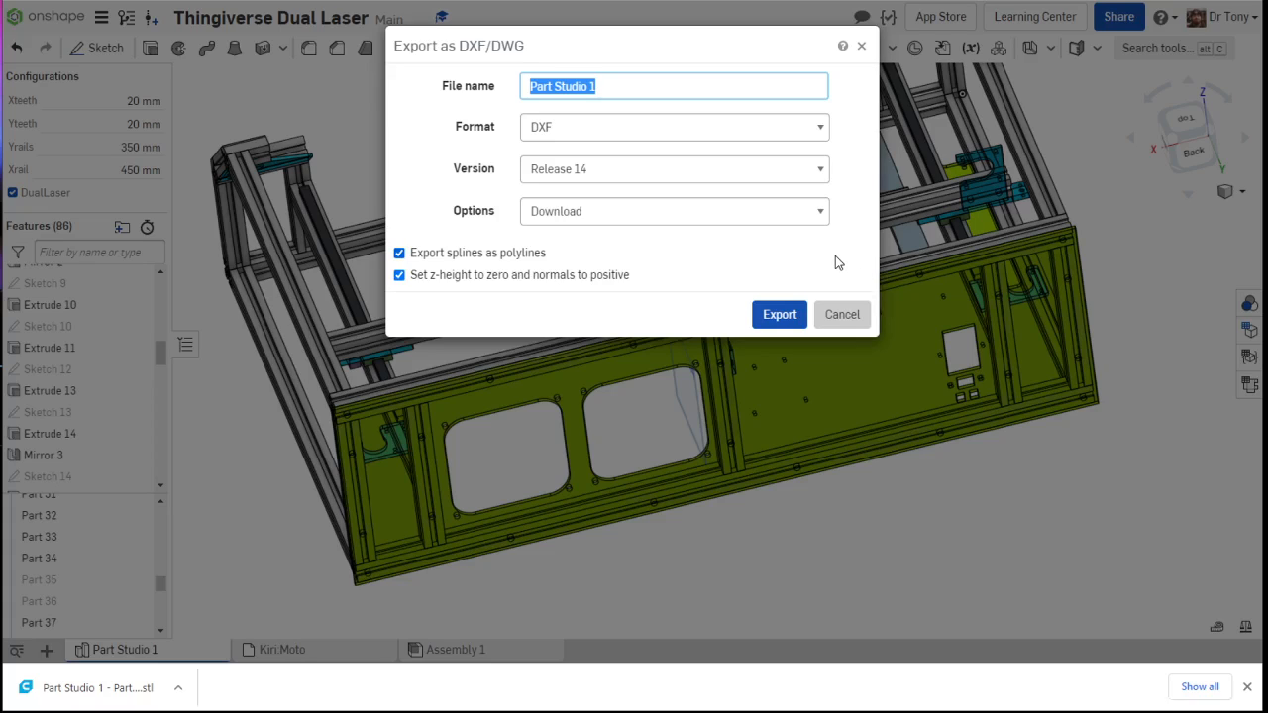
{"action": "type", "text": "RearPanel"}
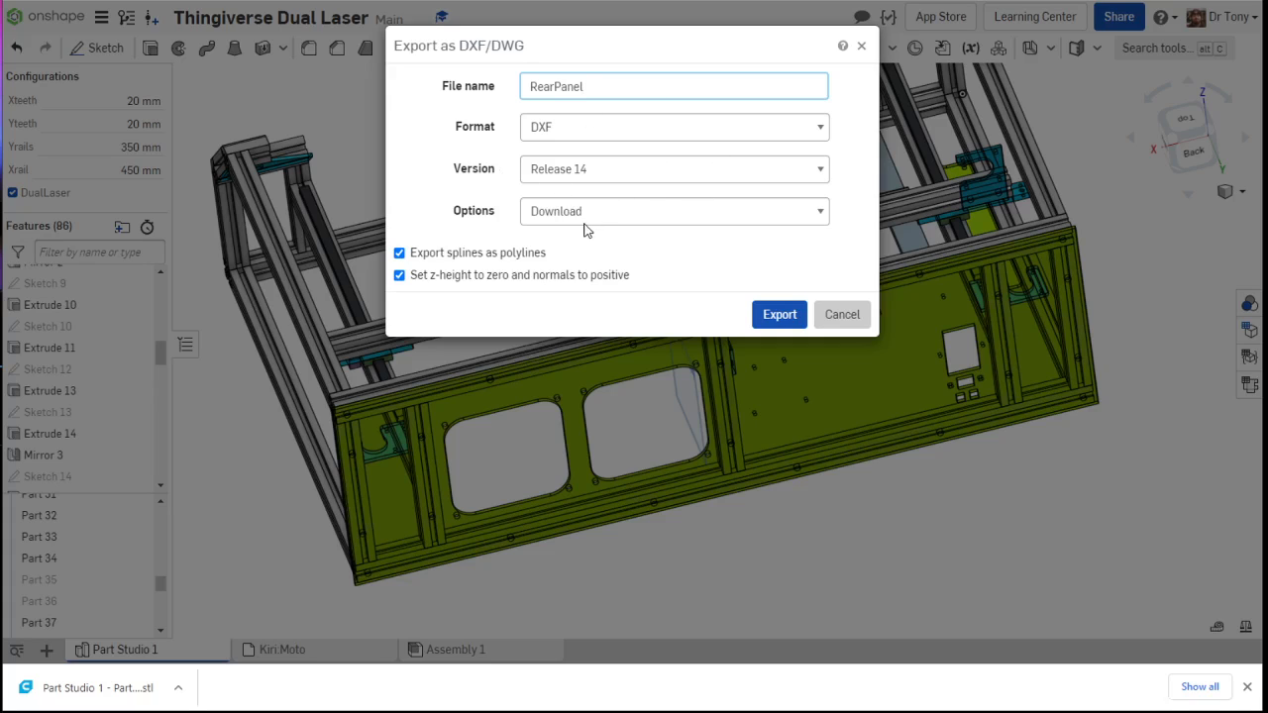
{"action": "left_click", "coordinate": [769, 309]}
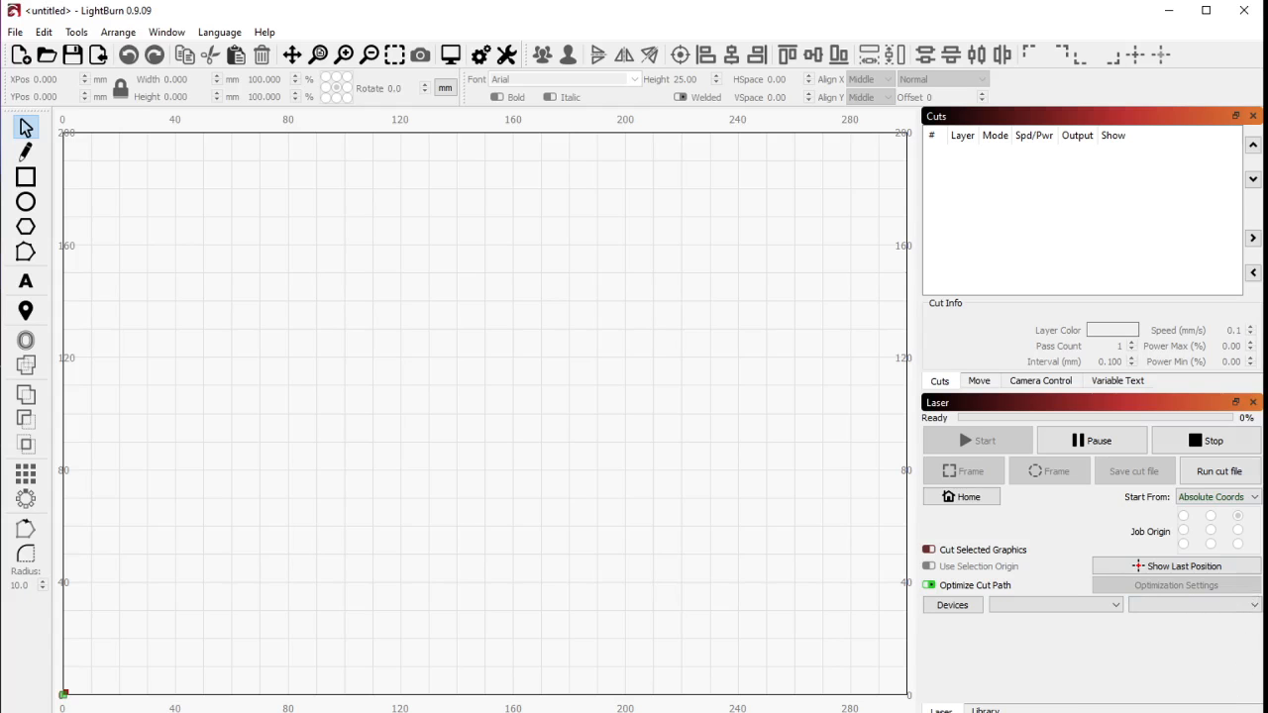
Step: Switch to LightBurn and bring the whole empty work area into view
{"action": "mouse_move", "coordinate": [1257, 712]}
{"action": "left_mouse_down"}
{"action": "mouse_move", "coordinate": [1241, 712]}
{"action": "mouse_move", "coordinate": [1261, 705]}
{"action": "mouse_move", "coordinate": [1256, 688]}
{"action": "mouse_move", "coordinate": [1249, 704]}
{"action": "left_mouse_up"}
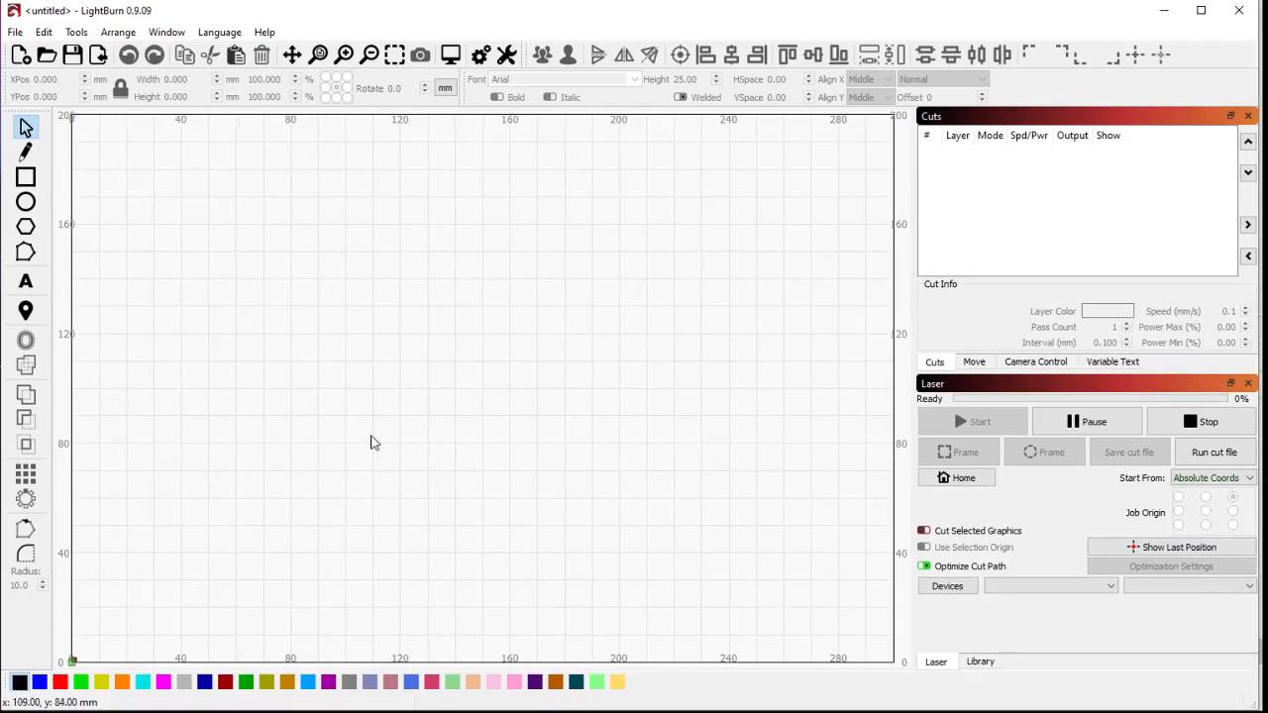
{"action": "scroll", "coordinate": [187, 479], "scroll_direction": "down", "scroll_amount": 3}
{"action": "scroll", "coordinate": [561, 451], "scroll_direction": "down", "scroll_amount": 1}
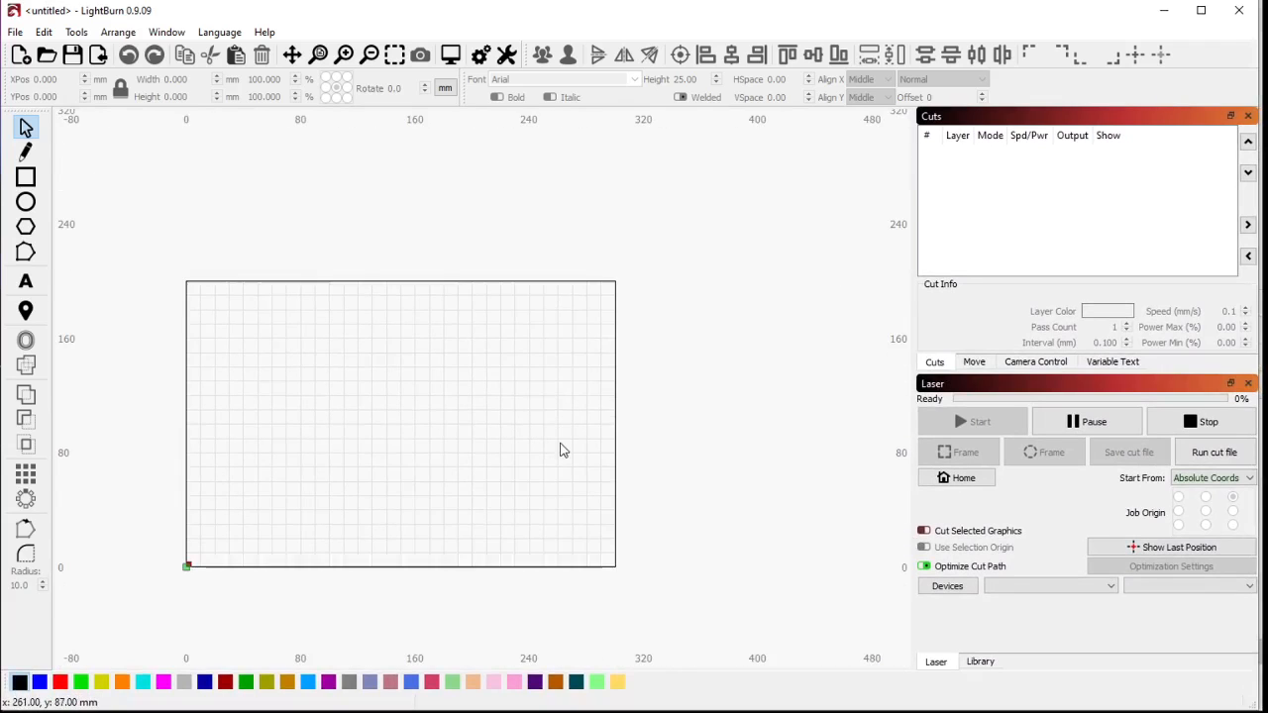
Step: Import the RearPanel DXF from the Downloads folder into the work area and fit the whole panel in view
{"action": "scroll", "coordinate": [315, 522], "scroll_direction": "up", "scroll_amount": 1}
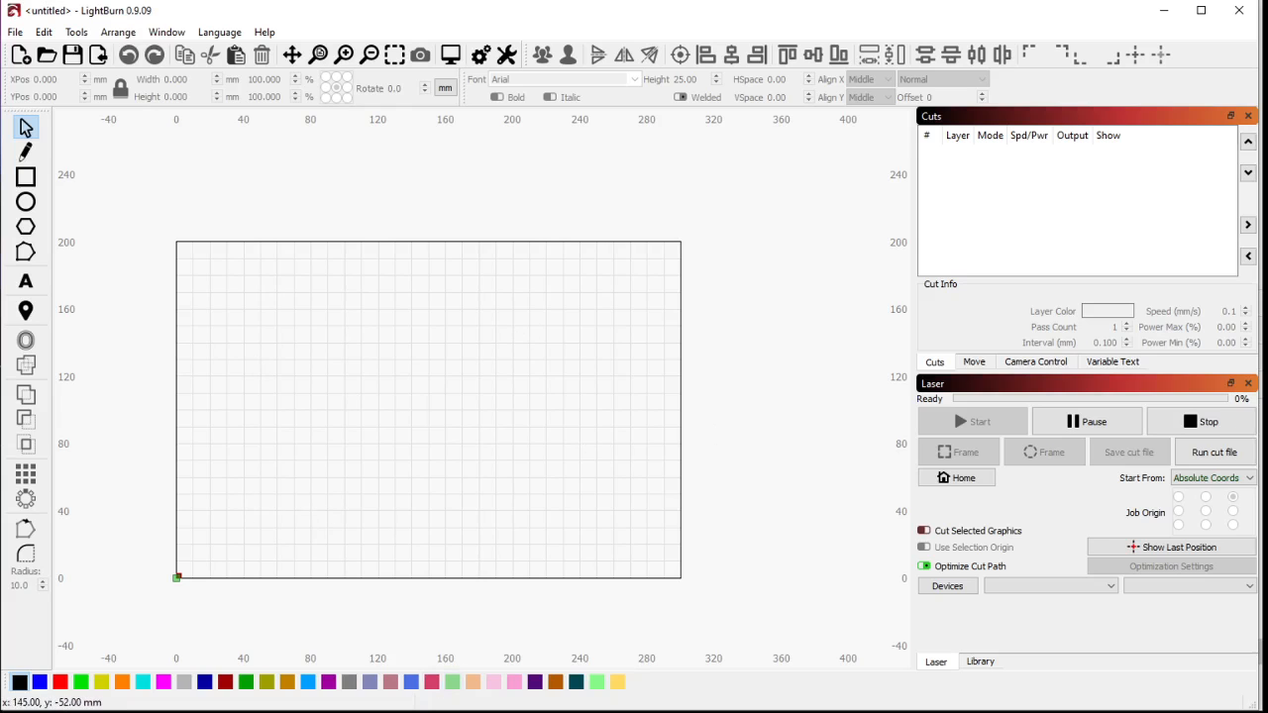
{"action": "key", "text": "alt+Tab"}
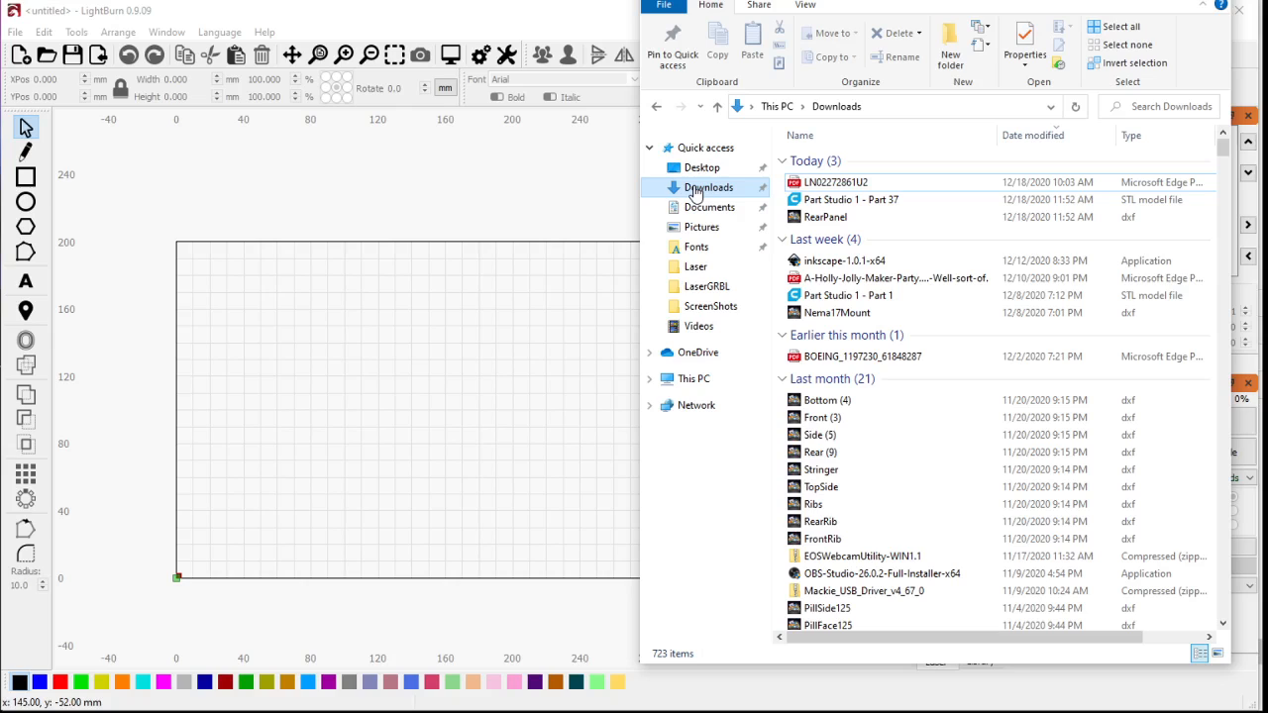
{"action": "left_click", "coordinate": [850, 220]}
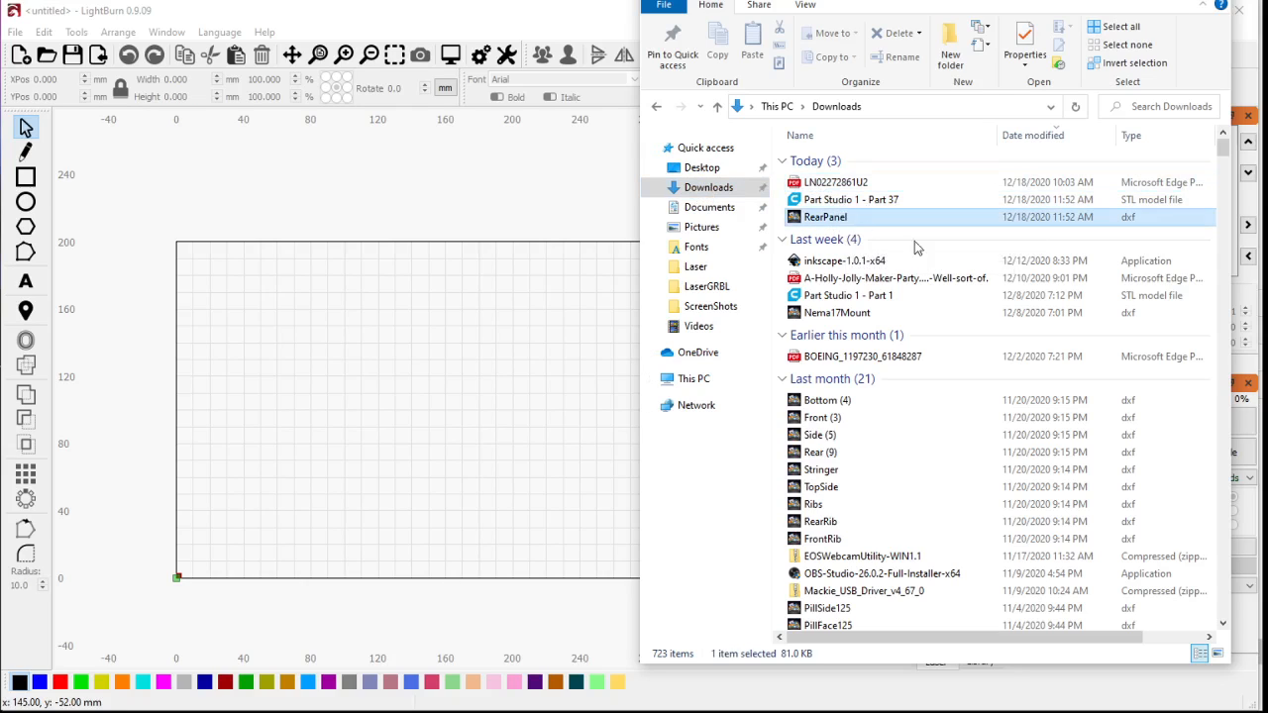
{"action": "left_click_drag", "start_coordinate": [828, 218], "coordinate": [459, 373]}
{"action": "scroll", "coordinate": [379, 378], "scroll_direction": "down", "scroll_amount": 3}
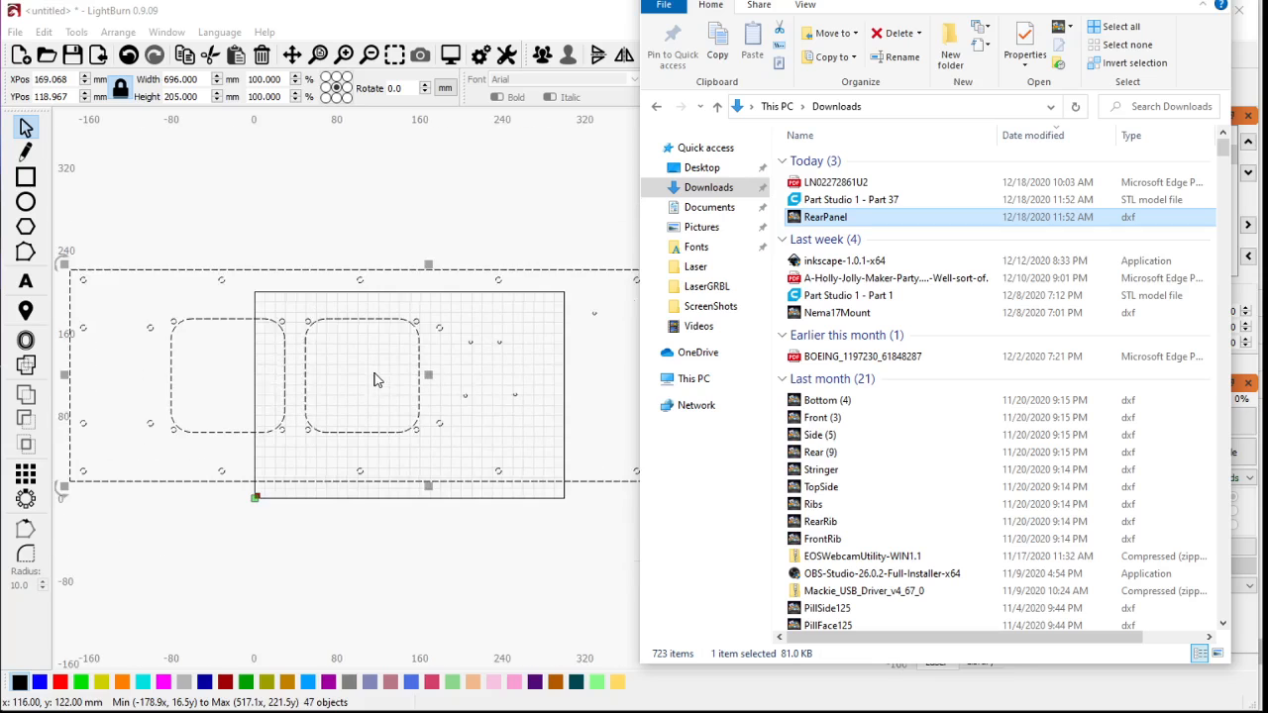
{"action": "left_click", "coordinate": [385, 207]}
{"action": "scroll", "coordinate": [404, 275], "scroll_direction": "down", "scroll_amount": 2}
{"action": "scroll", "coordinate": [193, 242], "scroll_direction": "up", "scroll_amount": 3}
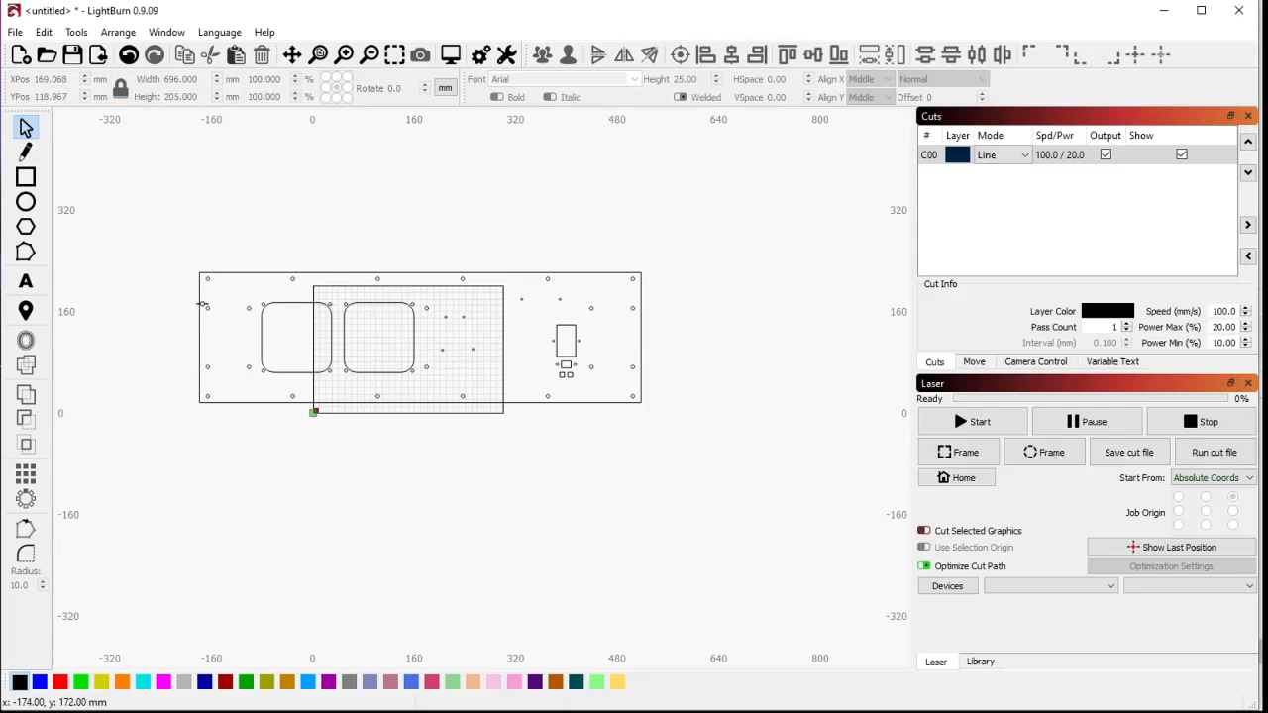
Step: Examine the imported rear panel's outline, cut-outs and holes against the work area, along with its cut layer settings
{"action": "left_click_drag", "start_coordinate": [184, 235], "coordinate": [887, 507]}
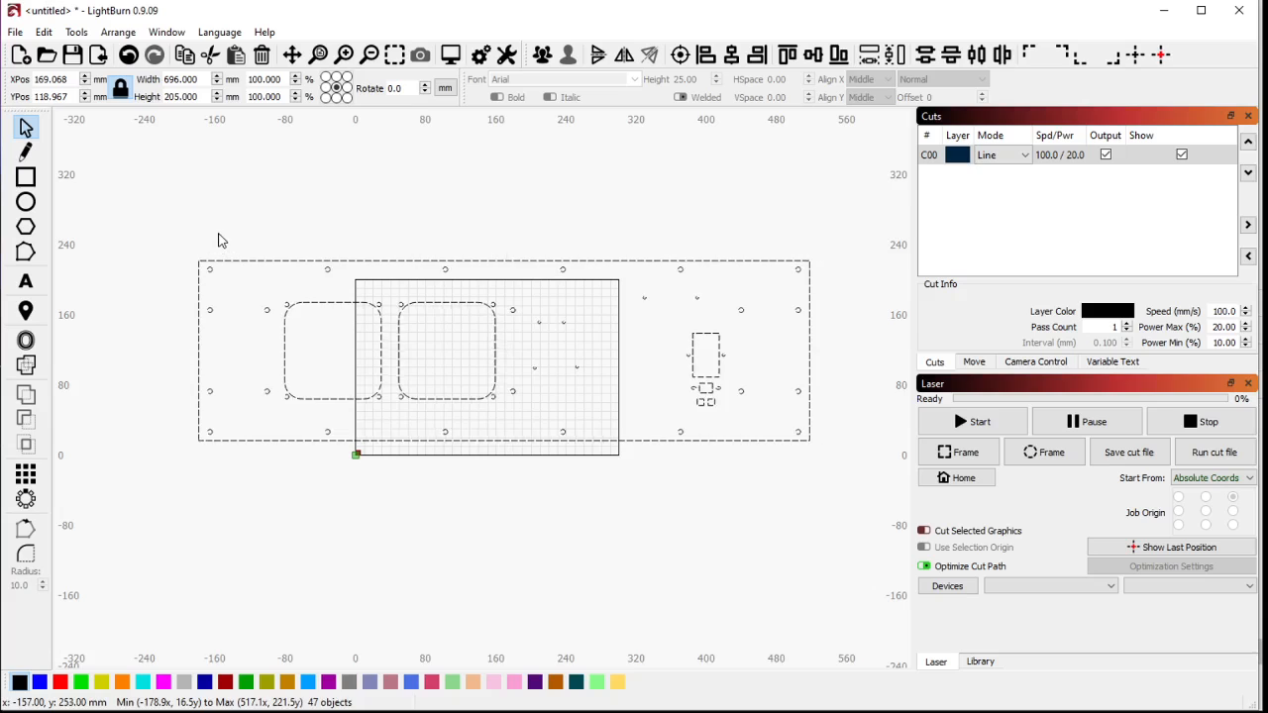
{"action": "left_click", "coordinate": [179, 281]}
{"action": "scroll", "coordinate": [180, 281], "scroll_direction": "down", "scroll_amount": 1}
{"action": "scroll", "coordinate": [179, 282], "scroll_direction": "down", "scroll_amount": 1}
{"action": "scroll", "coordinate": [202, 347], "scroll_direction": "up", "scroll_amount": 1}
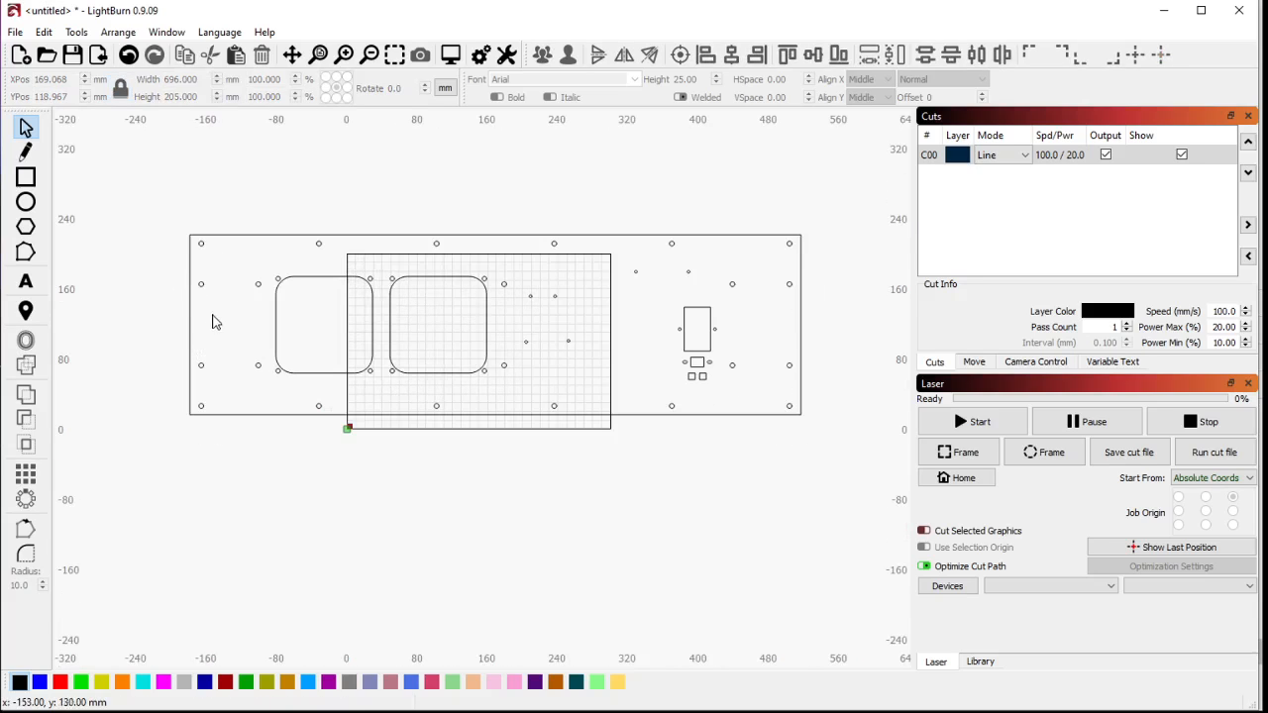
{"action": "left_click", "coordinate": [190, 320]}
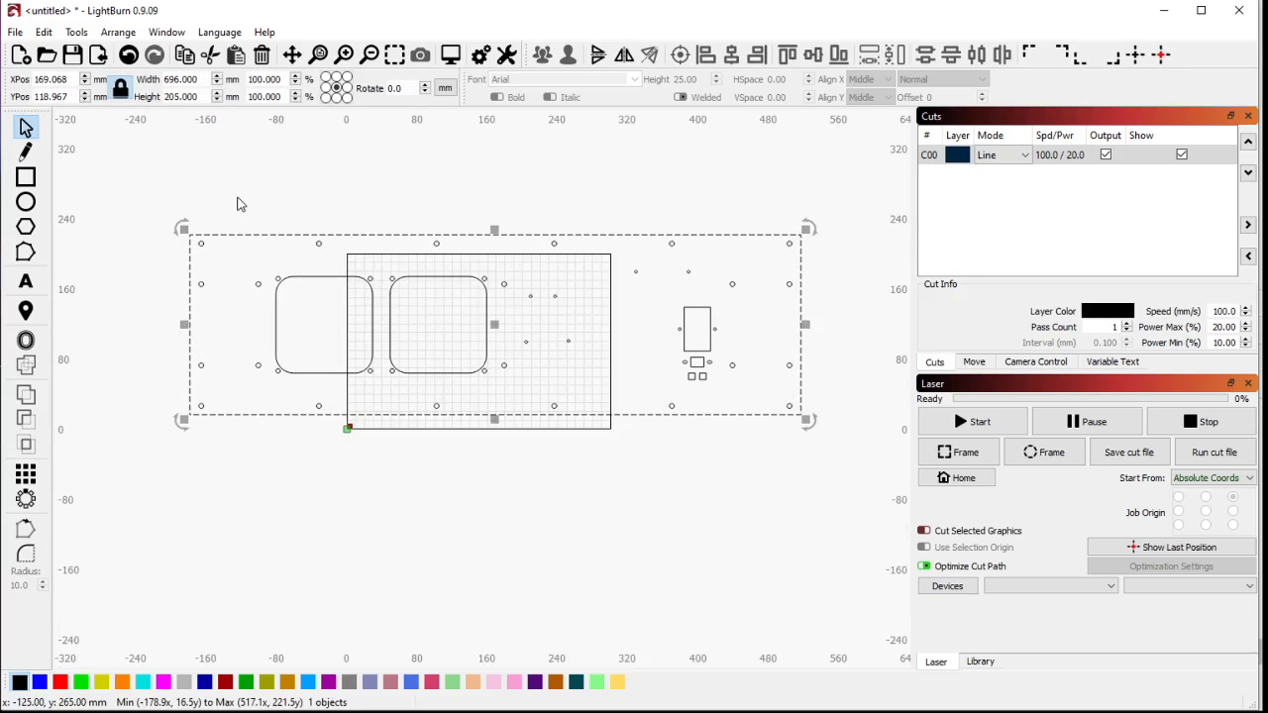
{"action": "left_click_drag", "start_coordinate": [148, 193], "coordinate": [820, 473]}
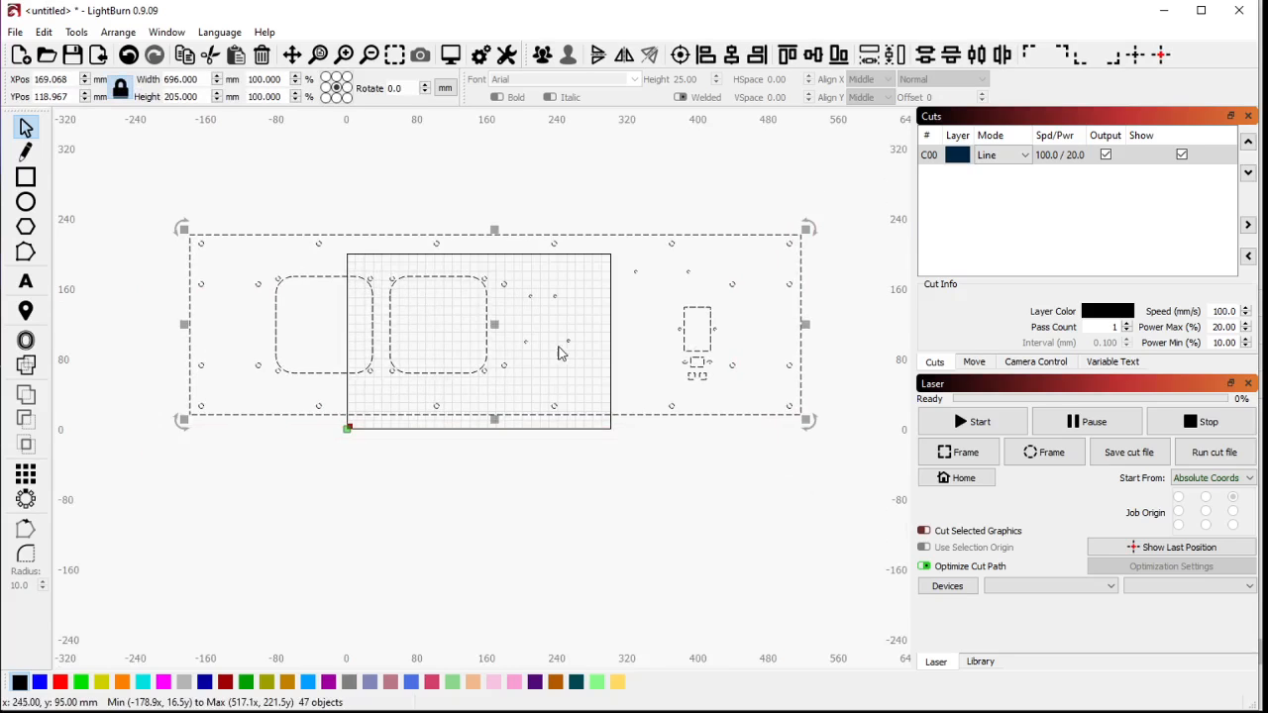
{"action": "scroll", "coordinate": [555, 351], "scroll_direction": "up", "scroll_amount": 1}
{"action": "left_click", "coordinate": [444, 498]}
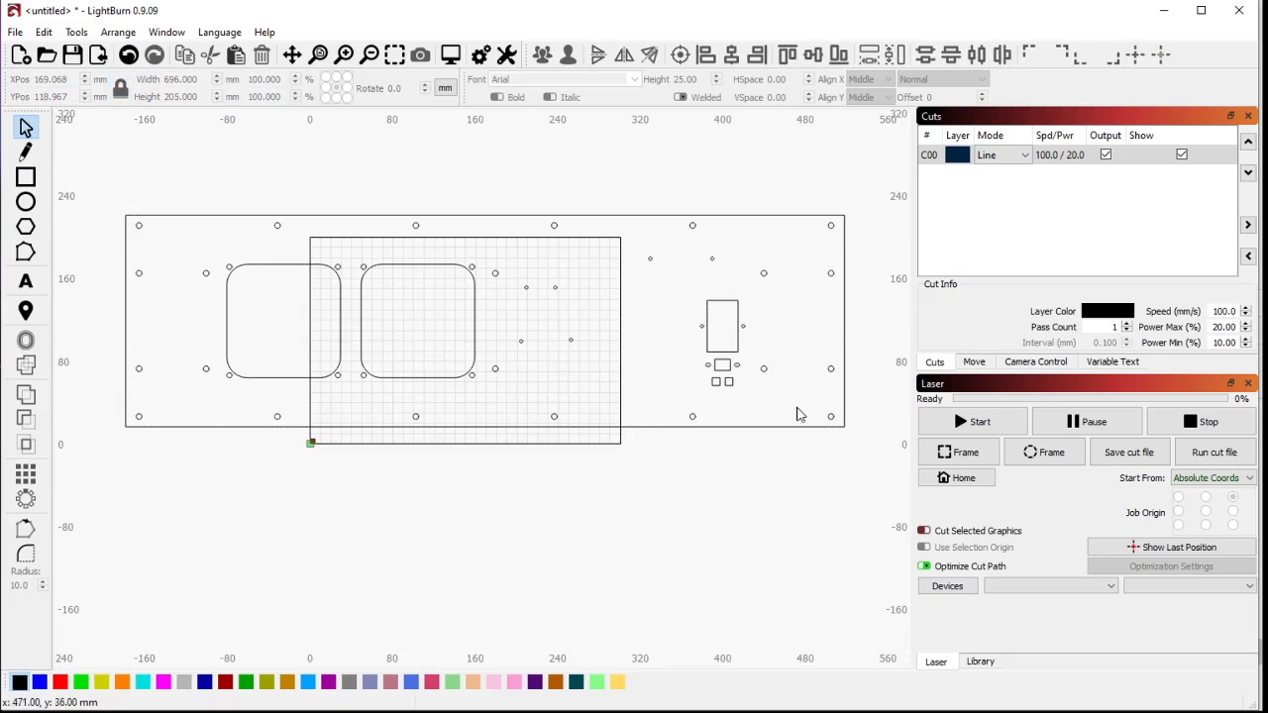
{"action": "left_click", "coordinate": [1078, 159]}
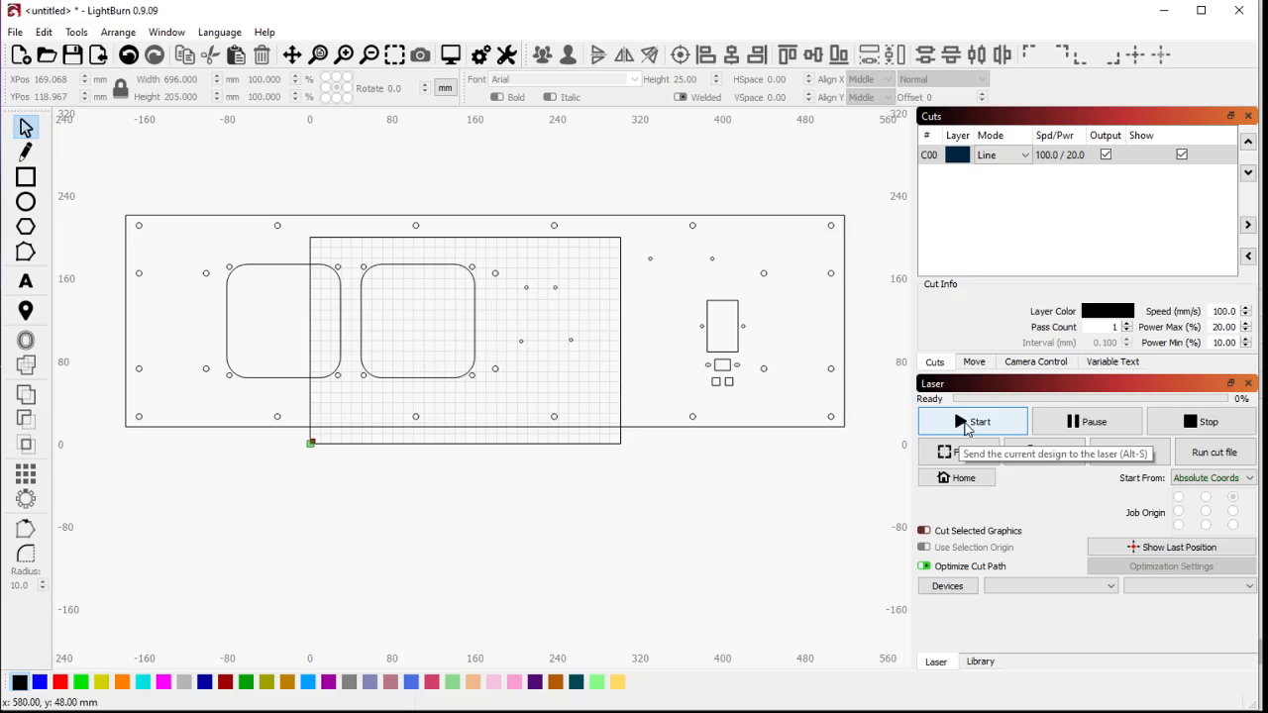
{"action": "scroll", "coordinate": [698, 503], "scroll_direction": "down", "scroll_amount": 1}
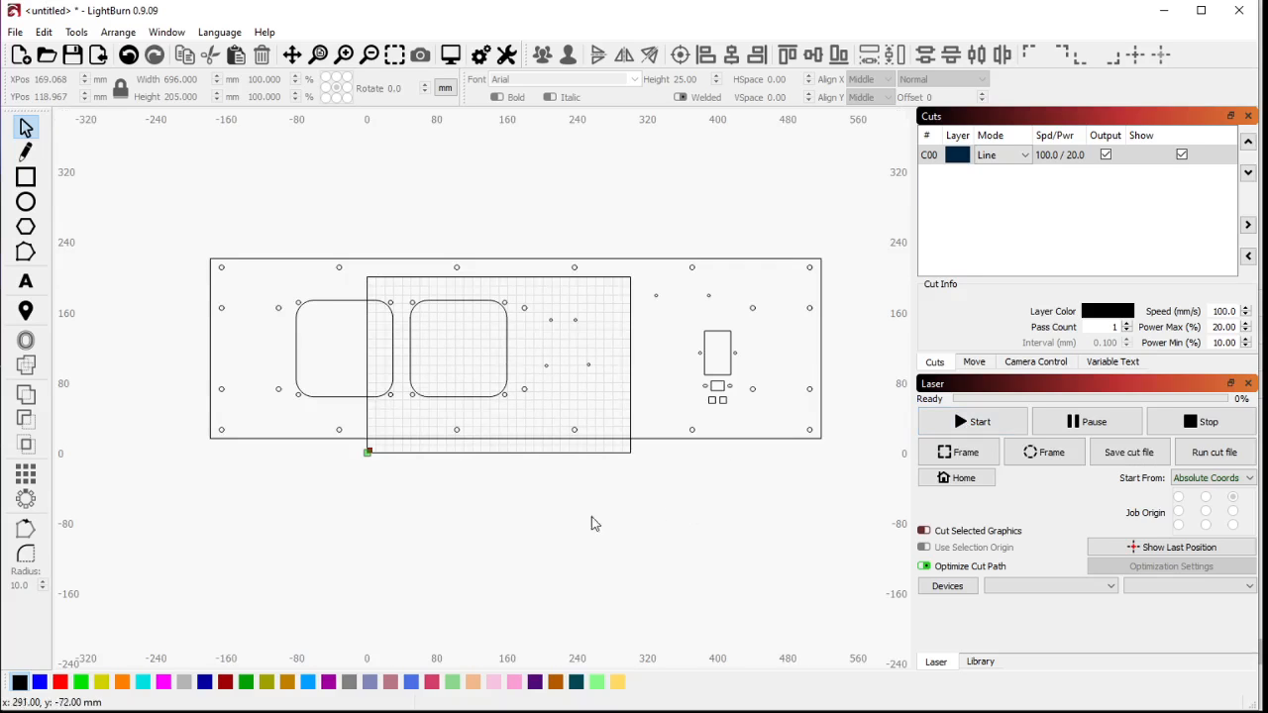
{"action": "left_click_drag", "start_coordinate": [159, 227], "coordinate": [242, 250]}
Step: Switch back to Onshape and export the left Y-axis motor plate's top face as a Release 14 DXF named YNemaLeft
{"action": "left_click", "coordinate": [1164, 10]}
{"action": "left_click", "coordinate": [474, 136]}
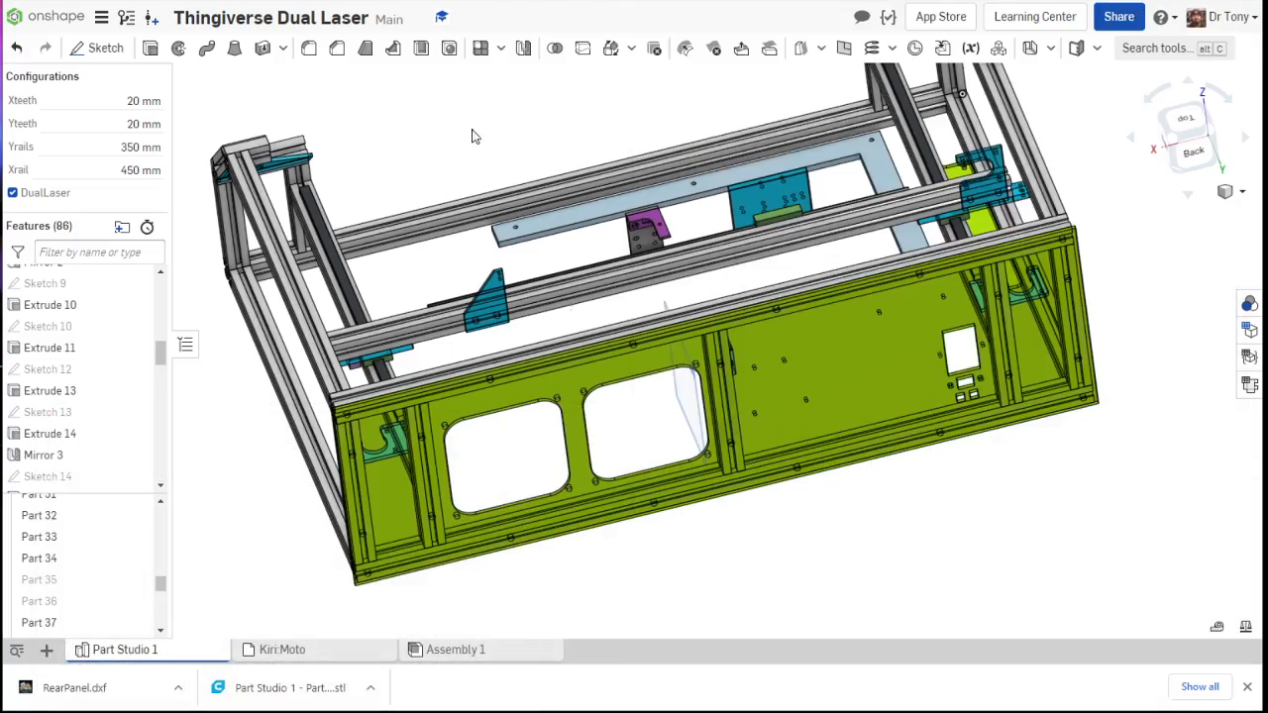
{"action": "right_click_drag", "start_coordinate": [473, 135], "coordinate": [363, 244]}
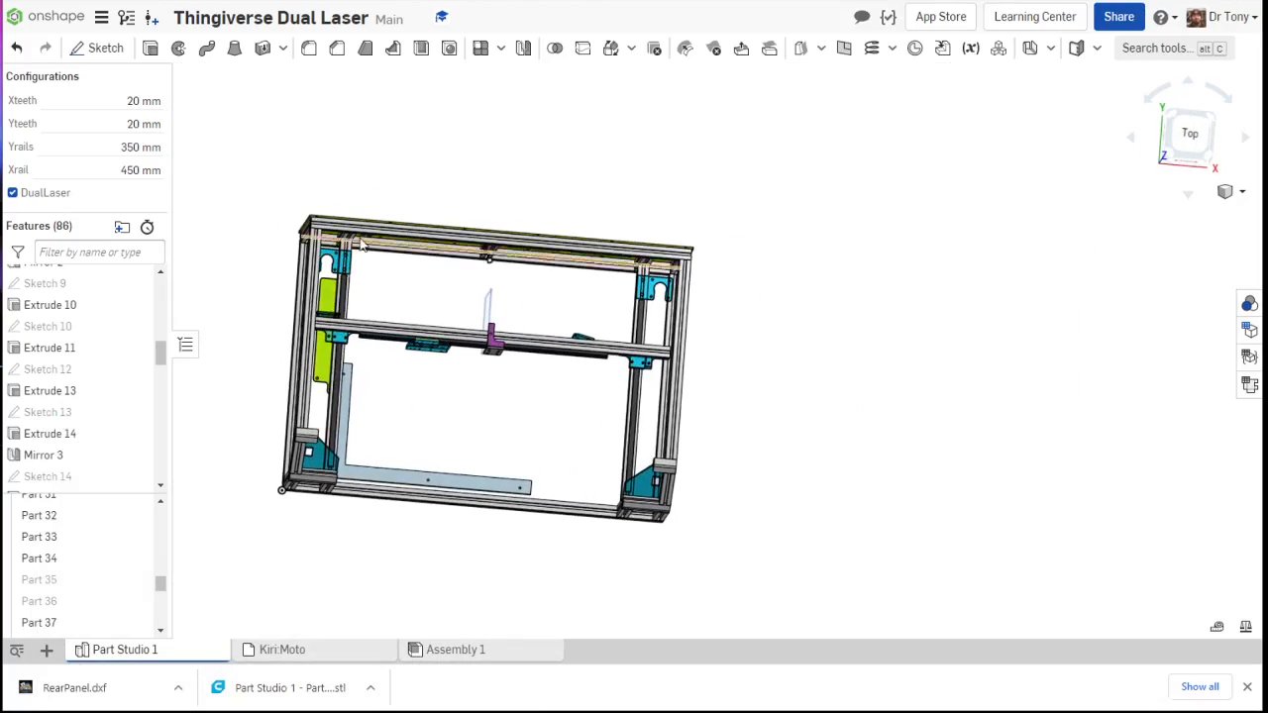
{"action": "scroll", "coordinate": [317, 292], "scroll_direction": "up", "scroll_amount": 5}
{"action": "scroll", "coordinate": [305, 307], "scroll_direction": "up", "scroll_amount": 2}
{"action": "right_click", "coordinate": [307, 307]}
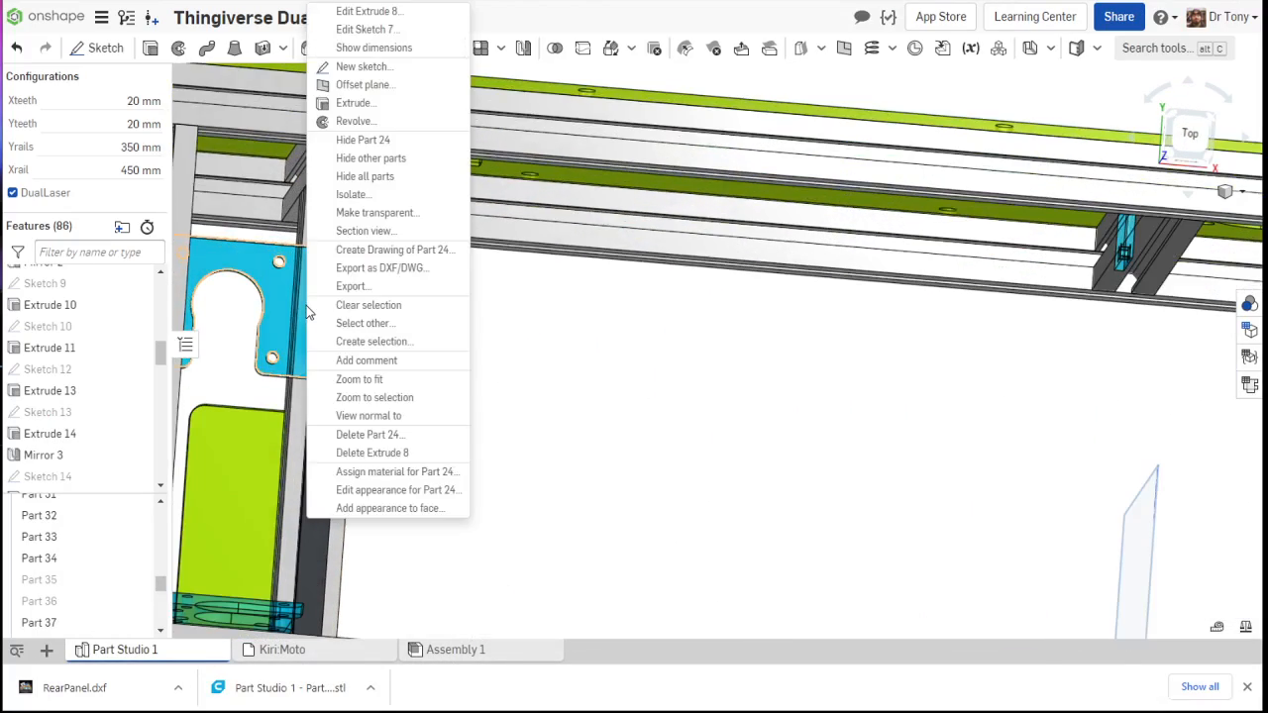
{"action": "left_click", "coordinate": [341, 268]}
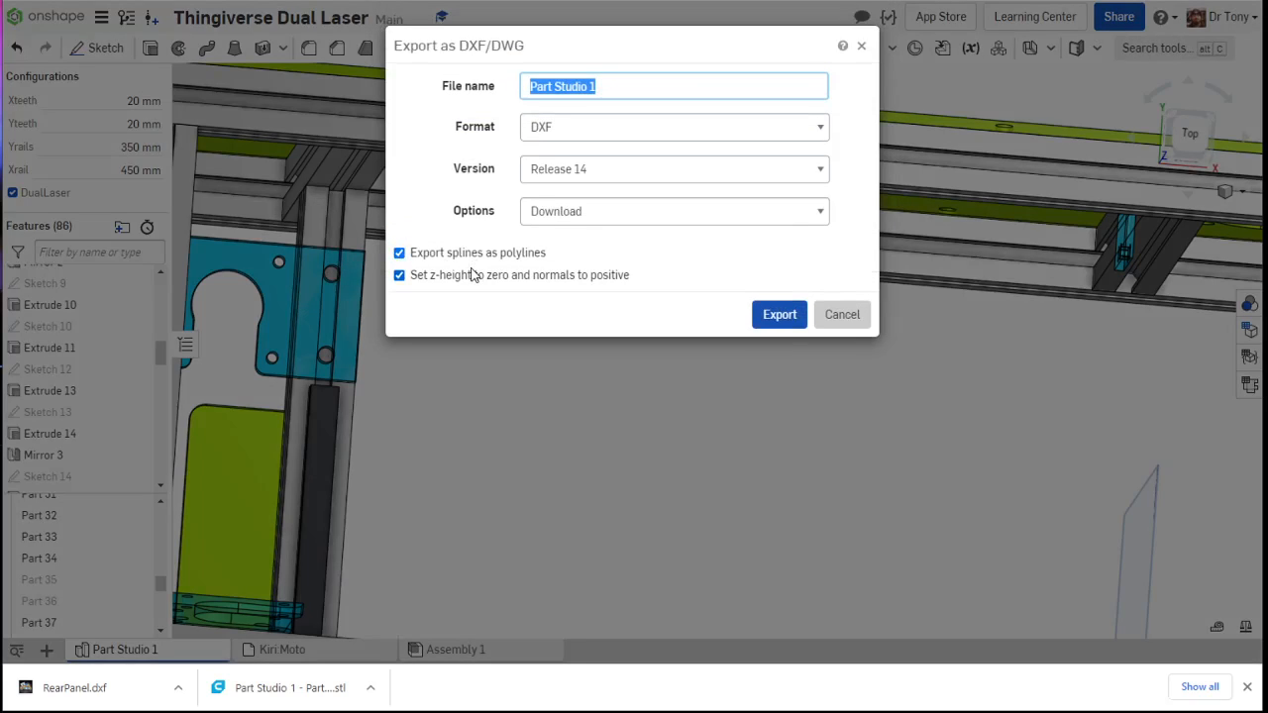
{"action": "type", "text": "YNemaLeft"}
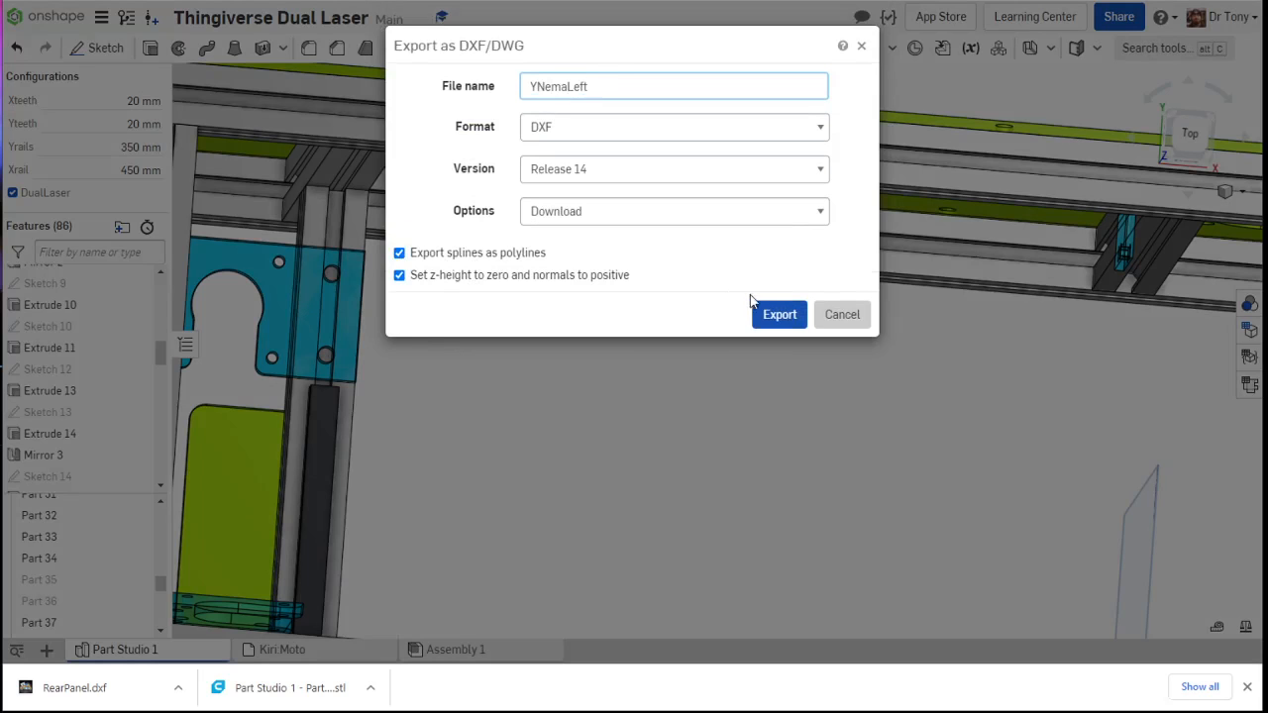
{"action": "left_click", "coordinate": [768, 311]}
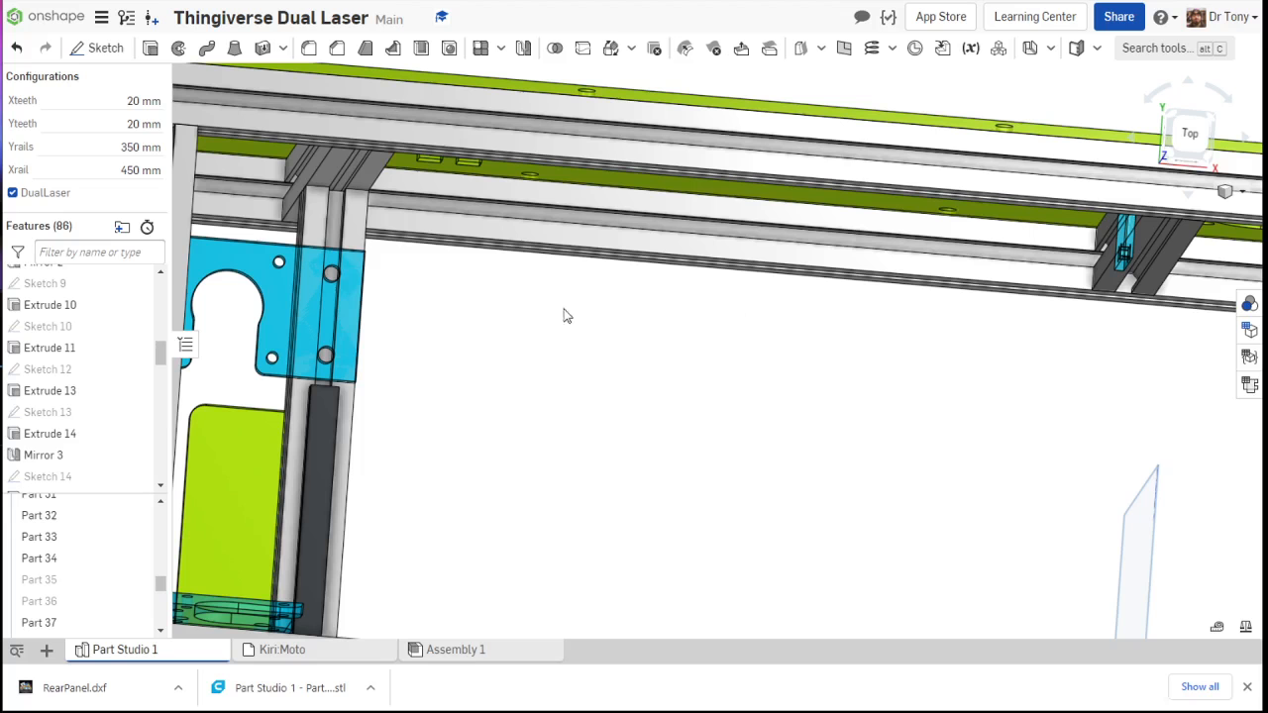
Step: Export the mirrored right Y-axis motor plate's top face as a Release 14 DXF download named YNemaRight
{"action": "scroll", "coordinate": [362, 341], "scroll_direction": "down", "scroll_amount": 5}
{"action": "scroll", "coordinate": [1013, 361], "scroll_direction": "up", "scroll_amount": 3}
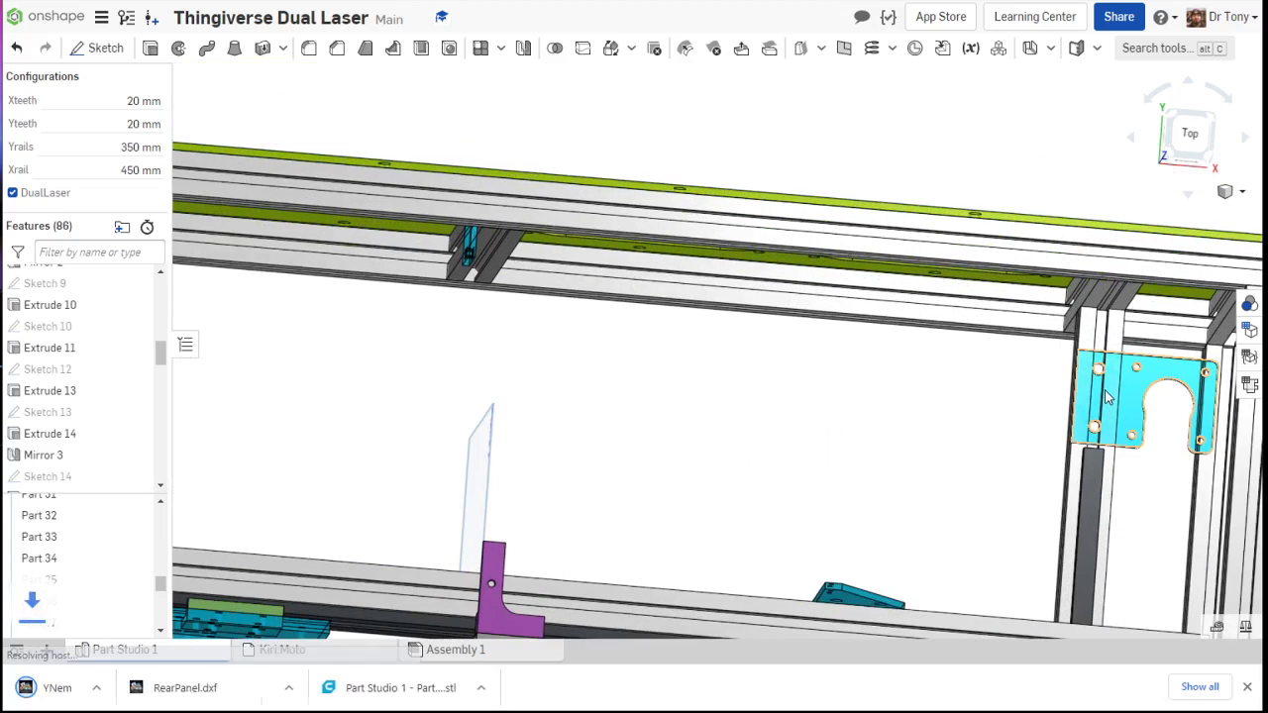
{"action": "right_click", "coordinate": [1108, 433]}
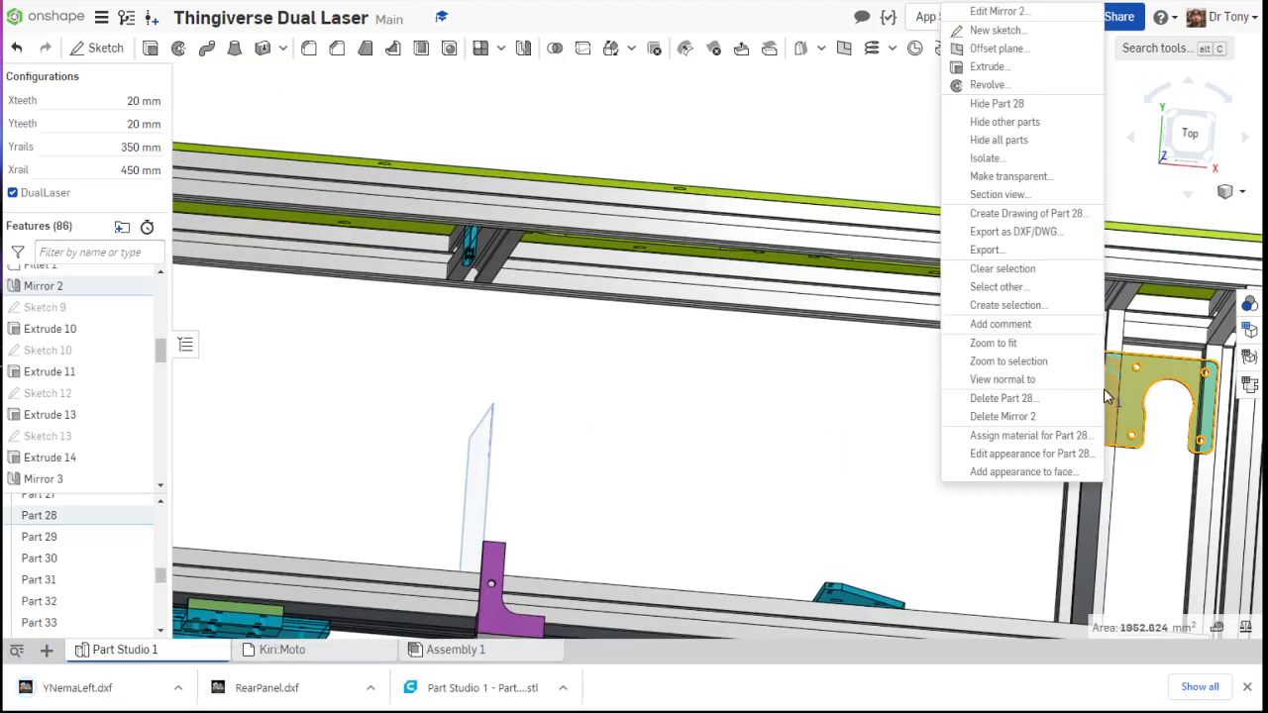
{"action": "left_click", "coordinate": [1020, 231]}
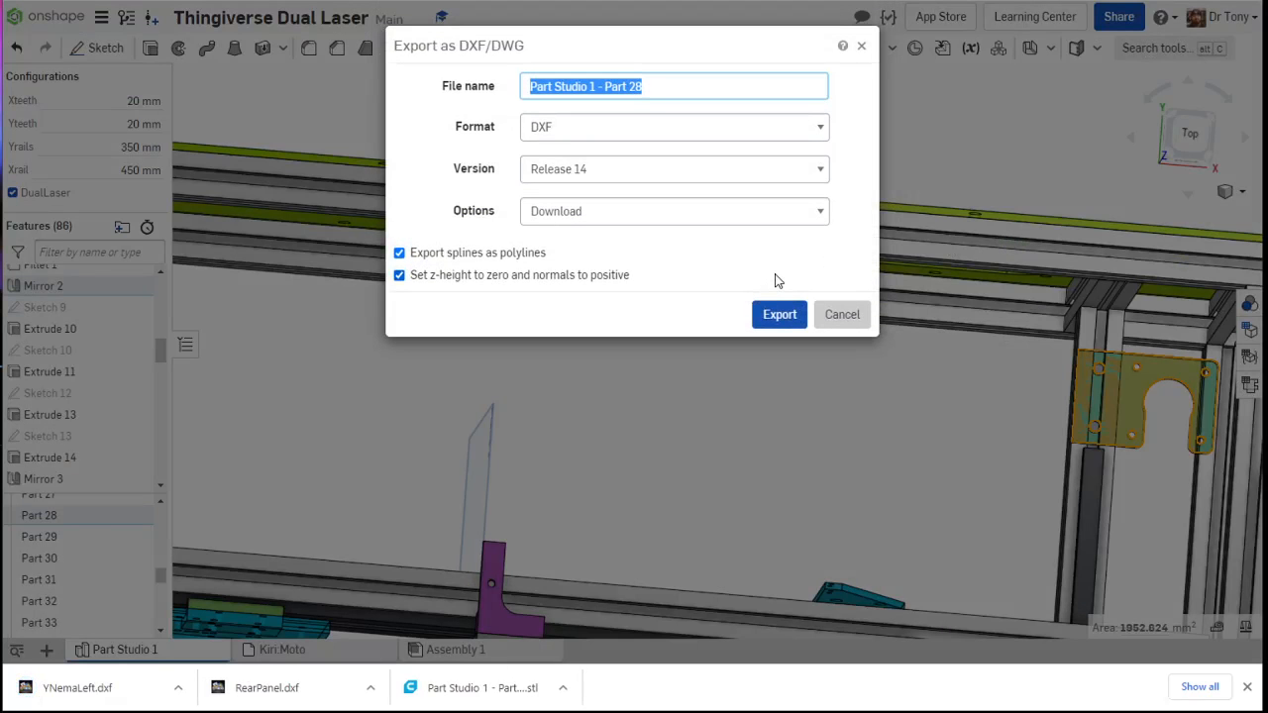
{"action": "type", "text": "YNem"}
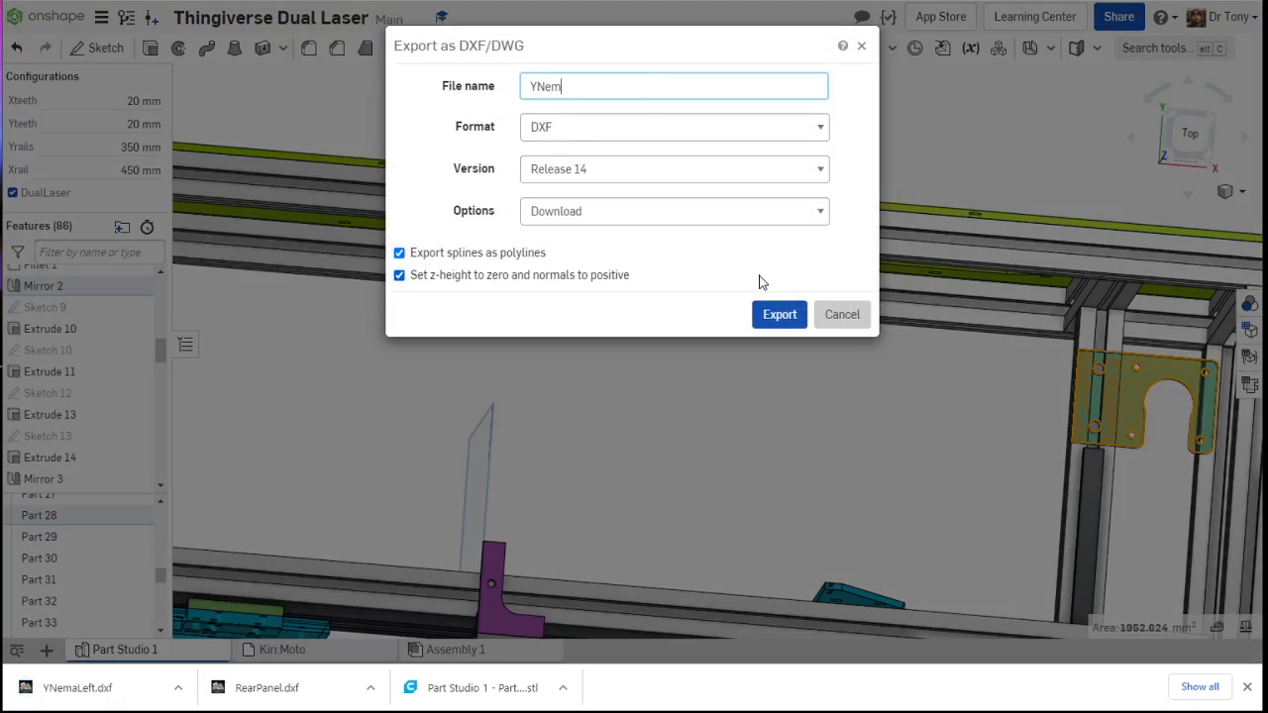
{"action": "type", "text": "aRight"}
{"action": "left_click", "coordinate": [778, 314]}
Step: Export the face of the upright X-axis motor plate at the gantry's left end as a Release 14 DXF named XNema
{"action": "scroll", "coordinate": [713, 314], "scroll_direction": "down", "scroll_amount": 5}
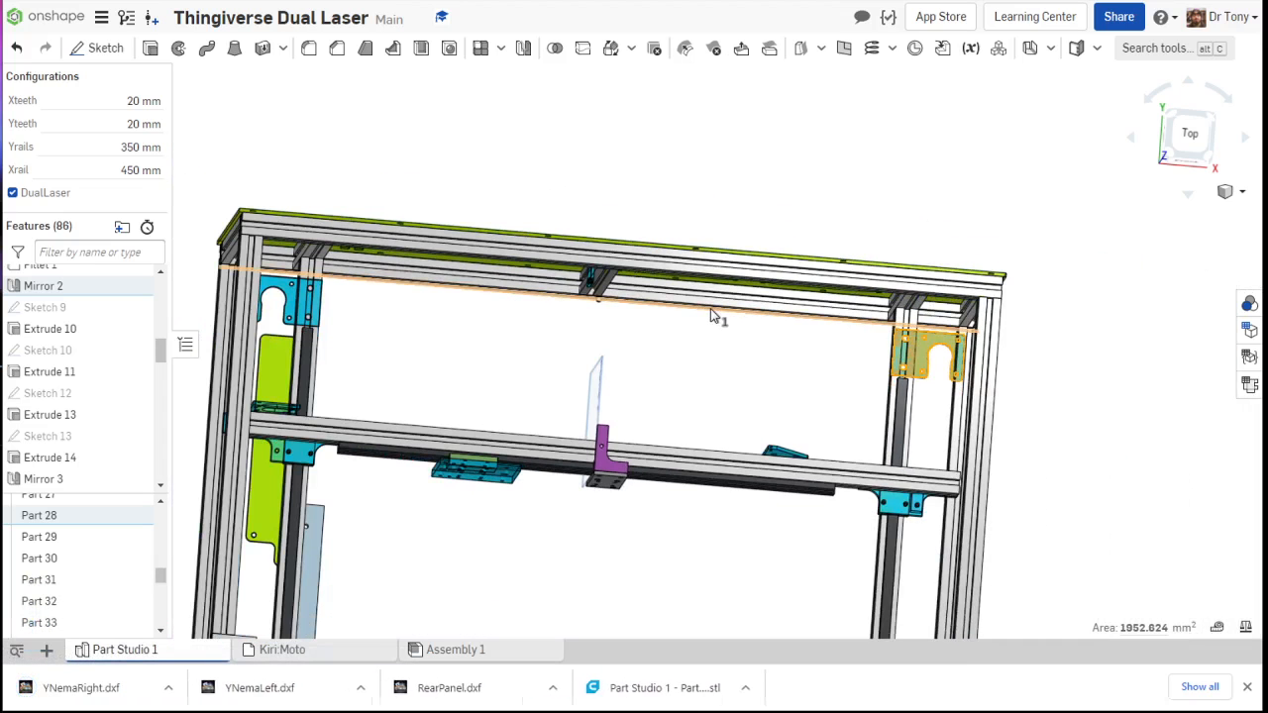
{"action": "right_click_drag", "start_coordinate": [713, 314], "coordinate": [555, 247]}
{"action": "scroll", "coordinate": [793, 163], "scroll_direction": "down", "scroll_amount": 3}
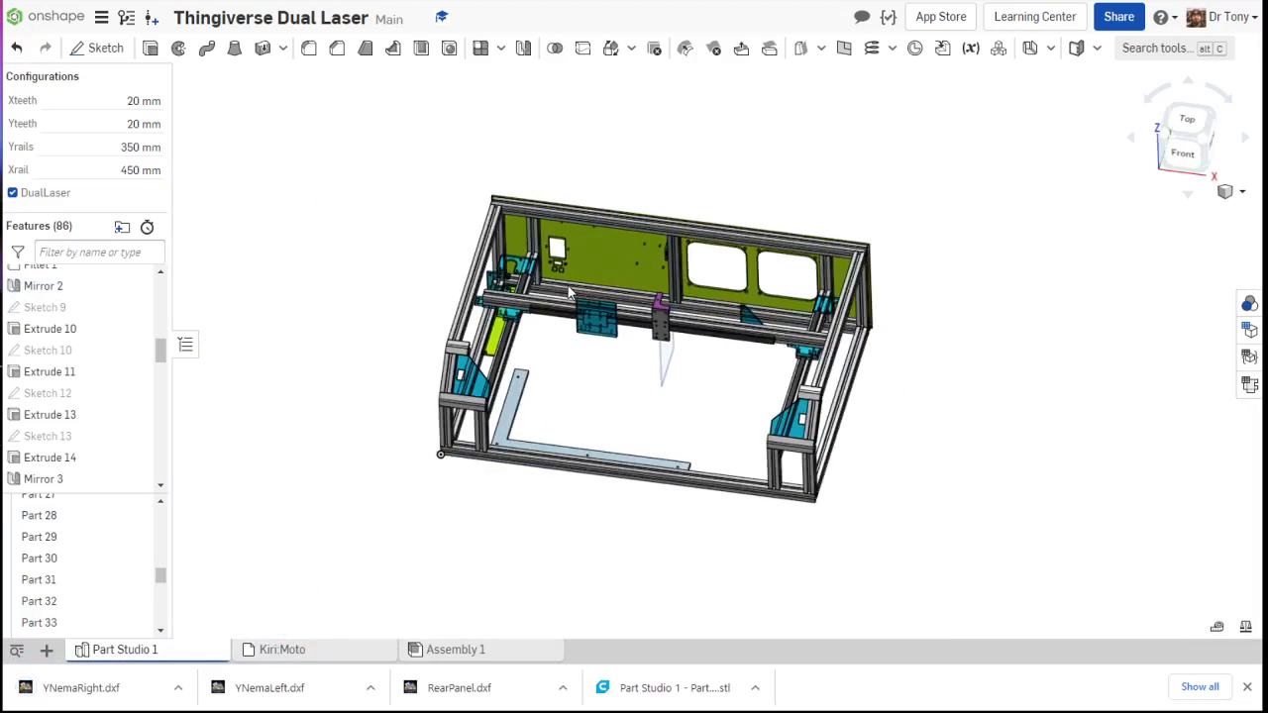
{"action": "scroll", "coordinate": [528, 238], "scroll_direction": "up", "scroll_amount": 6}
{"action": "scroll", "coordinate": [528, 238], "scroll_direction": "up", "scroll_amount": 5}
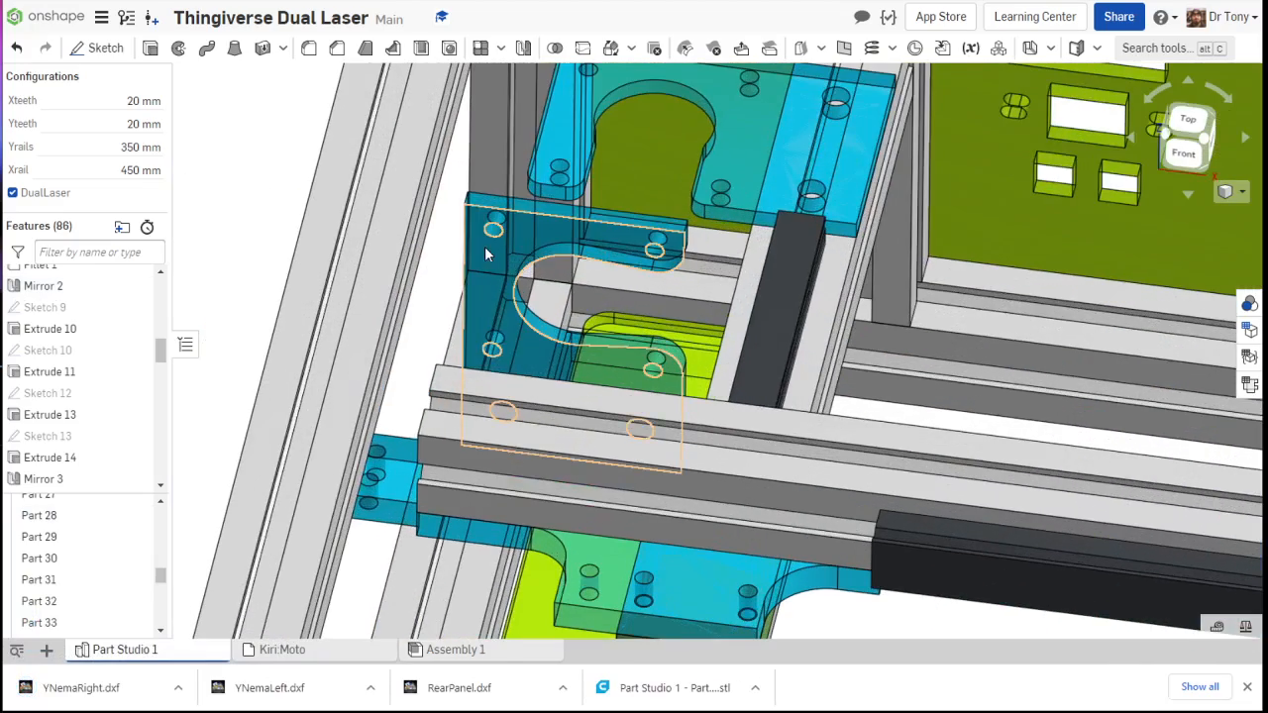
{"action": "right_click", "coordinate": [488, 245]}
{"action": "left_click", "coordinate": [607, 267]}
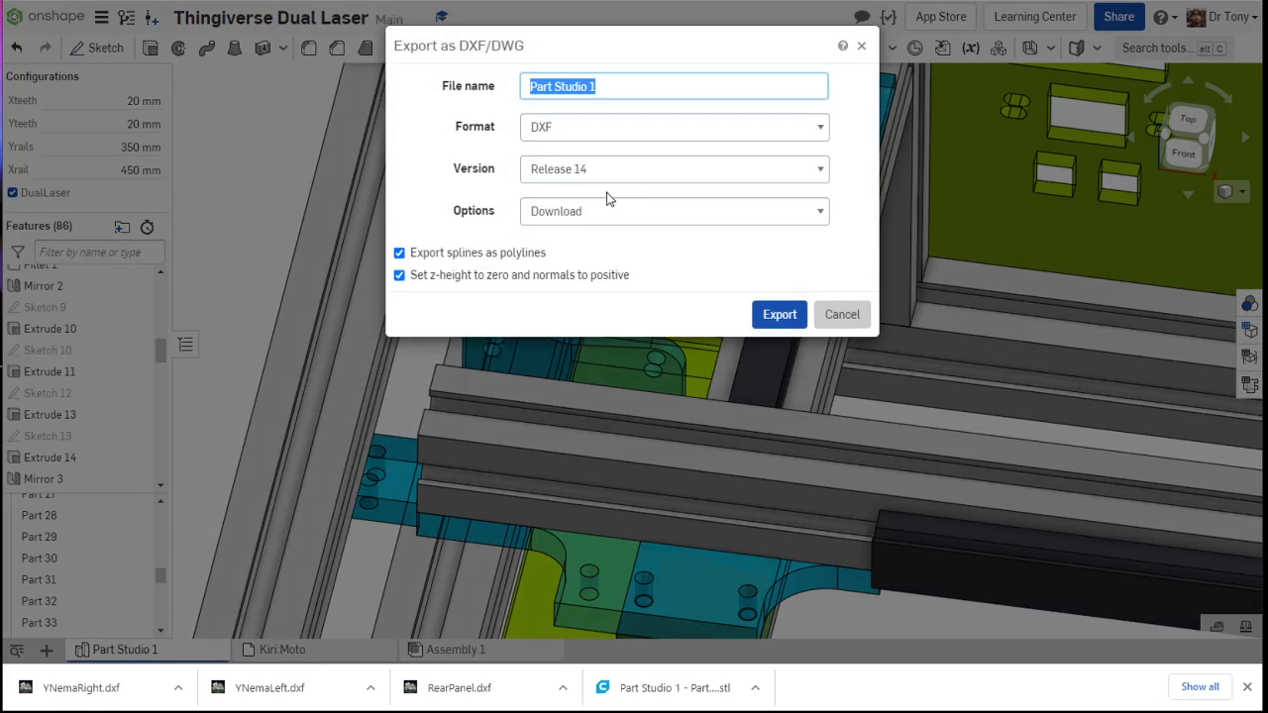
{"action": "type", "text": "XNema"}
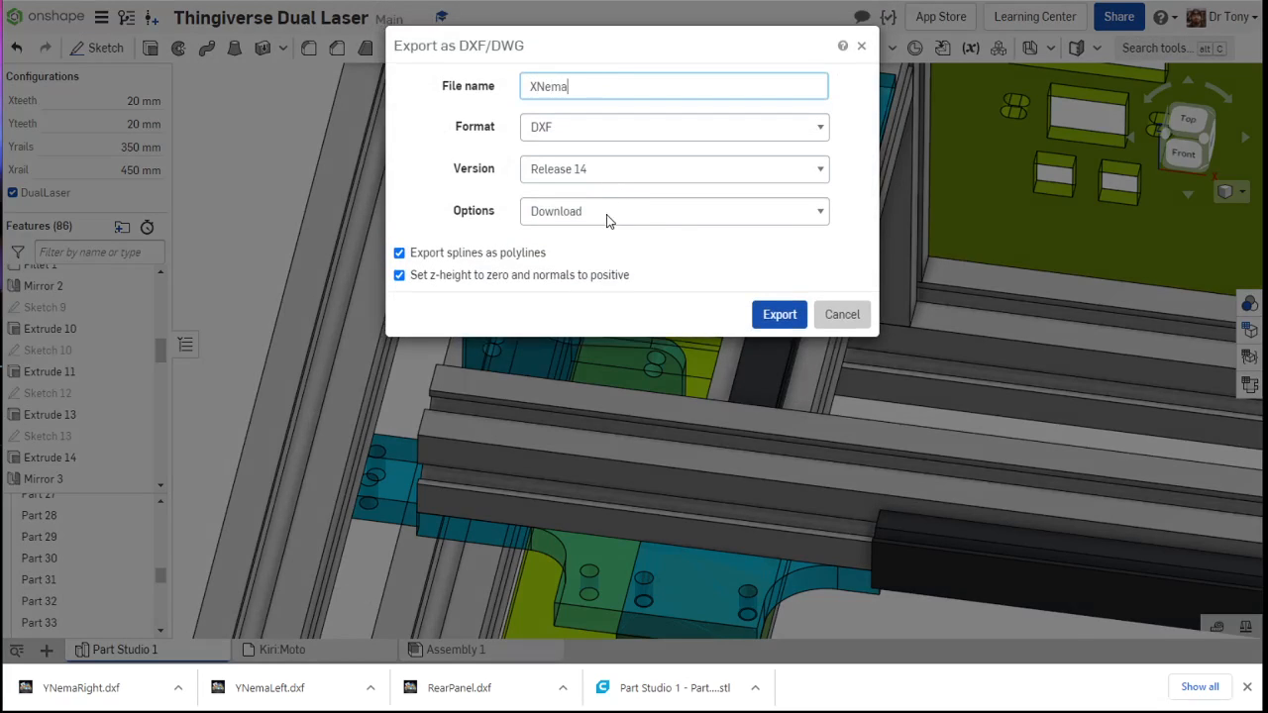
{"action": "left_click", "coordinate": [778, 314]}
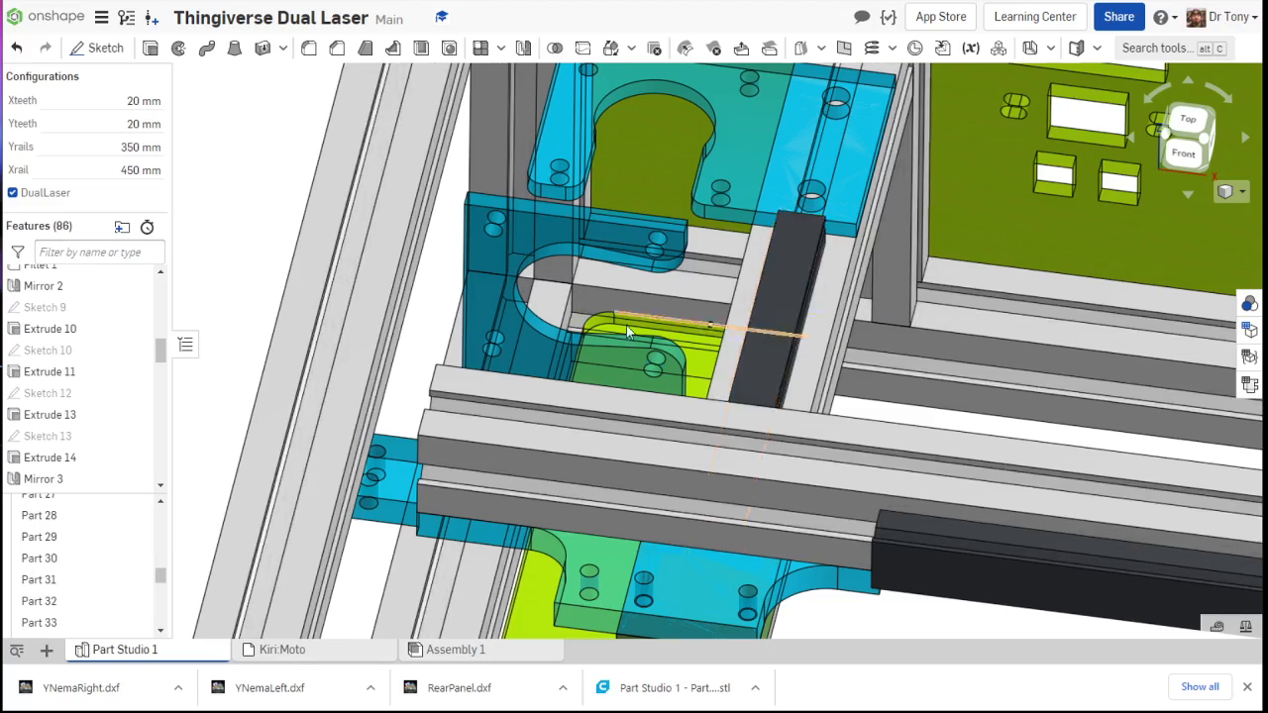
Step: Export the left gantry plate's top face as a Release 14 DXF download named GantryLeft
{"action": "scroll", "coordinate": [626, 327], "scroll_direction": "down", "scroll_amount": 3}
{"action": "scroll", "coordinate": [365, 266], "scroll_direction": "down", "scroll_amount": 3}
{"action": "scroll", "coordinate": [650, 402], "scroll_direction": "up", "scroll_amount": 5}
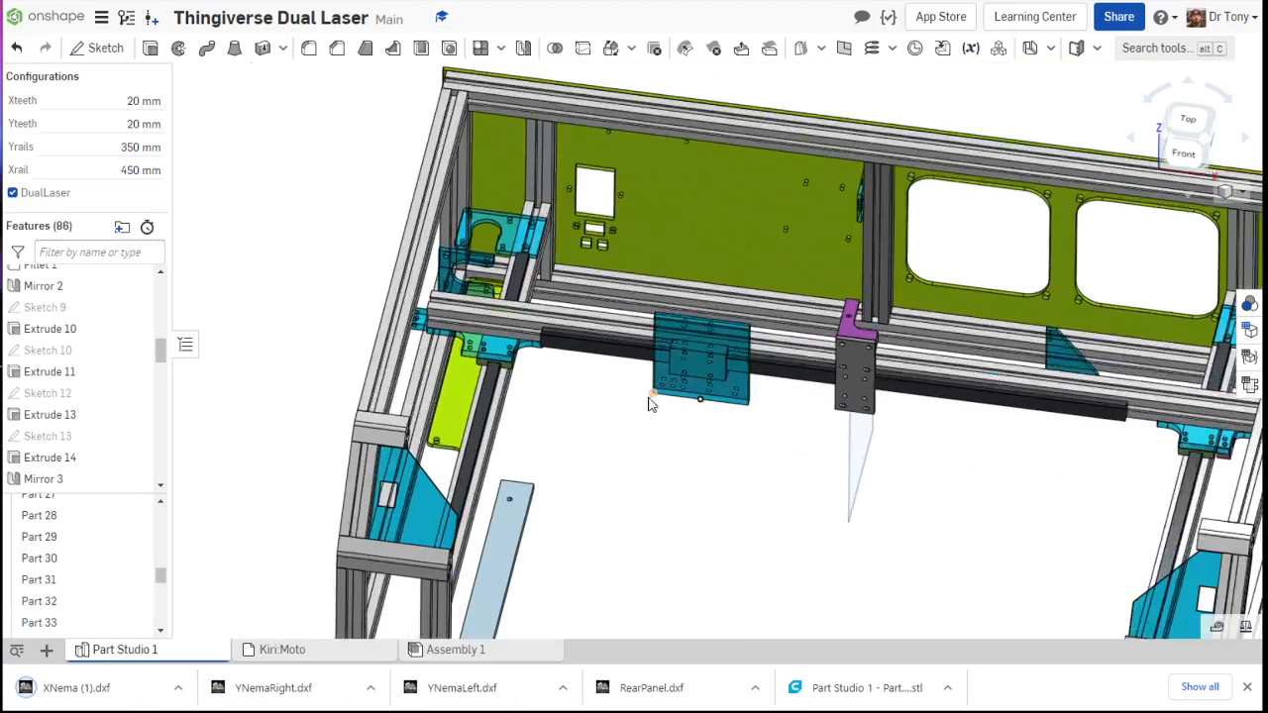
{"action": "scroll", "coordinate": [344, 313], "scroll_direction": "up", "scroll_amount": 3}
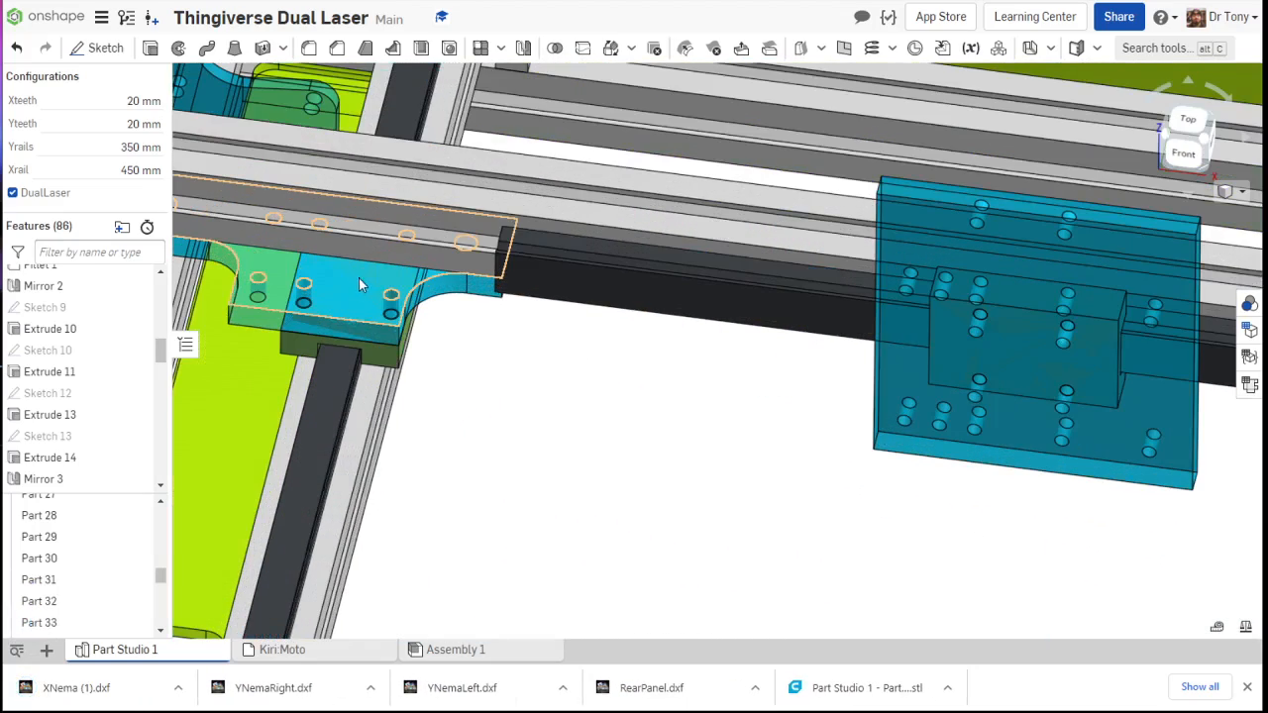
{"action": "right_click", "coordinate": [360, 285]}
{"action": "left_click", "coordinate": [426, 265]}
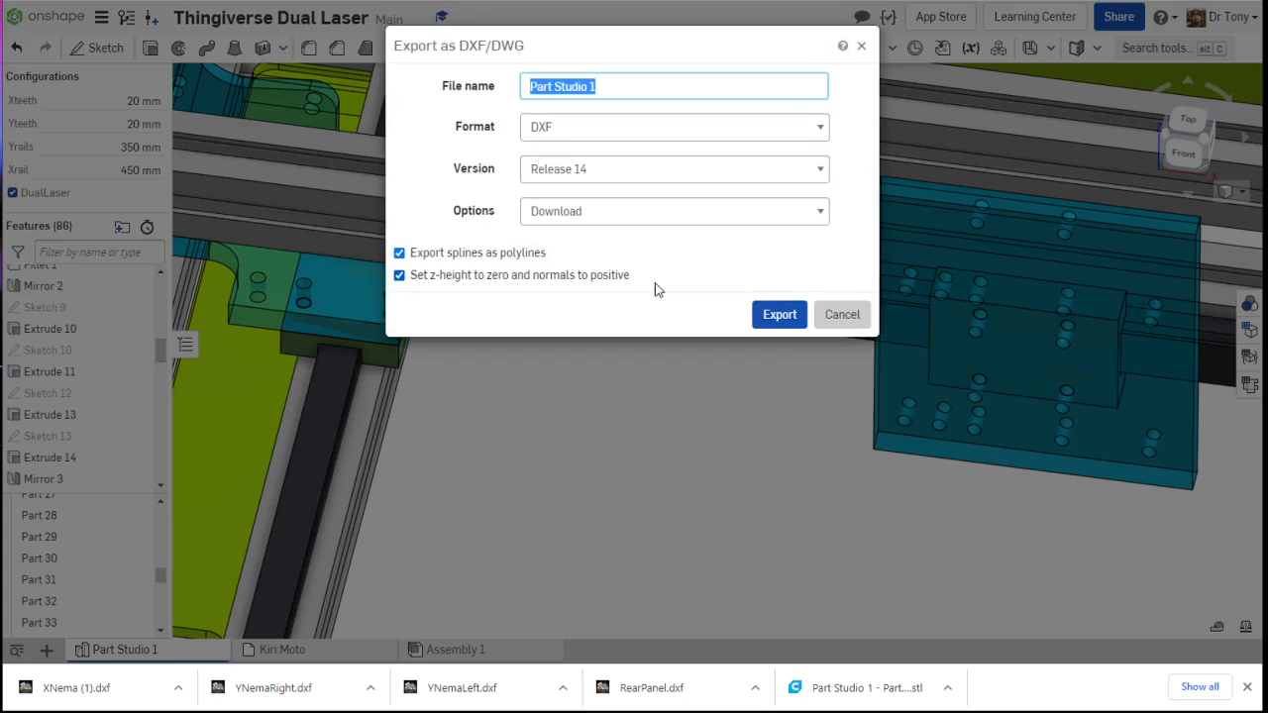
{"action": "type", "text": "GantryLeft"}
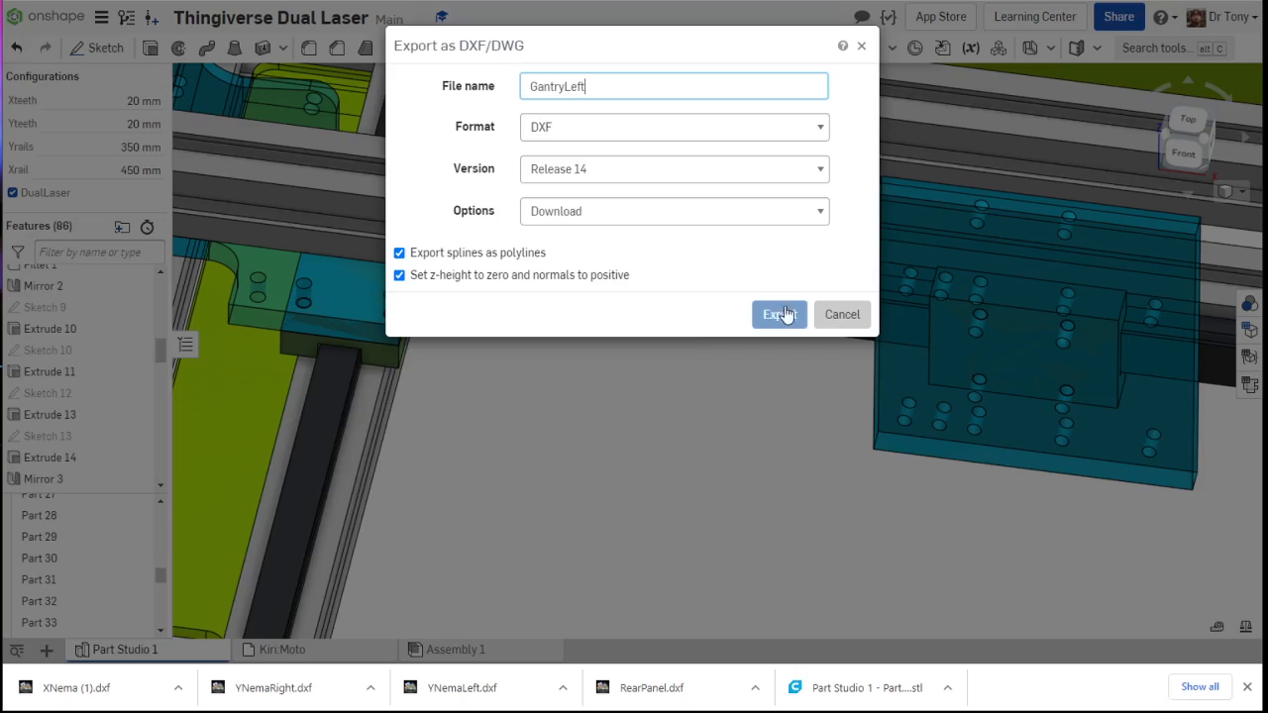
{"action": "left_click", "coordinate": [780, 314]}
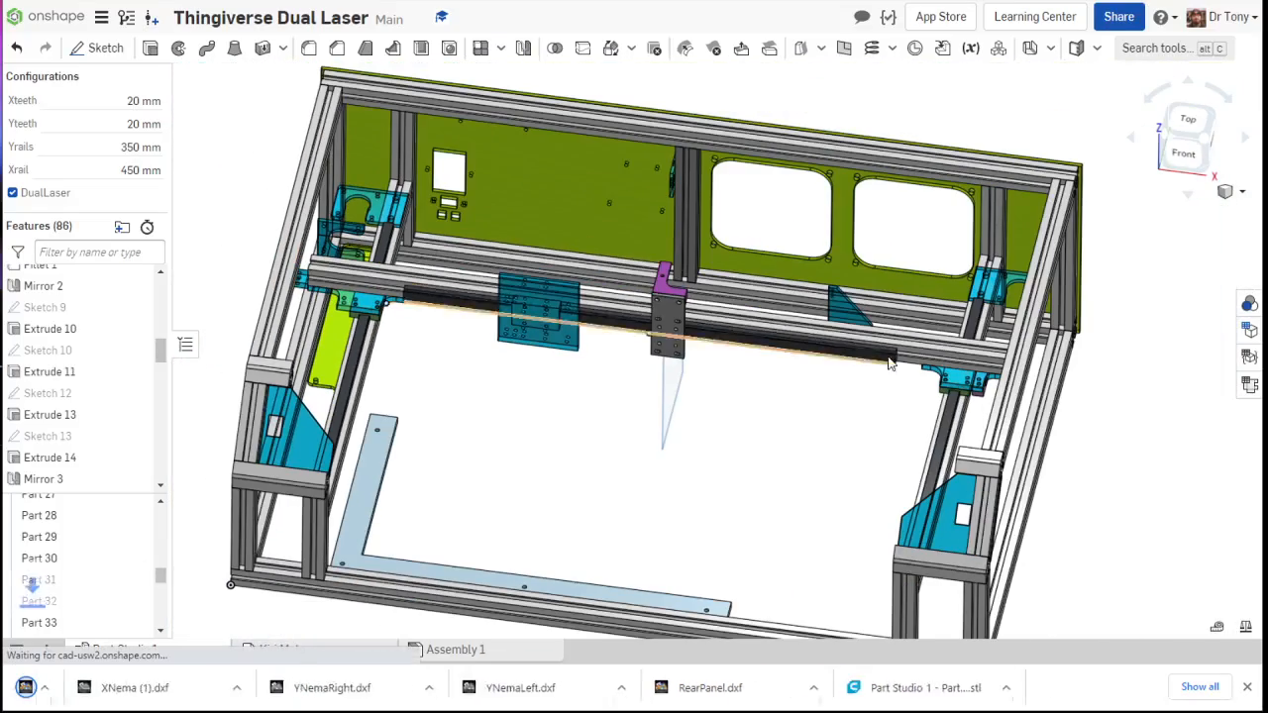
Step: Export the right gantry plate's top face as a Release 14 DXF download named GantryRight
{"action": "right_click_drag", "start_coordinate": [891, 362], "coordinate": [931, 371]}
{"action": "scroll", "coordinate": [939, 374], "scroll_direction": "up", "scroll_amount": 7}
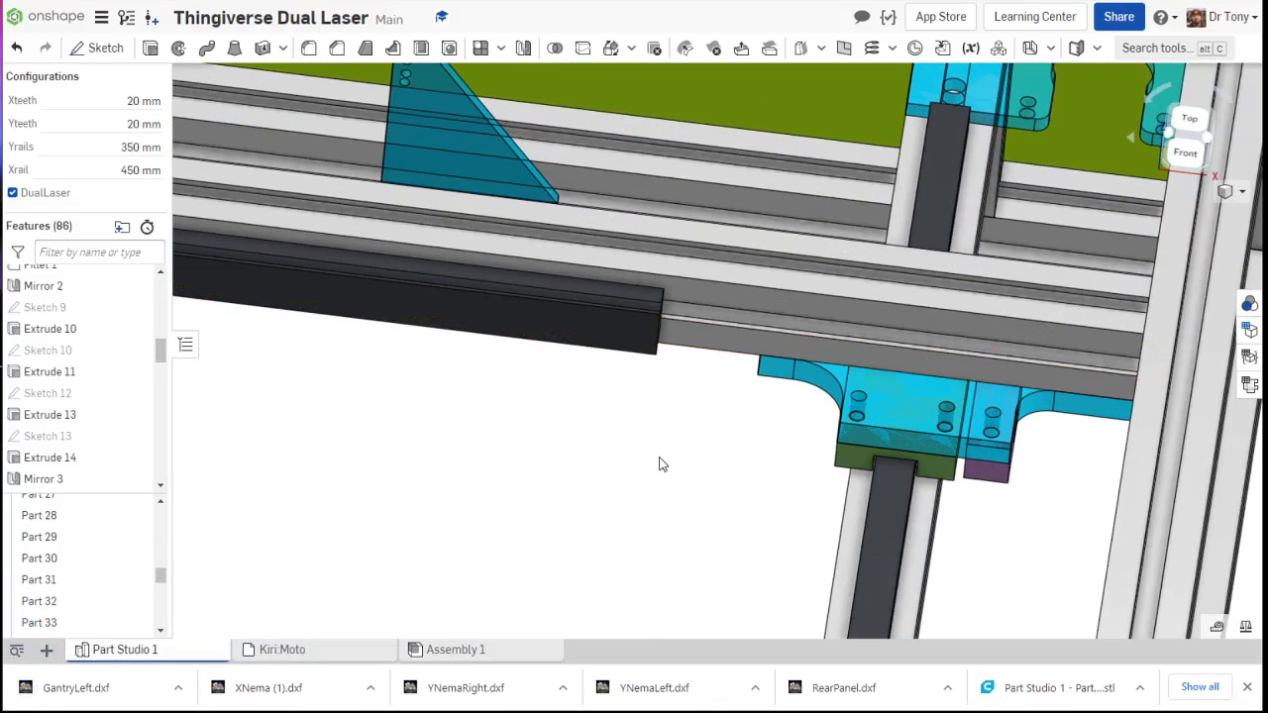
{"action": "right_click", "coordinate": [887, 393]}
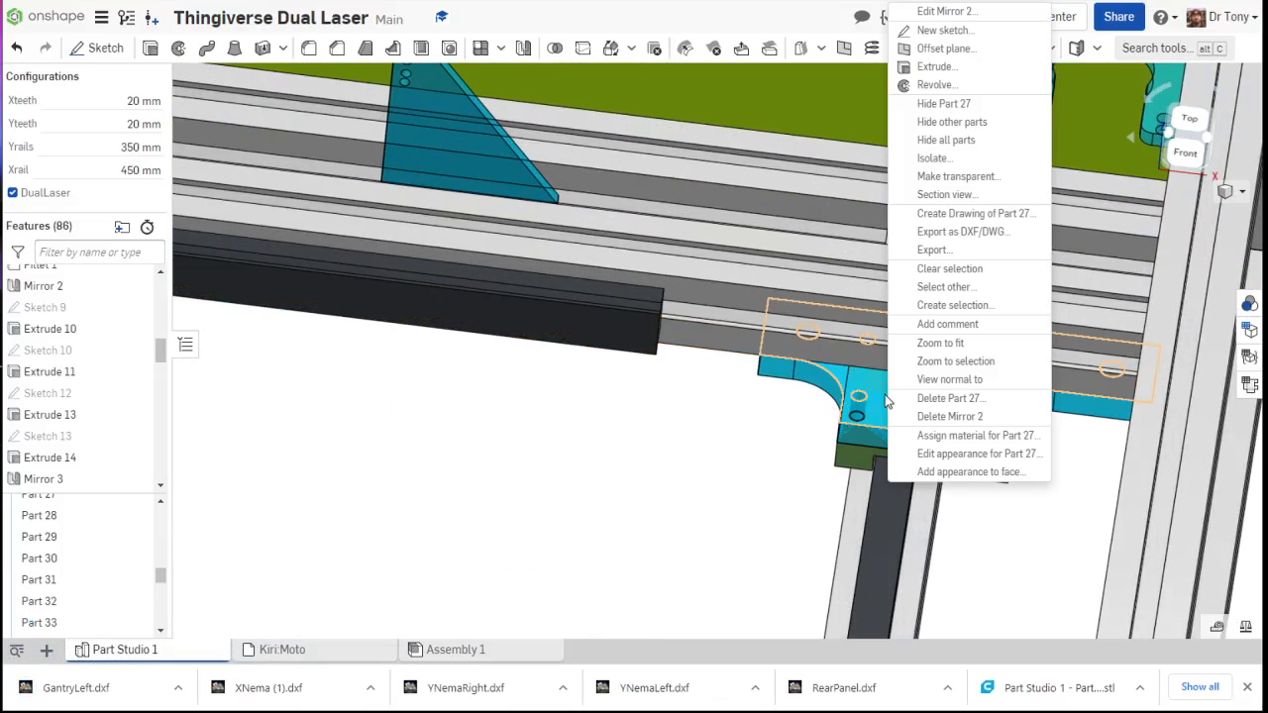
{"action": "left_click", "coordinate": [961, 232]}
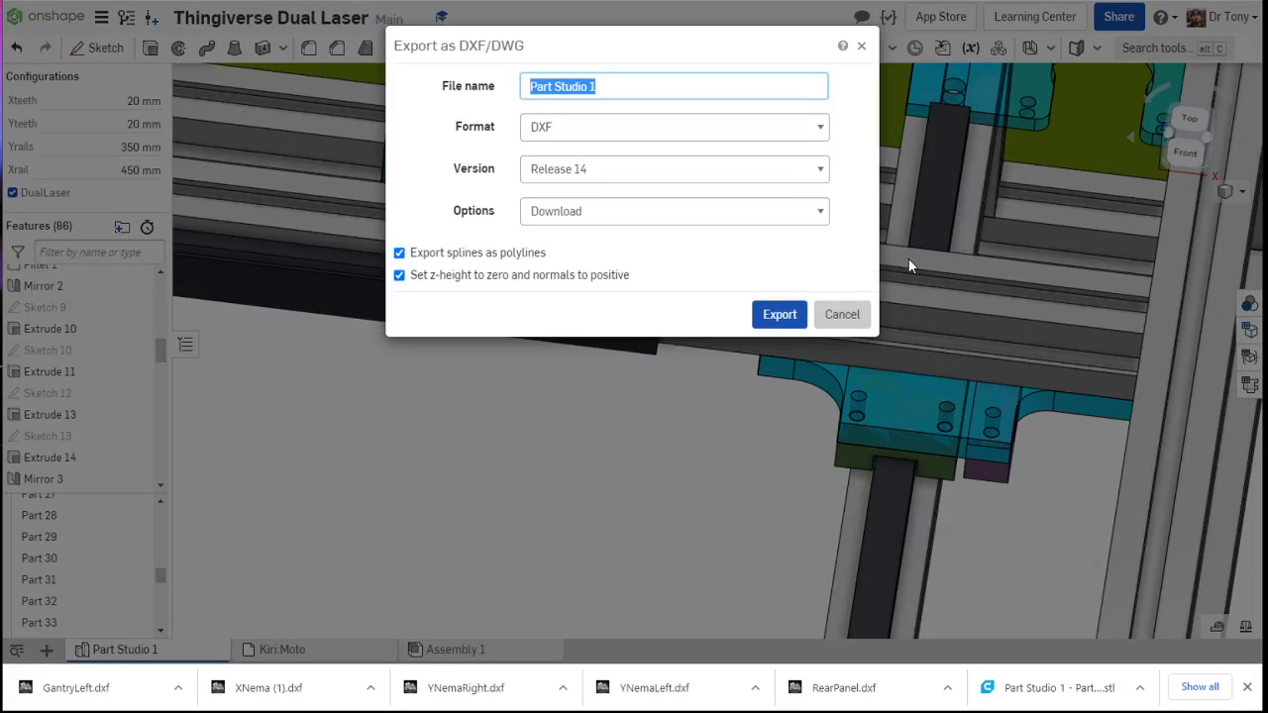
{"action": "type", "text": "Gantr"}
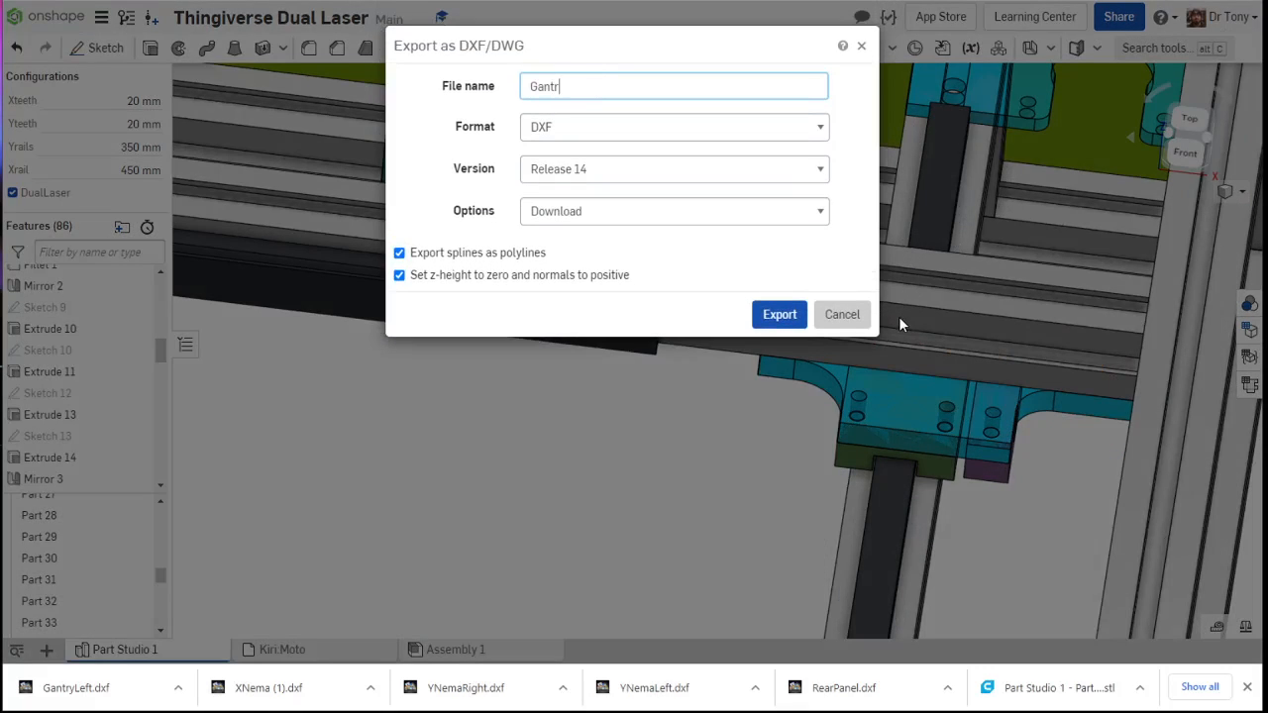
{"action": "type", "text": "yRight"}
{"action": "left_click", "coordinate": [777, 314]}
Step: Export the front face of the square laser mounting plate on the X rail as a Release 14 DXF named DualLaserBracket
{"action": "scroll", "coordinate": [673, 368], "scroll_direction": "down", "scroll_amount": 2}
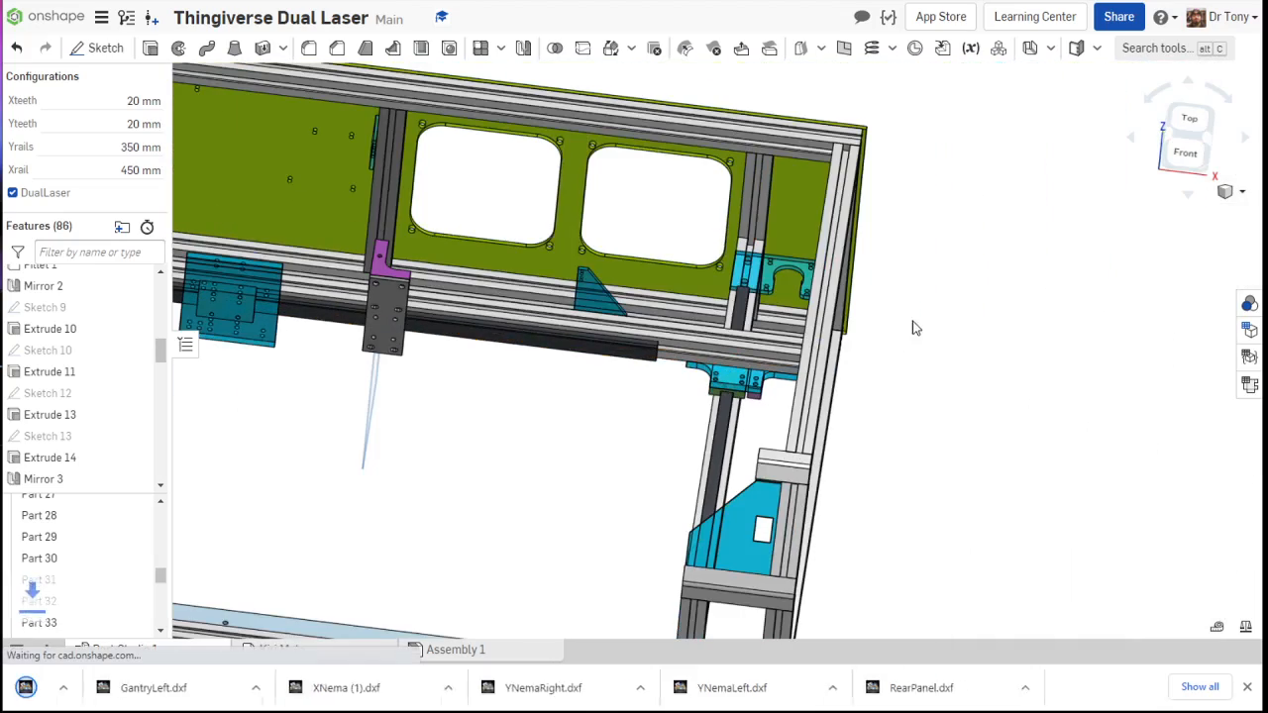
{"action": "scroll", "coordinate": [883, 390], "scroll_direction": "down", "scroll_amount": 3}
{"action": "right_click_drag", "start_coordinate": [600, 439], "coordinate": [597, 410]}
{"action": "scroll", "coordinate": [598, 360], "scroll_direction": "up", "scroll_amount": 3}
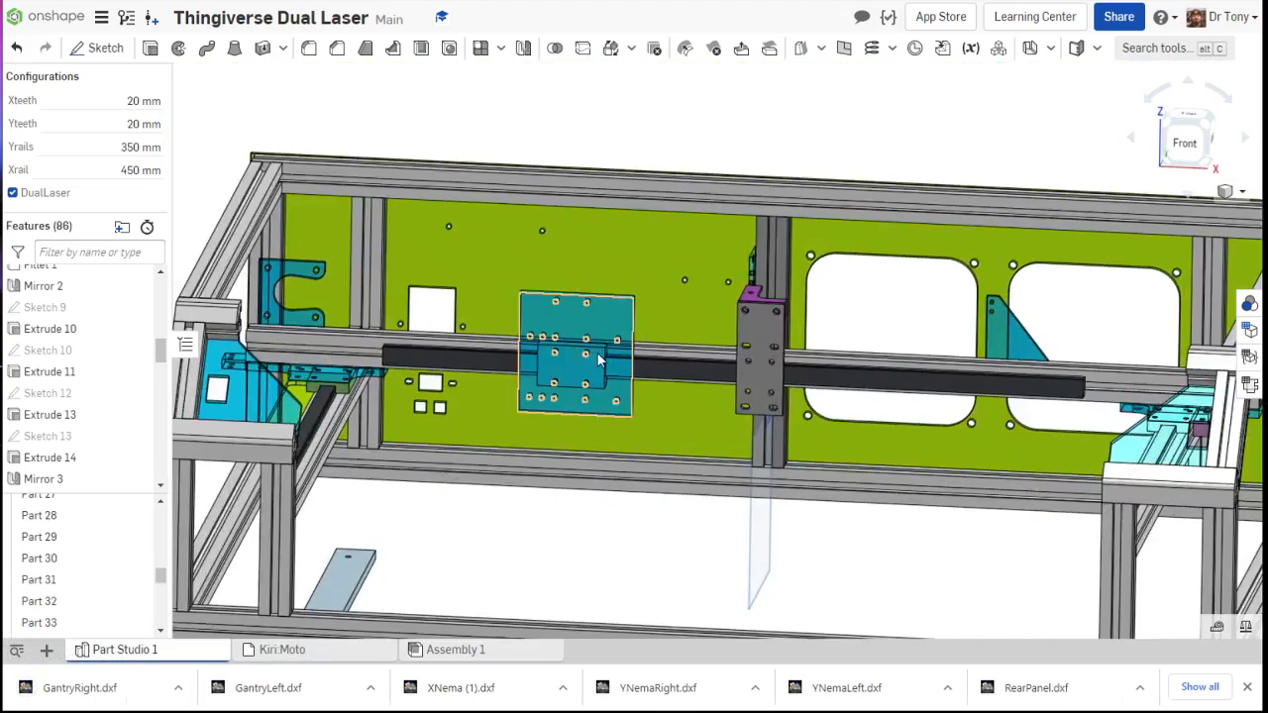
{"action": "scroll", "coordinate": [577, 334], "scroll_direction": "up", "scroll_amount": 4}
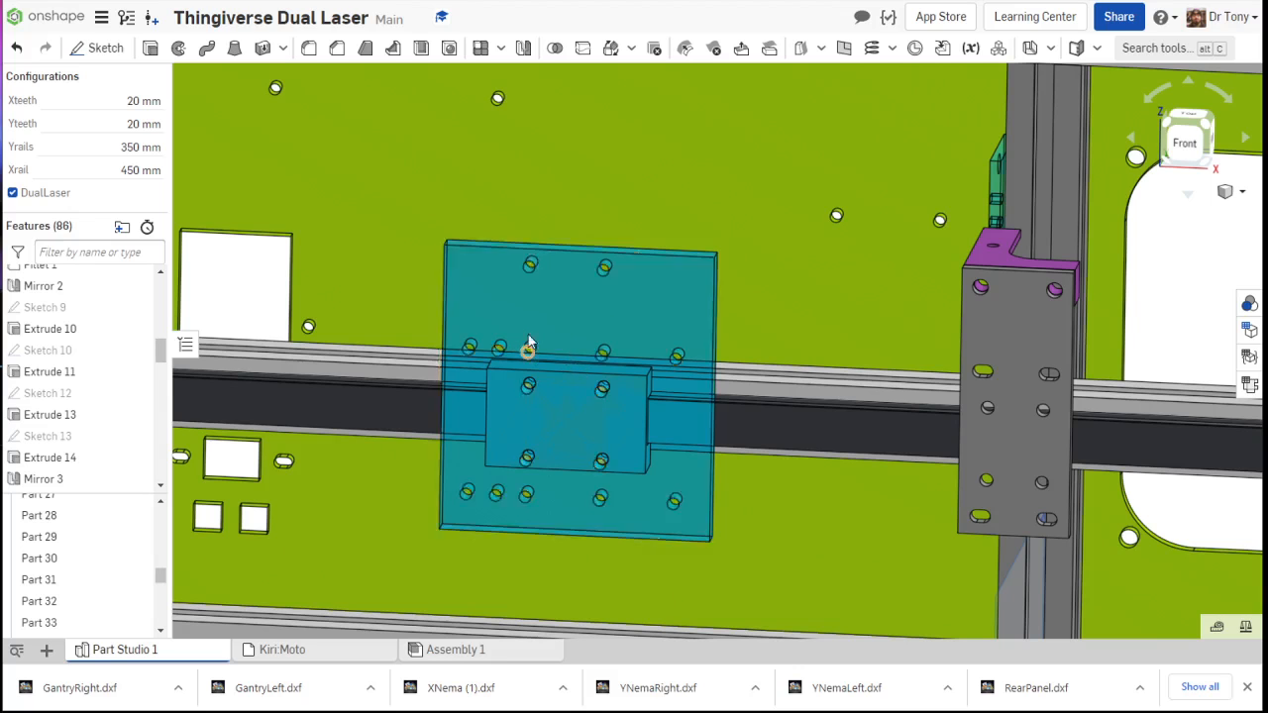
{"action": "right_click", "coordinate": [556, 317]}
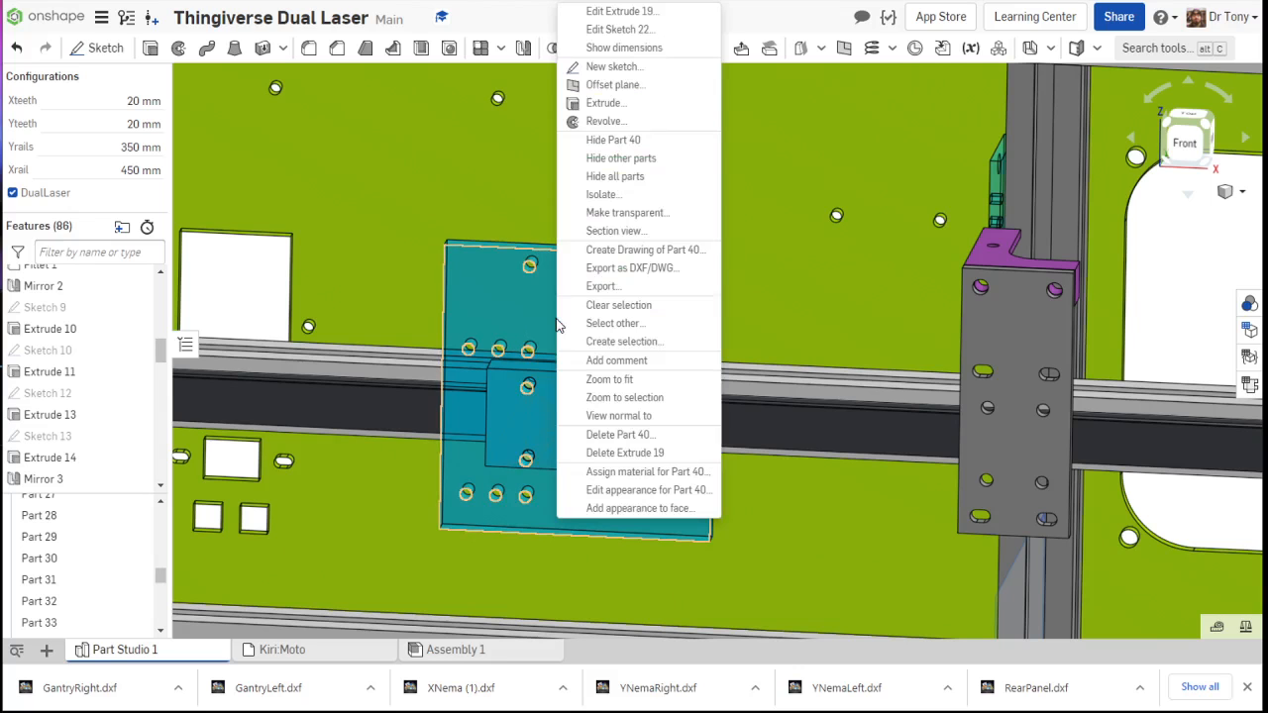
{"action": "left_click", "coordinate": [628, 268]}
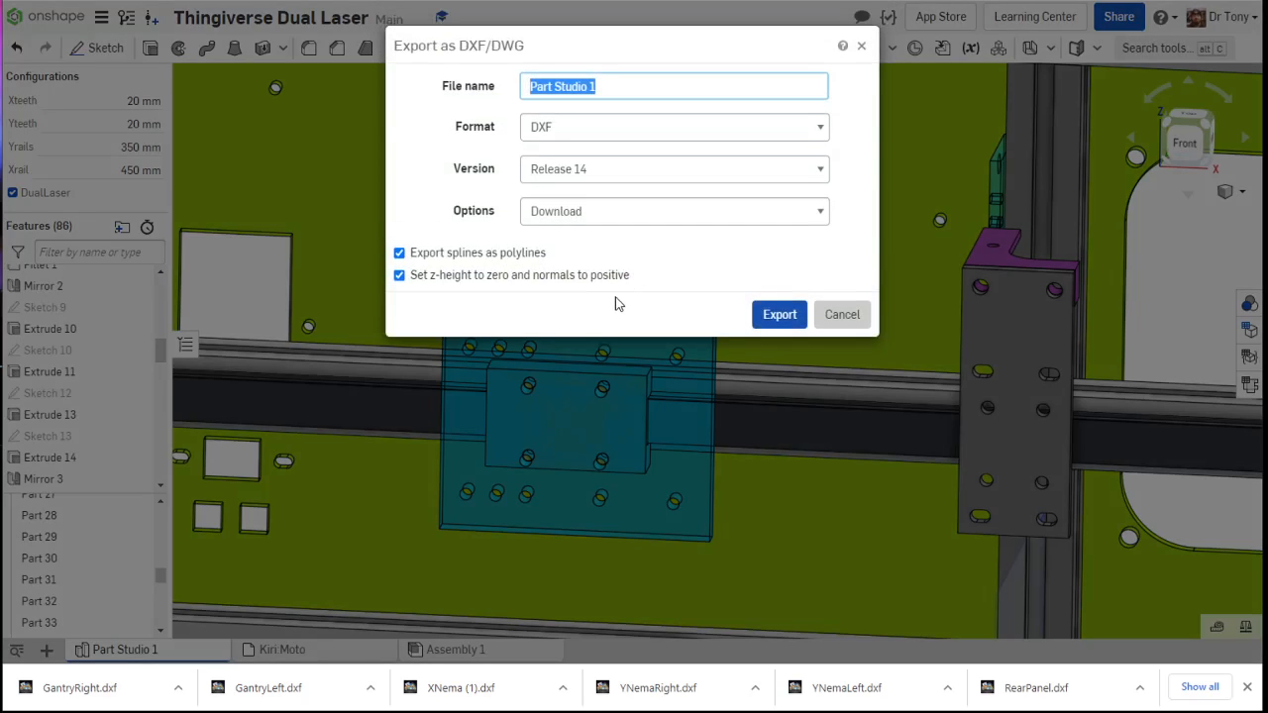
{"action": "type", "text": "DualLaserBracket"}
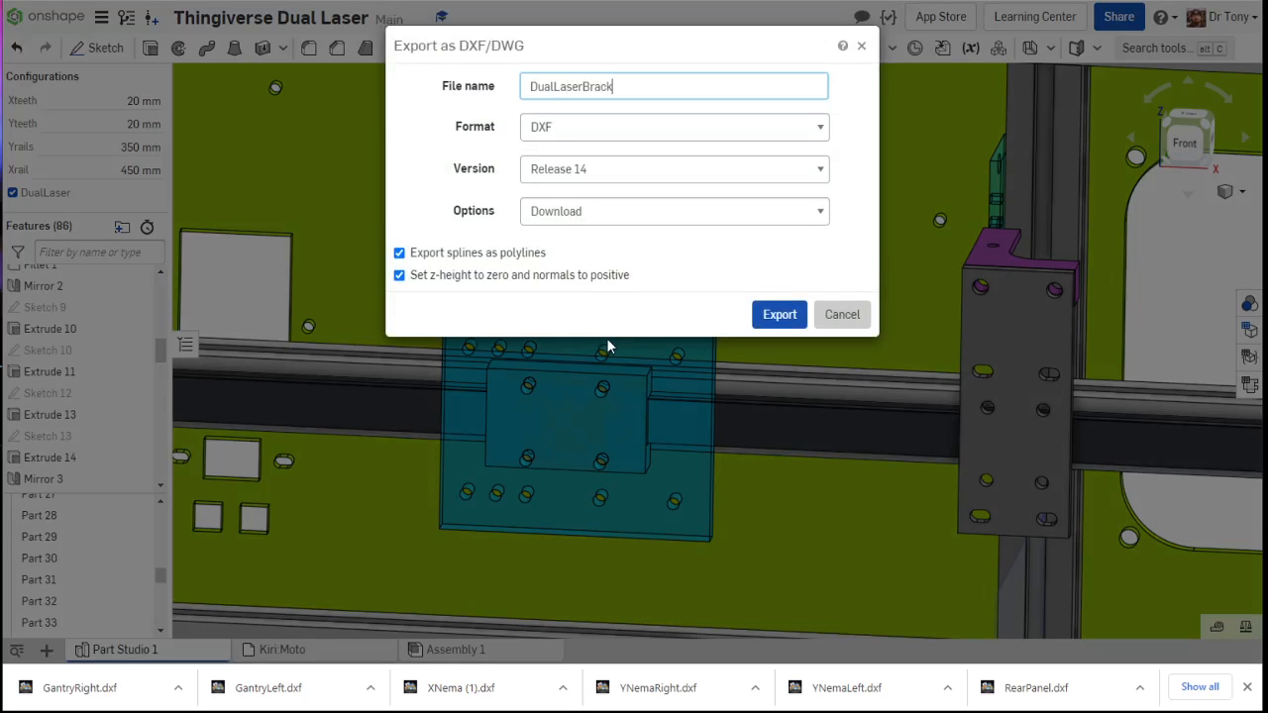
{"action": "left_click", "coordinate": [768, 317]}
{"action": "left_click", "coordinate": [775, 314]}
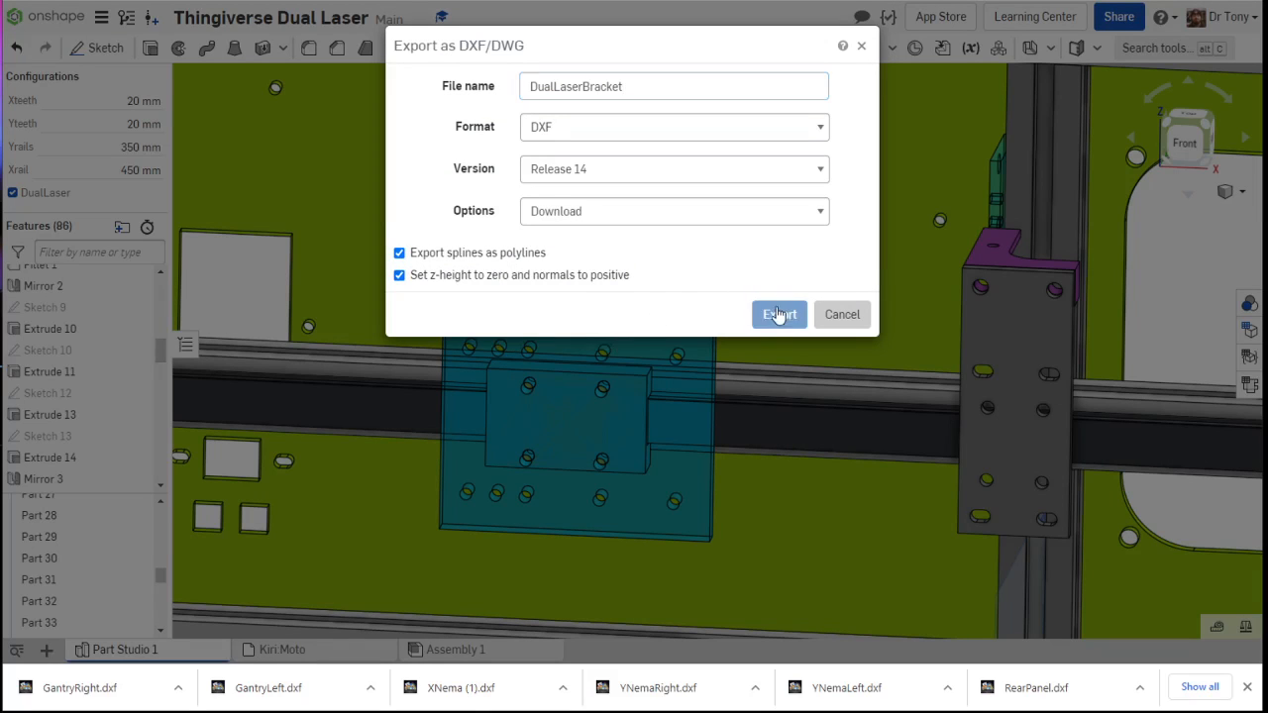
Step: Inspect the whole machine model, including the gantry ends and motor plates, for flat parts still needing a DXF export
{"action": "scroll", "coordinate": [712, 299], "scroll_direction": "down", "scroll_amount": 2}
{"action": "scroll", "coordinate": [647, 314], "scroll_direction": "down", "scroll_amount": 6}
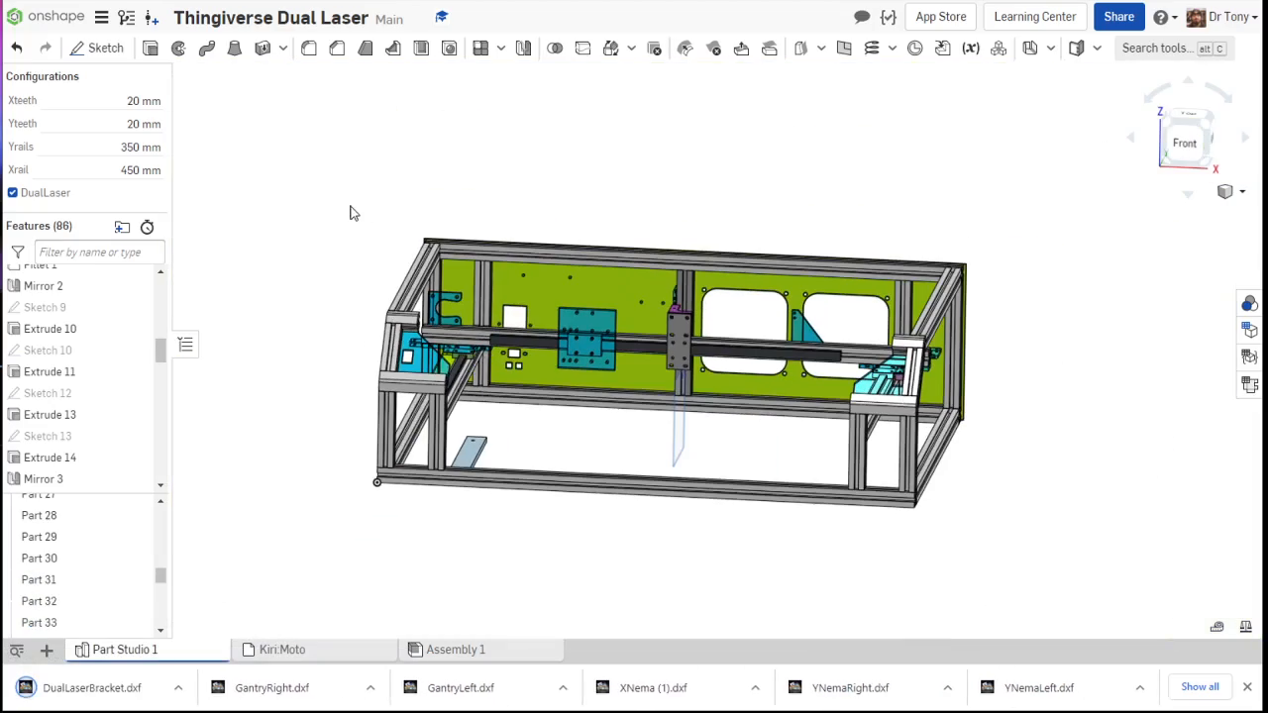
{"action": "right_click_drag", "start_coordinate": [426, 310], "coordinate": [496, 314]}
{"action": "scroll", "coordinate": [498, 313], "scroll_direction": "up", "scroll_amount": 1}
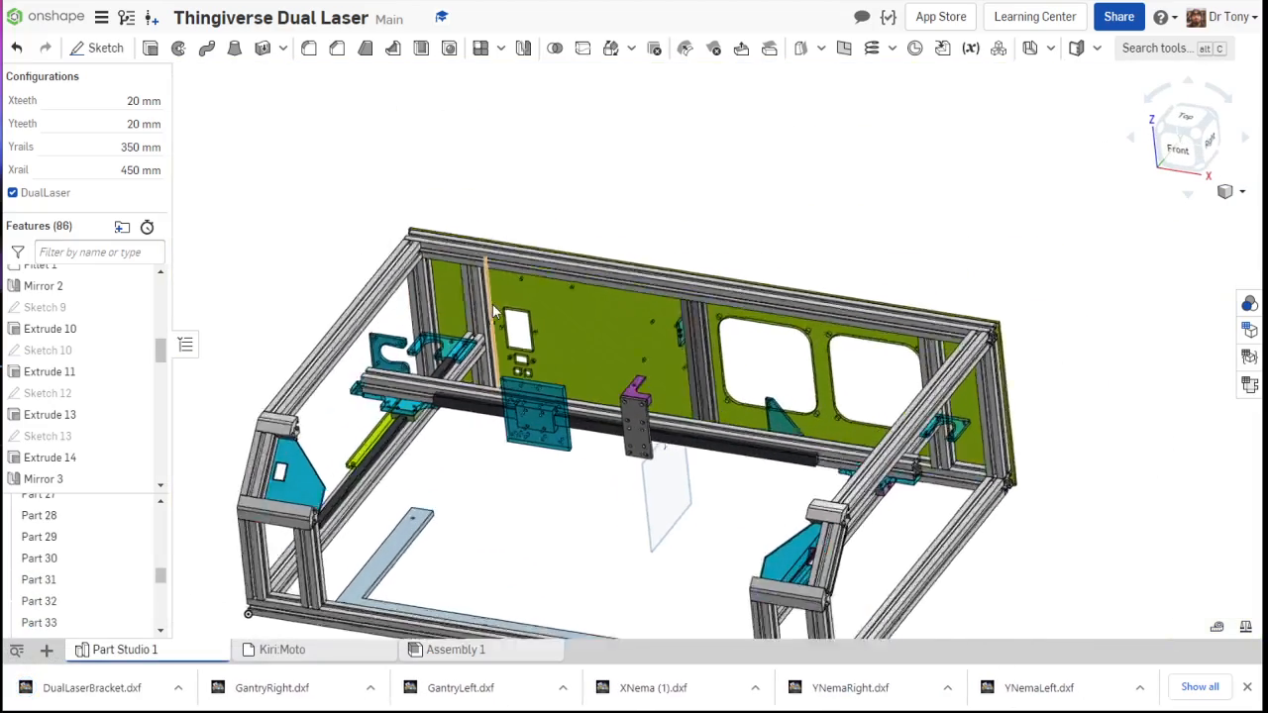
{"action": "scroll", "coordinate": [496, 313], "scroll_direction": "down", "scroll_amount": 2}
{"action": "scroll", "coordinate": [495, 314], "scroll_direction": "down", "scroll_amount": 1}
{"action": "scroll", "coordinate": [547, 387], "scroll_direction": "up", "scroll_amount": 1}
{"action": "scroll", "coordinate": [547, 386], "scroll_direction": "up", "scroll_amount": 2}
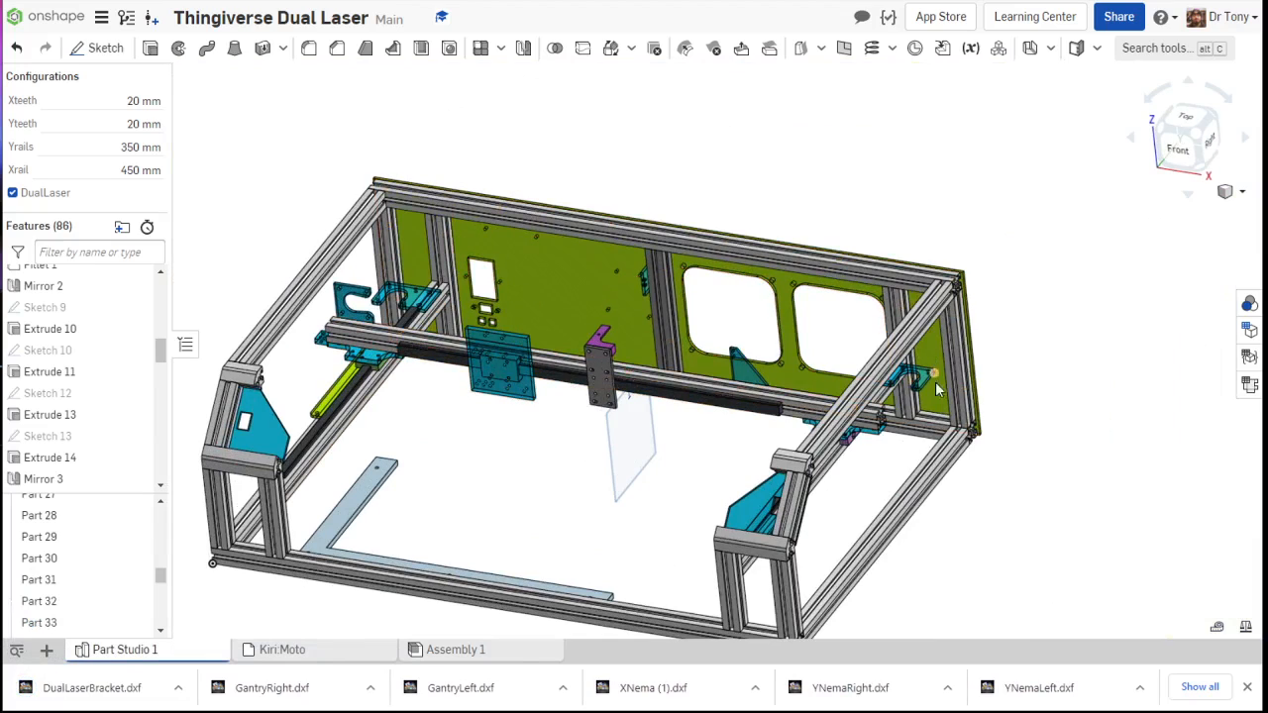
{"action": "right_click_drag", "start_coordinate": [506, 345], "coordinate": [524, 335]}
{"action": "scroll", "coordinate": [282, 376], "scroll_direction": "up", "scroll_amount": 3}
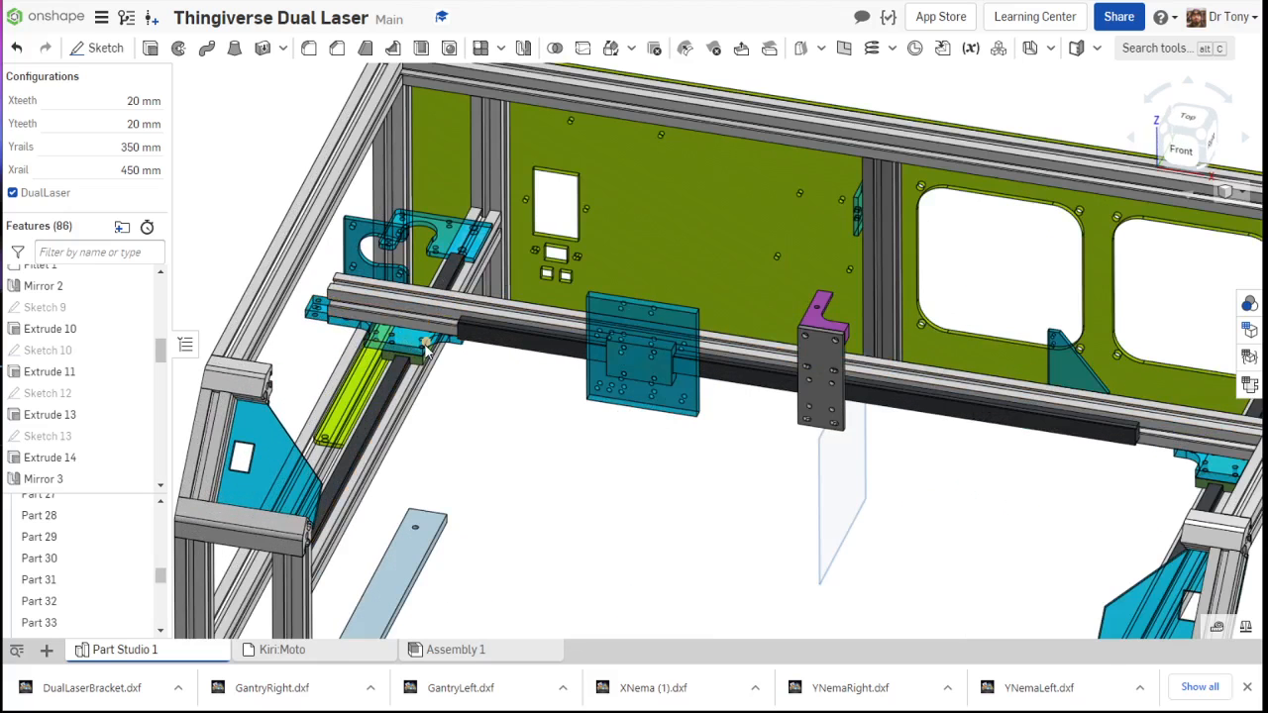
{"action": "scroll", "coordinate": [436, 396], "scroll_direction": "down", "scroll_amount": 3}
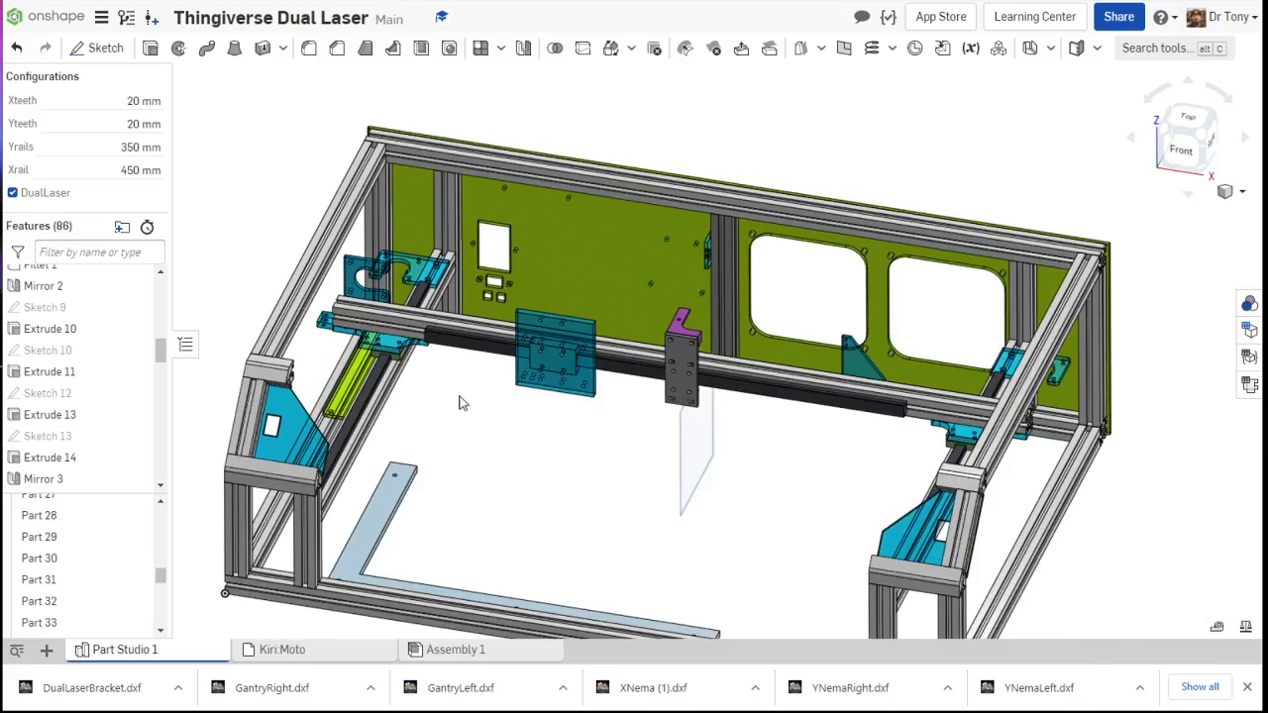
{"action": "scroll", "coordinate": [459, 402], "scroll_direction": "up", "scroll_amount": 5}
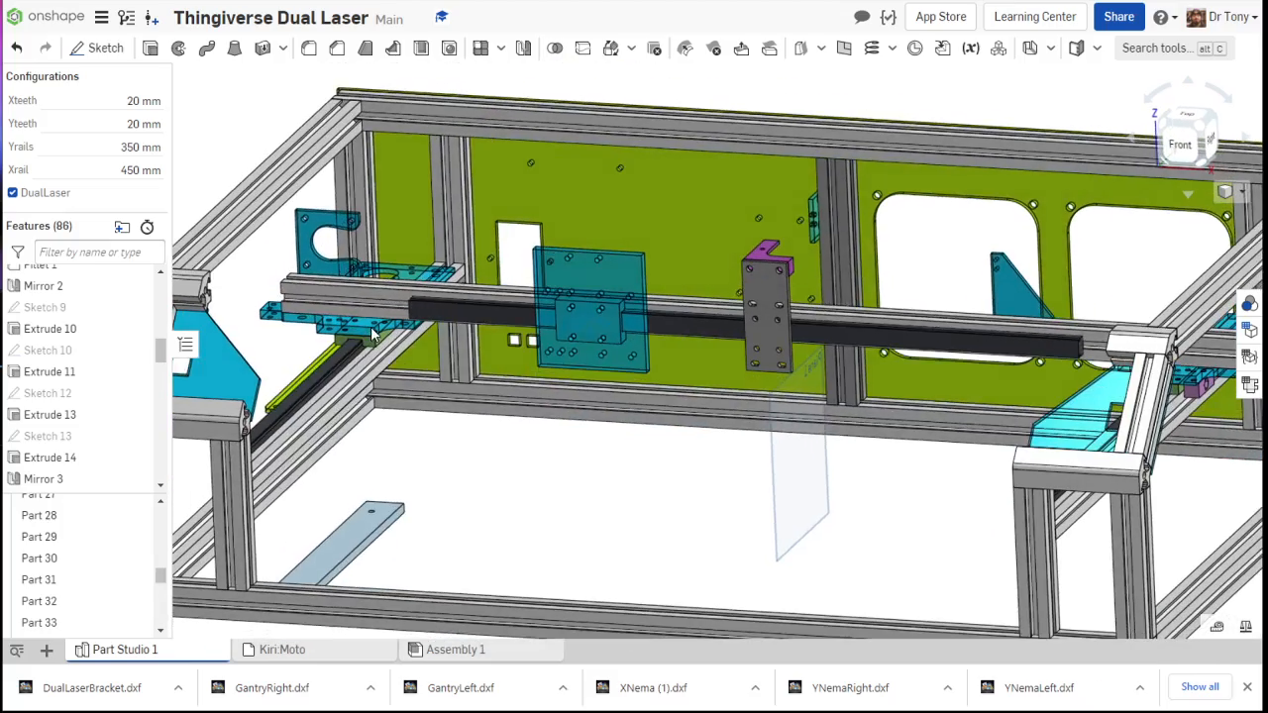
{"action": "mouse_move", "coordinate": [370, 326]}
{"action": "right_mouse_down"}
{"action": "mouse_move", "coordinate": [359, 338]}
{"action": "mouse_move", "coordinate": [388, 341]}
{"action": "right_mouse_up"}
{"action": "scroll", "coordinate": [371, 339], "scroll_direction": "down", "scroll_amount": 4}
{"action": "scroll", "coordinate": [543, 404], "scroll_direction": "down", "scroll_amount": 2}
{"action": "scroll", "coordinate": [334, 349], "scroll_direction": "up", "scroll_amount": 7}
{"action": "scroll", "coordinate": [389, 341], "scroll_direction": "down", "scroll_amount": 4}
{"action": "scroll", "coordinate": [389, 340], "scroll_direction": "down", "scroll_amount": 2}
Step: Export the face of the front-left corner panel with the rectangular cutout as a Release 14 DXF named LaserSwitch
{"action": "scroll", "coordinate": [370, 263], "scroll_direction": "up", "scroll_amount": 5}
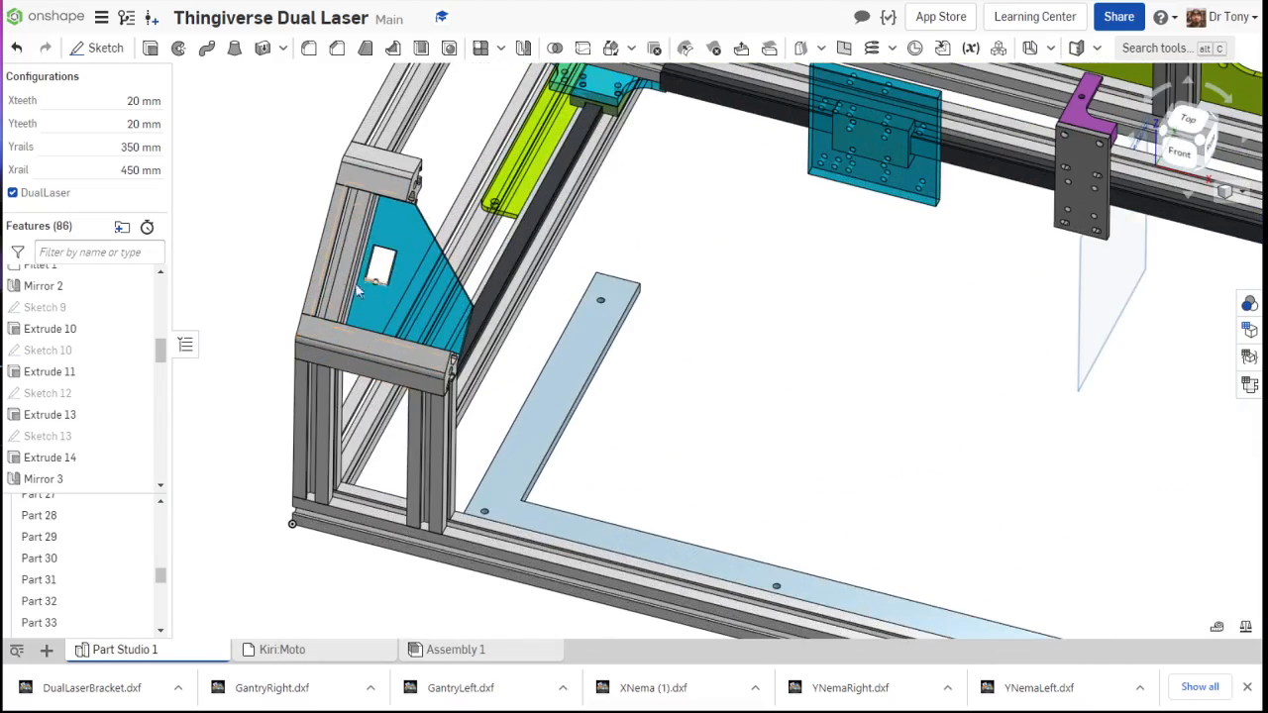
{"action": "scroll", "coordinate": [370, 262], "scroll_direction": "up", "scroll_amount": 3}
{"action": "right_click", "coordinate": [463, 333]}
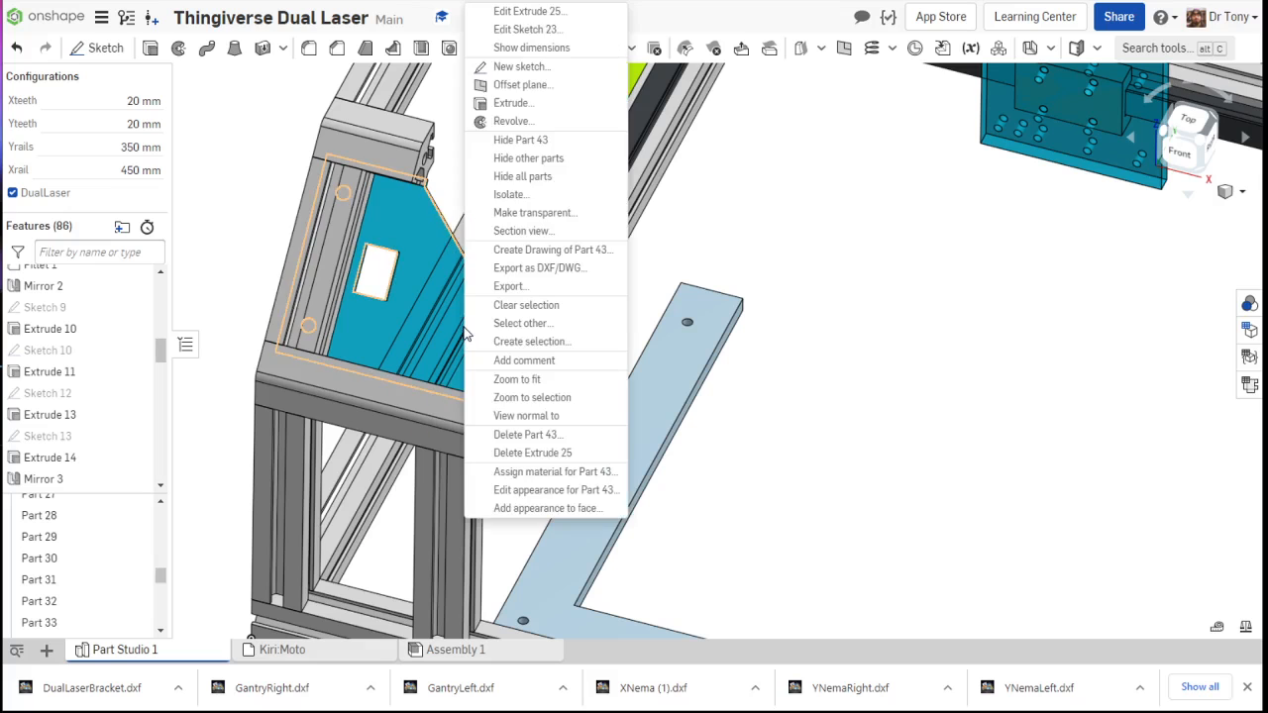
{"action": "left_click", "coordinate": [527, 273]}
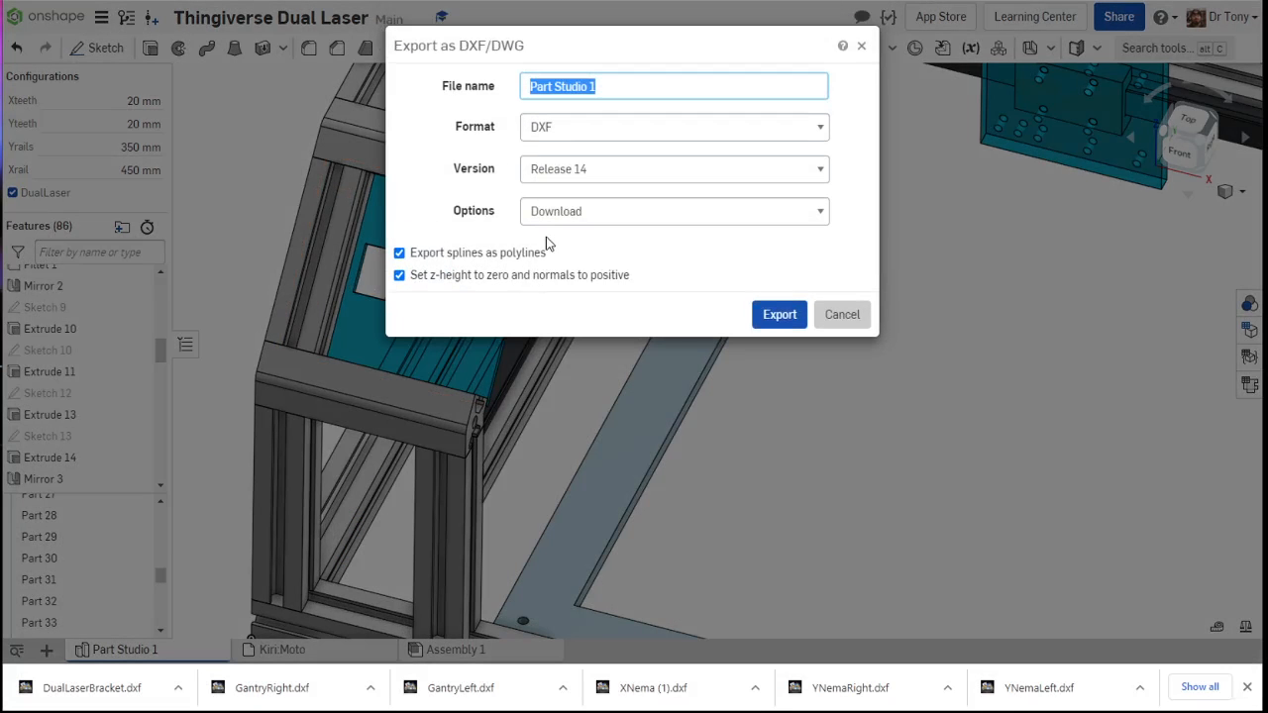
{"action": "type", "text": "Laser"}
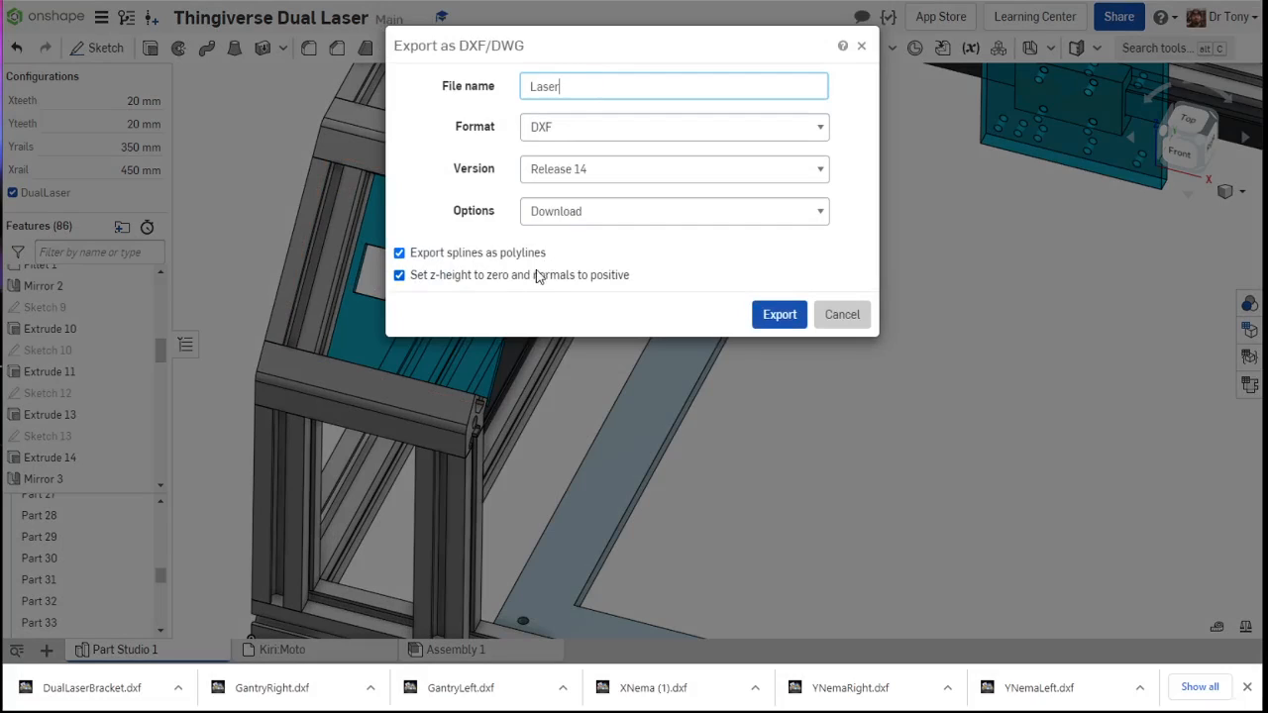
{"action": "type", "text": "Switch"}
{"action": "left_click", "coordinate": [753, 314]}
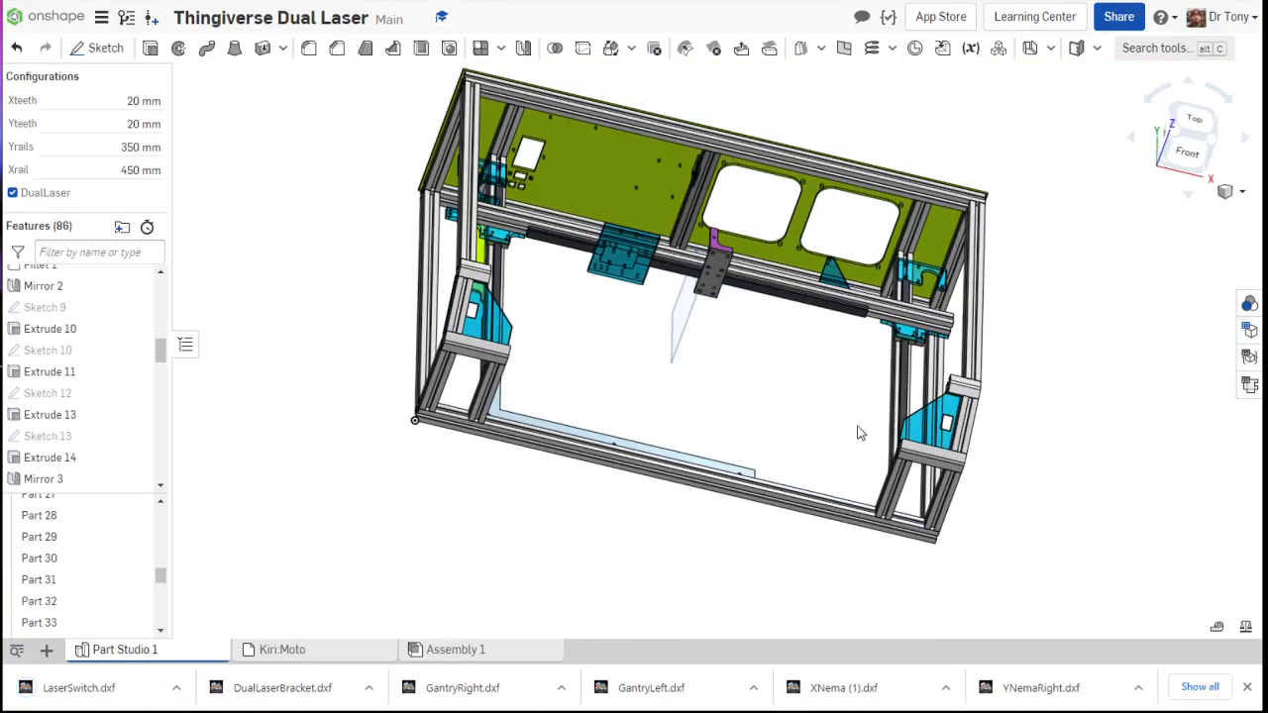
Step: Export the face of the mirrored front-right corner panel as a Release 14 DXF download named RightSideFiler
{"action": "scroll", "coordinate": [860, 433], "scroll_direction": "up", "scroll_amount": 5}
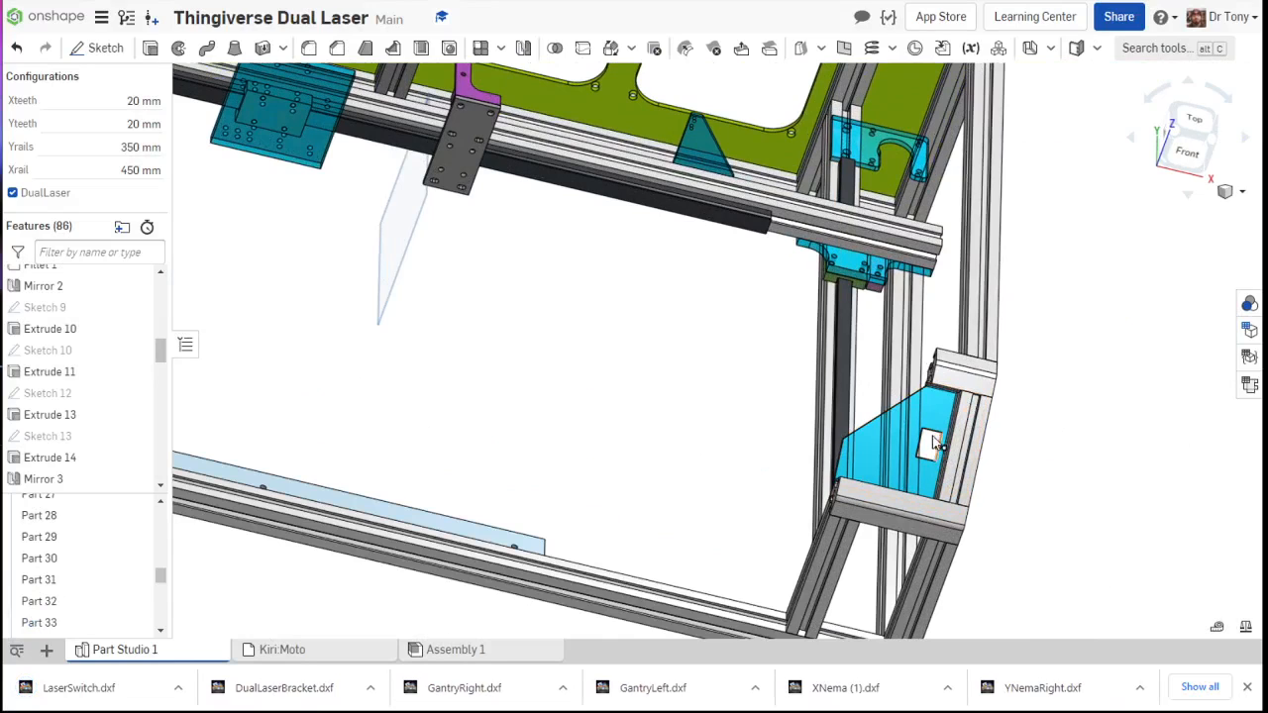
{"action": "scroll", "coordinate": [934, 442], "scroll_direction": "up", "scroll_amount": 2}
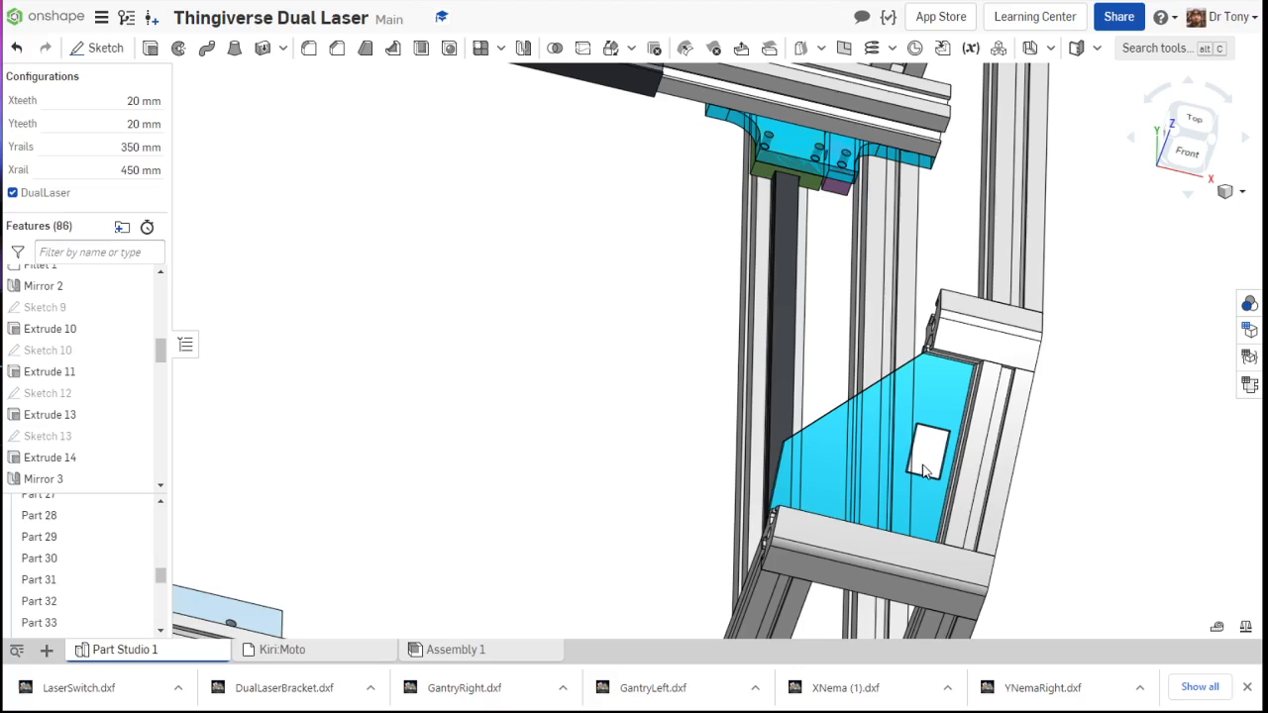
{"action": "scroll", "coordinate": [927, 453], "scroll_direction": "down", "scroll_amount": 3}
{"action": "right_click", "coordinate": [881, 447]}
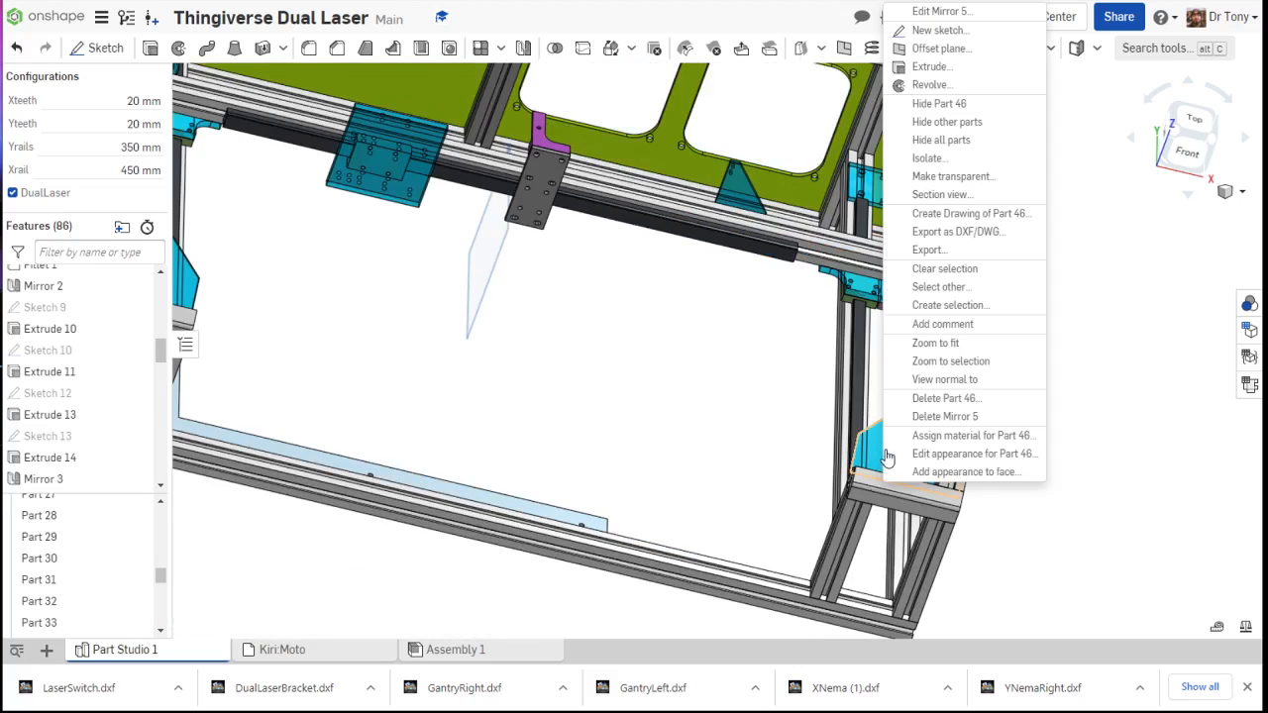
{"action": "left_click", "coordinate": [967, 235]}
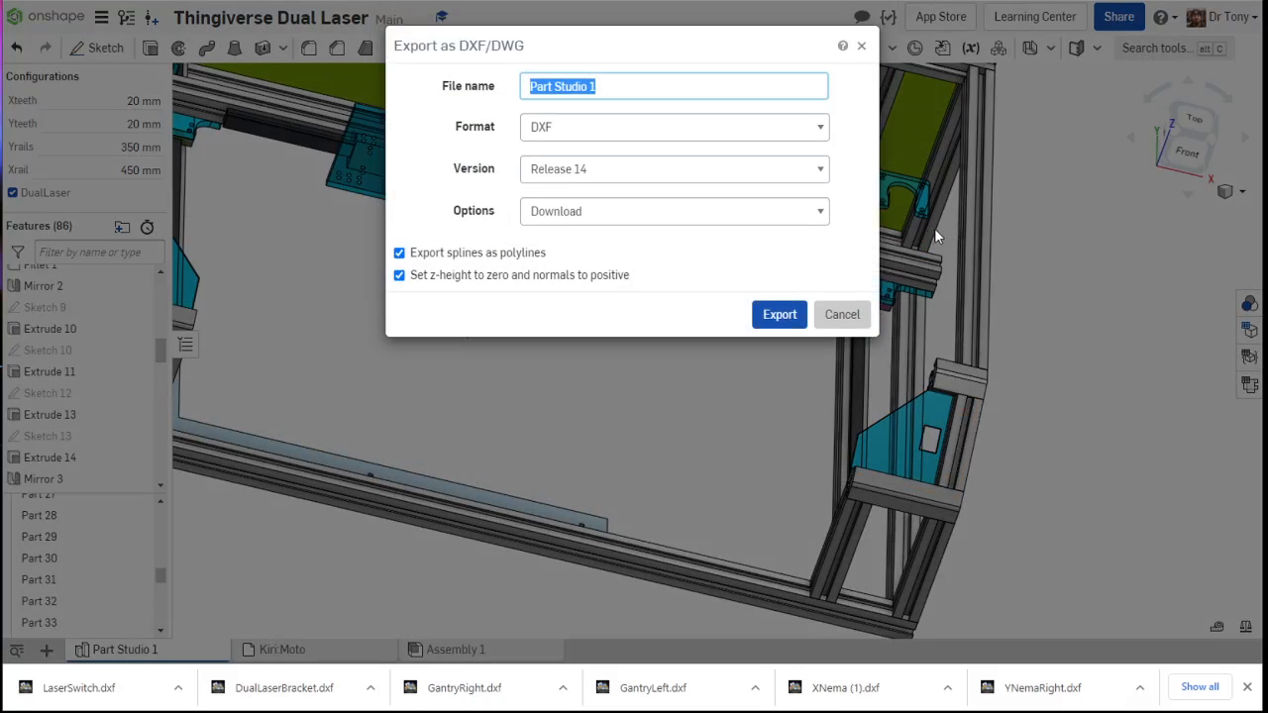
{"action": "type", "text": "RightSide"}
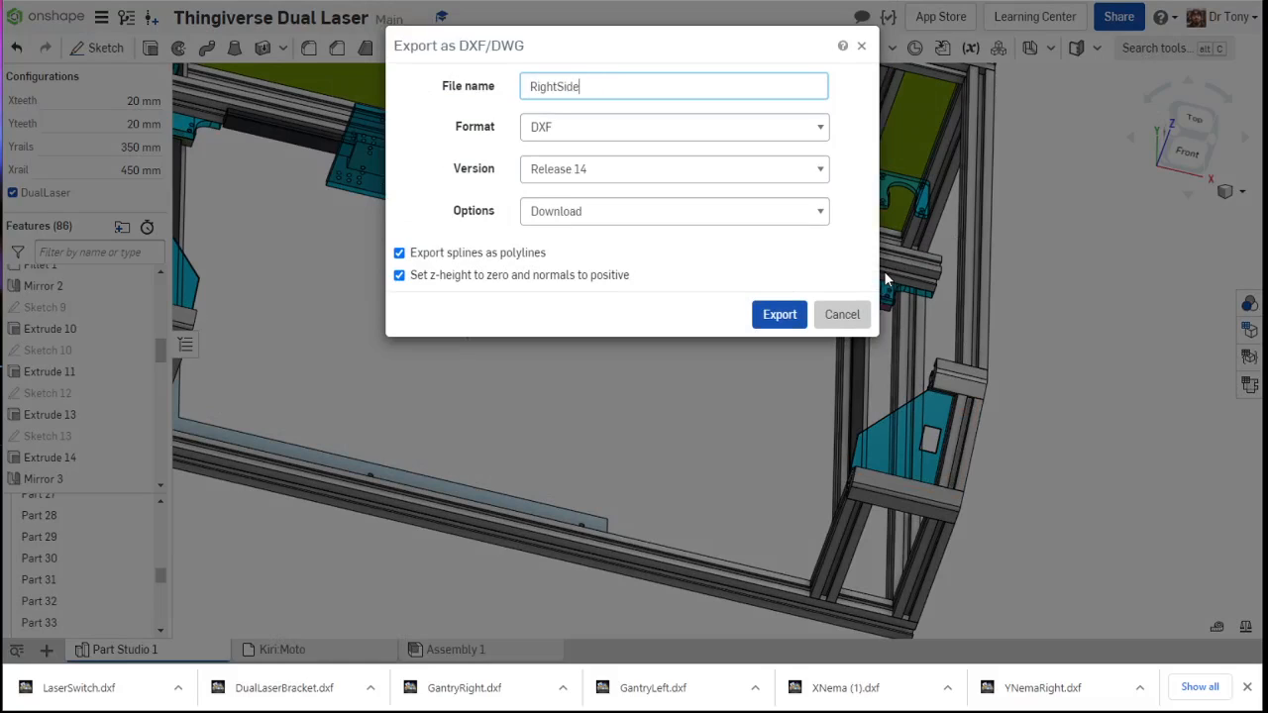
{"action": "type", "text": "Filer"}
{"action": "left_click", "coordinate": [780, 314]}
Step: Export the face of the small end-stop plate on the middle rear upright as a Release 14 DXF named YEndStop
{"action": "scroll", "coordinate": [780, 370], "scroll_direction": "down", "scroll_amount": 5}
{"action": "right_click_drag", "start_coordinate": [640, 377], "coordinate": [654, 273]}
{"action": "scroll", "coordinate": [661, 161], "scroll_direction": "up", "scroll_amount": 5}
{"action": "scroll", "coordinate": [585, 248], "scroll_direction": "up", "scroll_amount": 5}
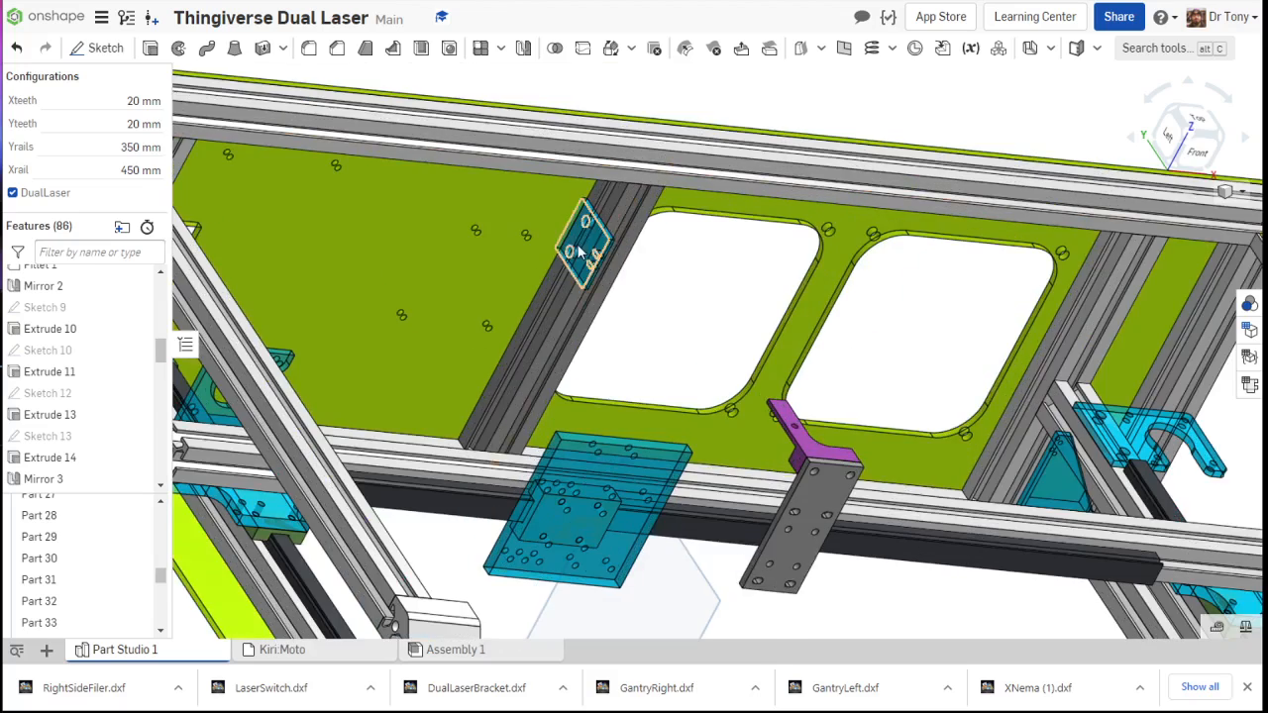
{"action": "right_click", "coordinate": [601, 241]}
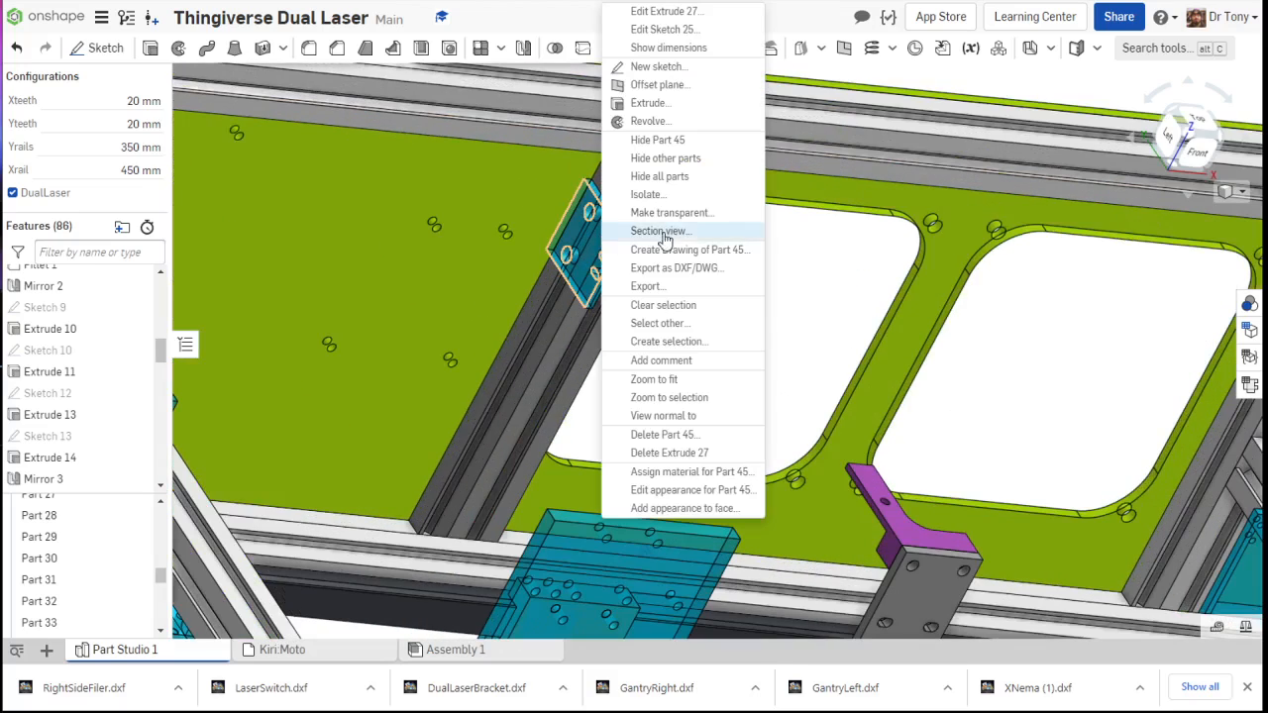
{"action": "left_click", "coordinate": [711, 275]}
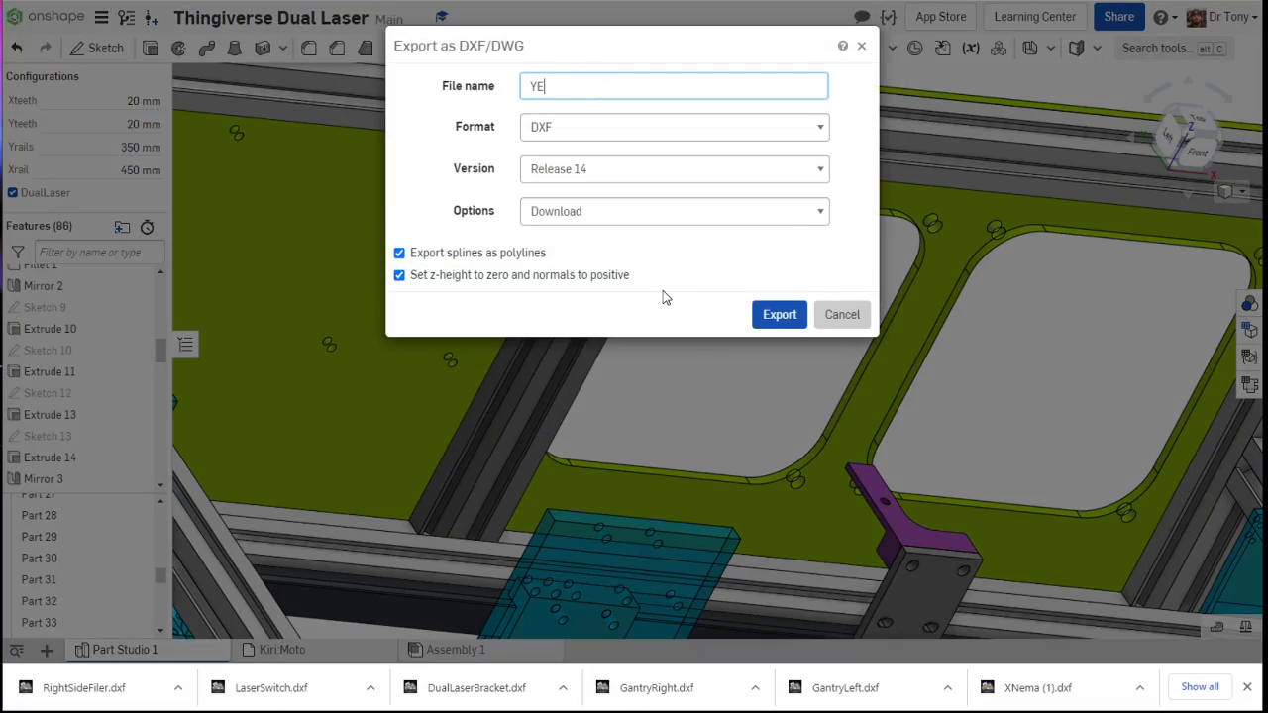
{"action": "type", "text": "ndStr"}
{"action": "left_click", "coordinate": [761, 314]}
Step: Export the face of the angled end-stop plate behind the right part of the X rail as a Release 14 DXF named XaxisEdStop
{"action": "key", "text": "f"}
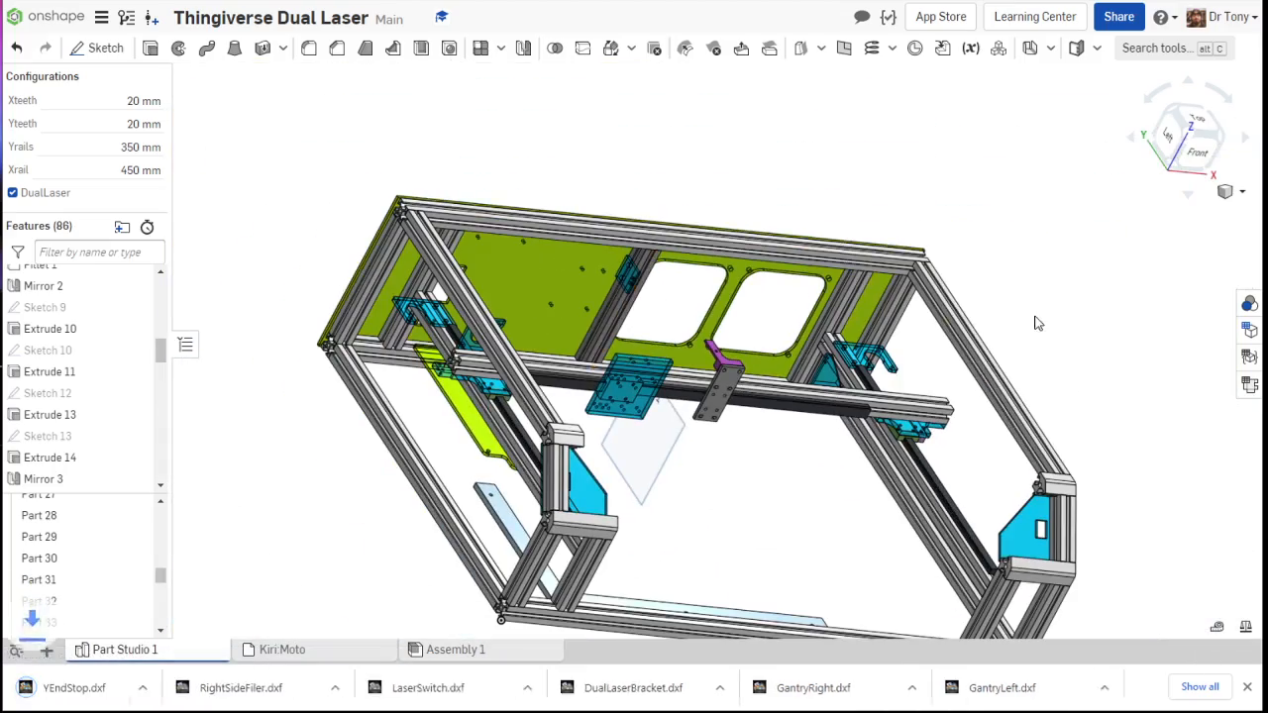
{"action": "right_click_drag", "start_coordinate": [1023, 395], "coordinate": [942, 406]}
{"action": "scroll", "coordinate": [785, 320], "scroll_direction": "up", "scroll_amount": 4}
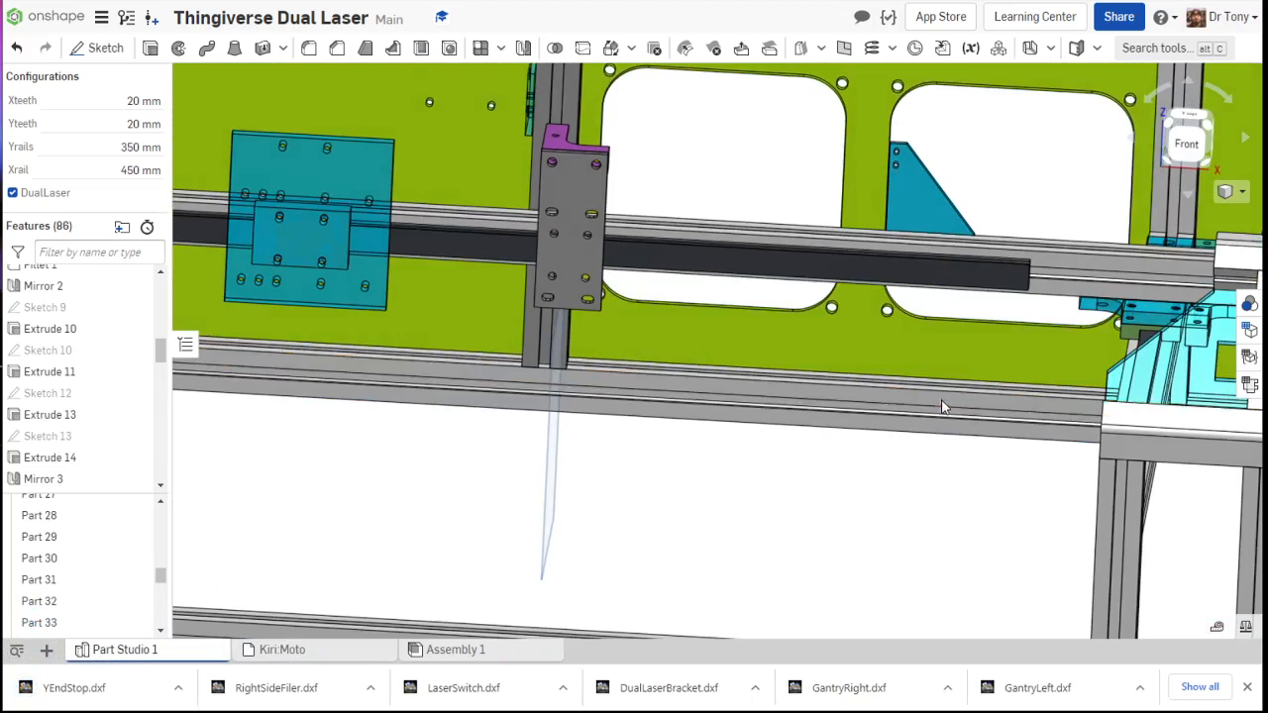
{"action": "scroll", "coordinate": [918, 175], "scroll_direction": "up", "scroll_amount": 3}
{"action": "scroll", "coordinate": [903, 179], "scroll_direction": "down", "scroll_amount": 4}
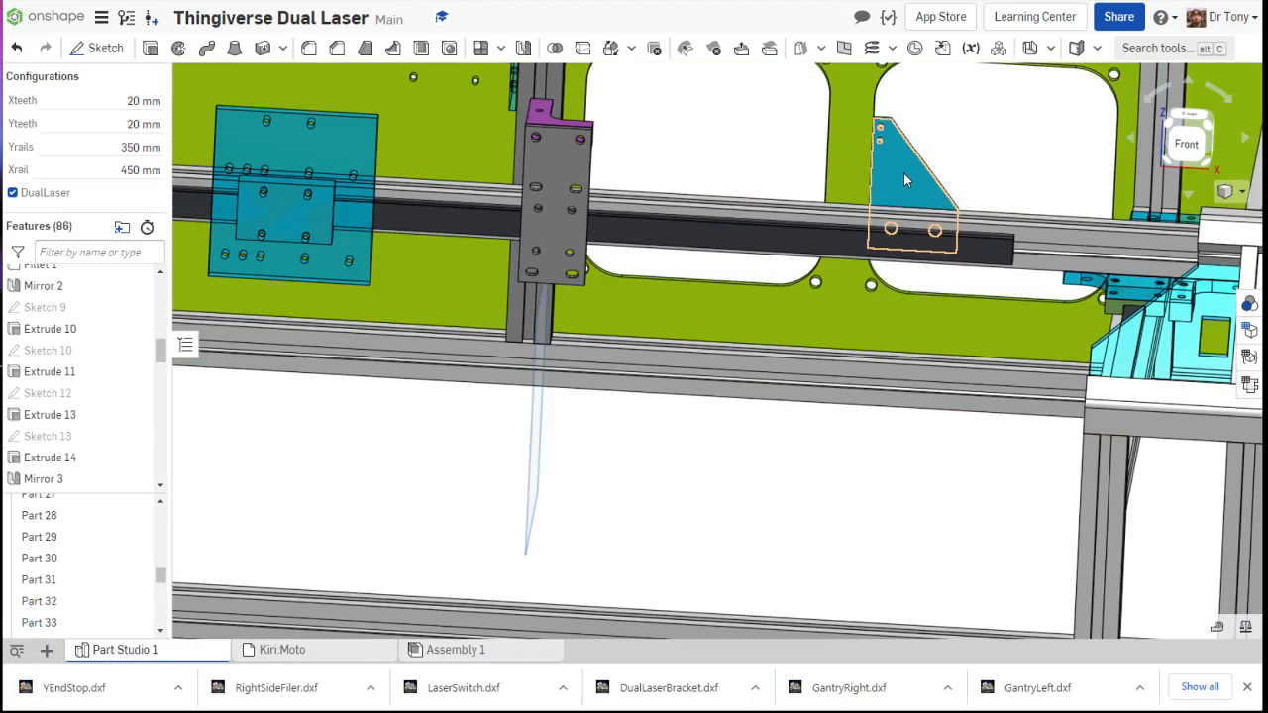
{"action": "right_click", "coordinate": [903, 176]}
{"action": "left_click", "coordinate": [978, 268]}
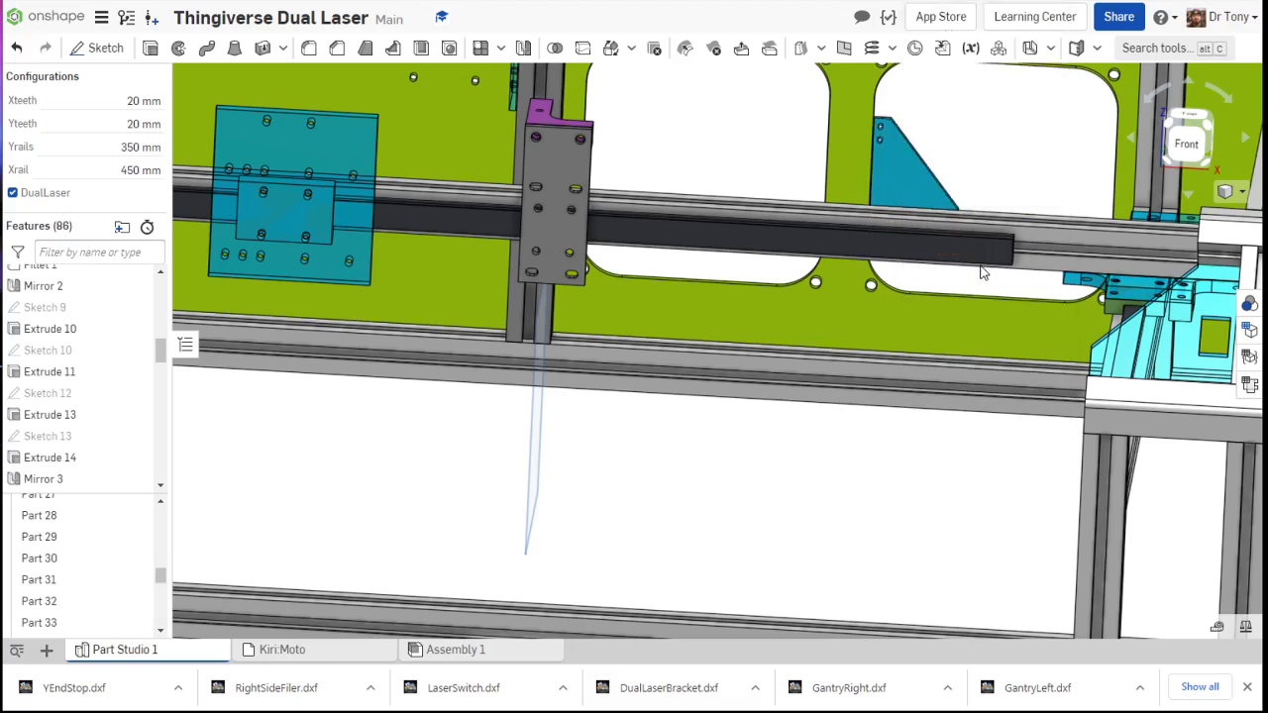
{"action": "type", "text": "XaxisEd"}
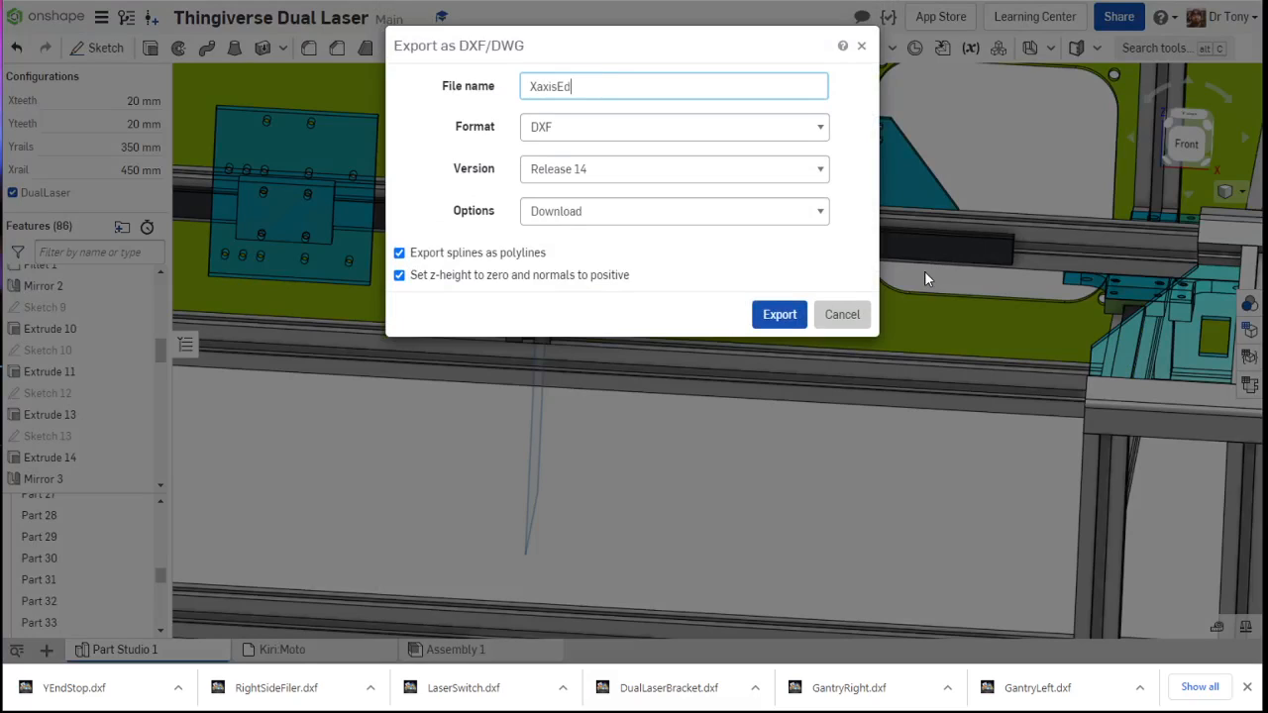
{"action": "type", "text": "Stop"}
{"action": "left_click", "coordinate": [788, 317]}
Step: Export the underside face of the long green plate on the left side rail as a Release 14 DXF named PSMount
{"action": "scroll", "coordinate": [775, 346], "scroll_direction": "down", "scroll_amount": 5}
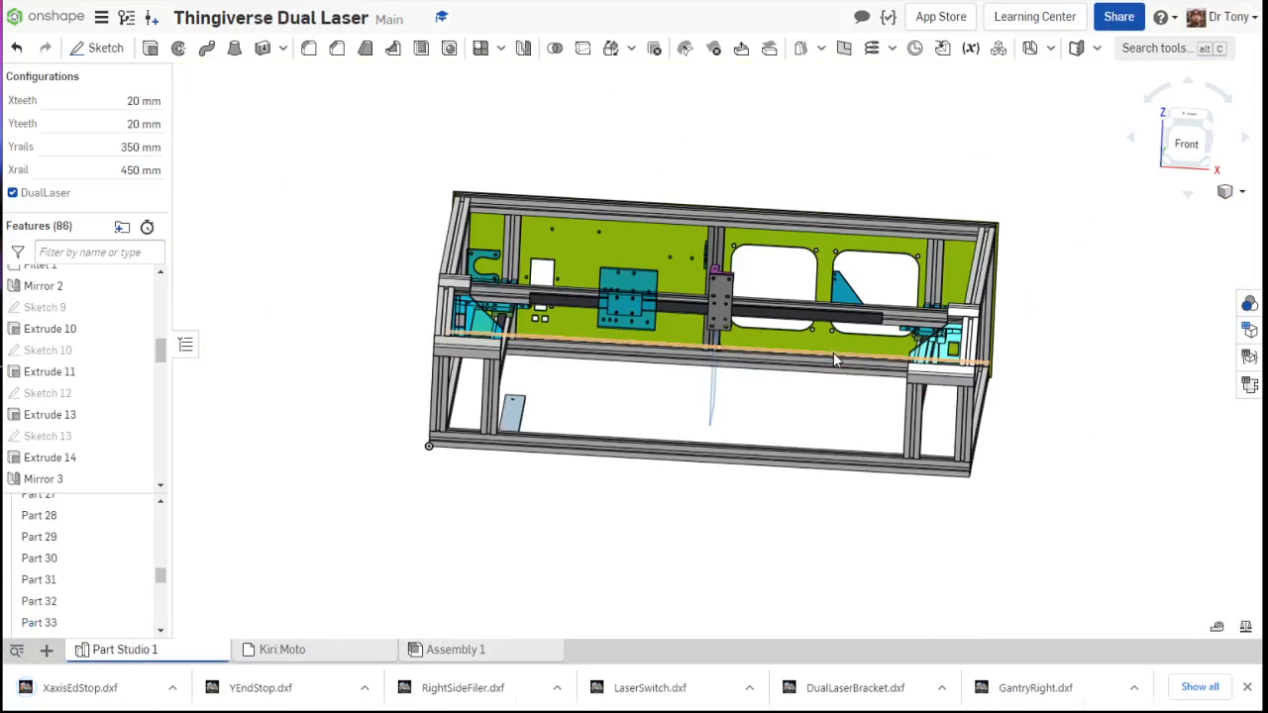
{"action": "right_click_drag", "start_coordinate": [660, 419], "coordinate": [641, 452]}
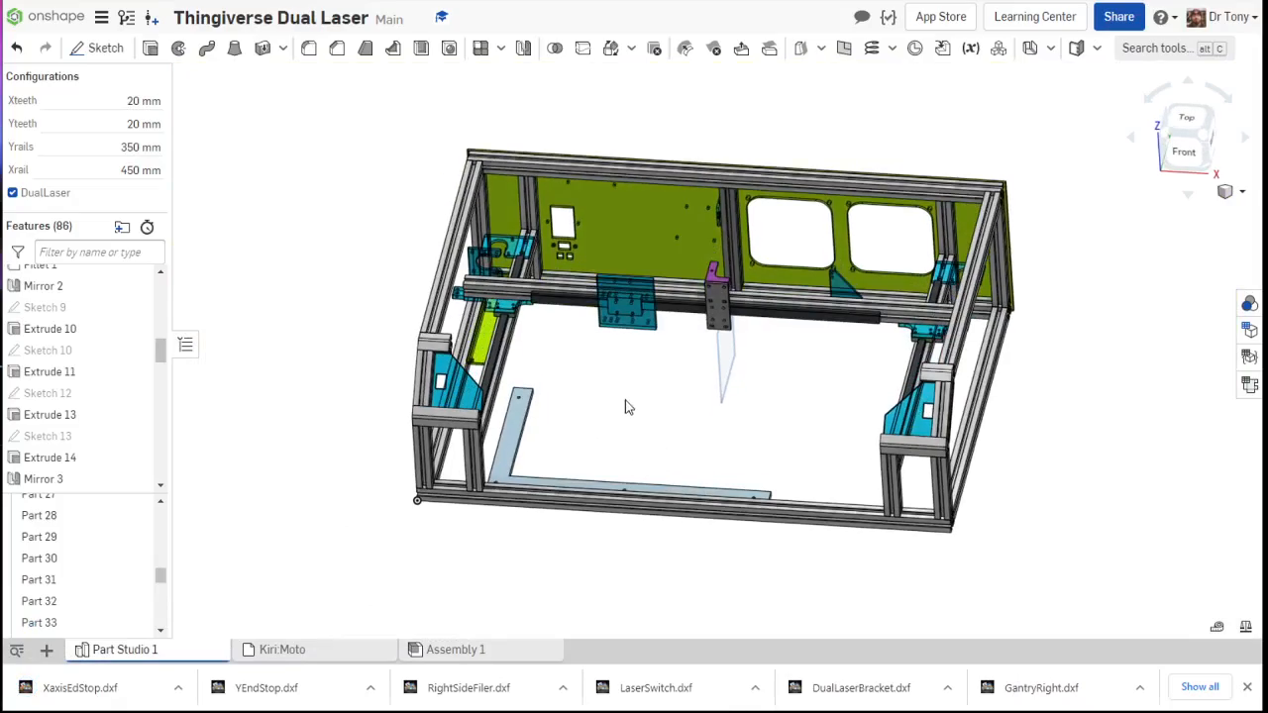
{"action": "scroll", "coordinate": [625, 401], "scroll_direction": "down", "scroll_amount": 2}
{"action": "scroll", "coordinate": [476, 399], "scroll_direction": "up", "scroll_amount": 3}
{"action": "right_click_drag", "start_coordinate": [502, 397], "coordinate": [505, 256]}
{"action": "scroll", "coordinate": [581, 521], "scroll_direction": "down", "scroll_amount": 3}
{"action": "scroll", "coordinate": [454, 245], "scroll_direction": "up", "scroll_amount": 5}
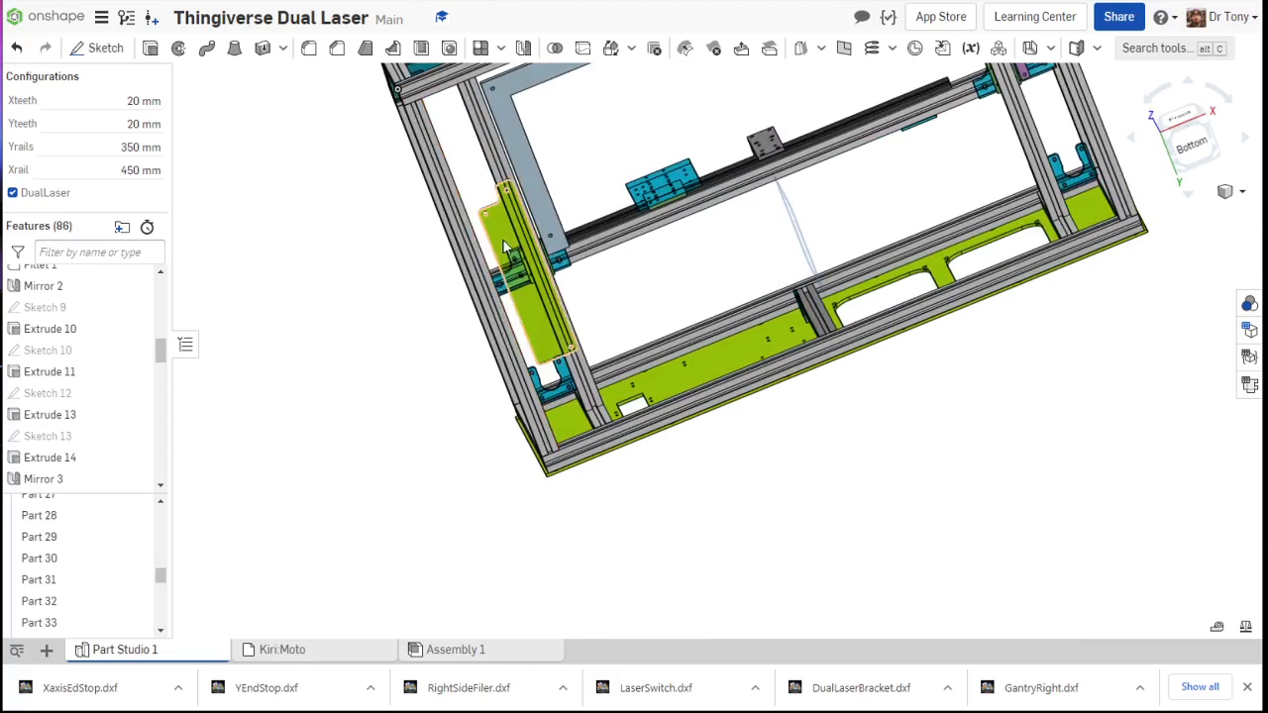
{"action": "scroll", "coordinate": [505, 256], "scroll_direction": "up", "scroll_amount": 5}
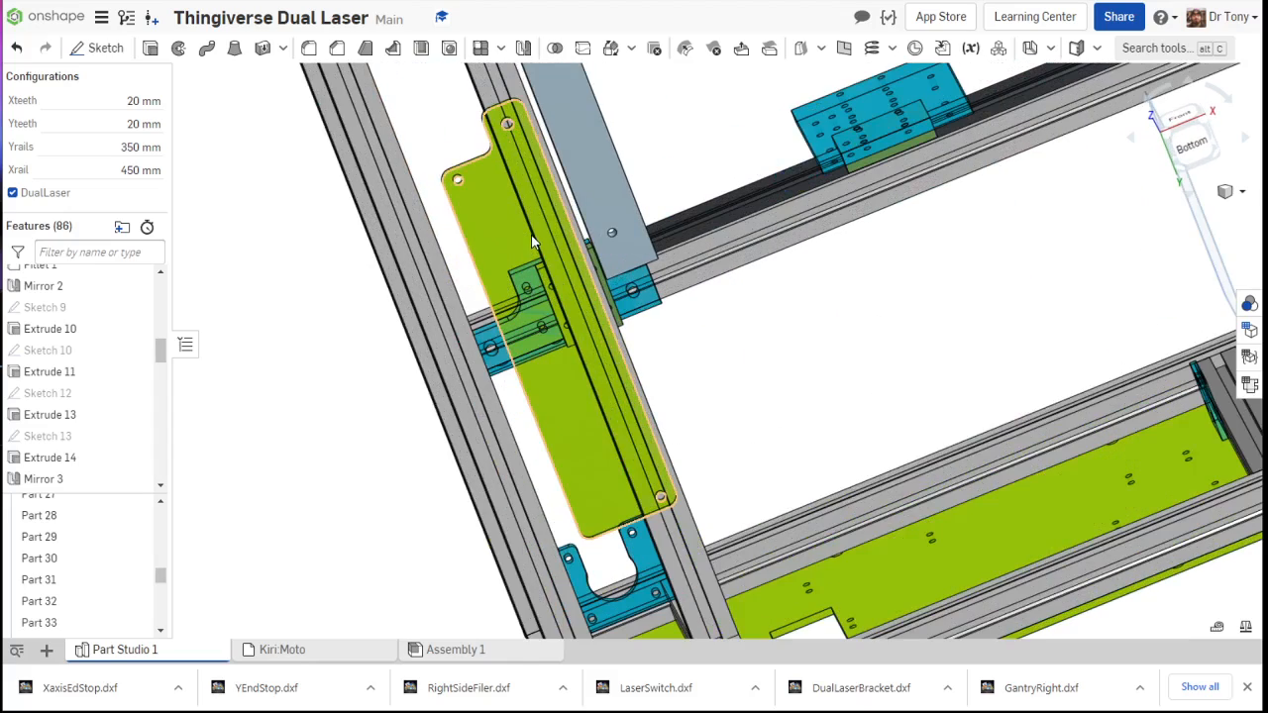
{"action": "right_click", "coordinate": [532, 241]}
{"action": "left_click", "coordinate": [607, 266]}
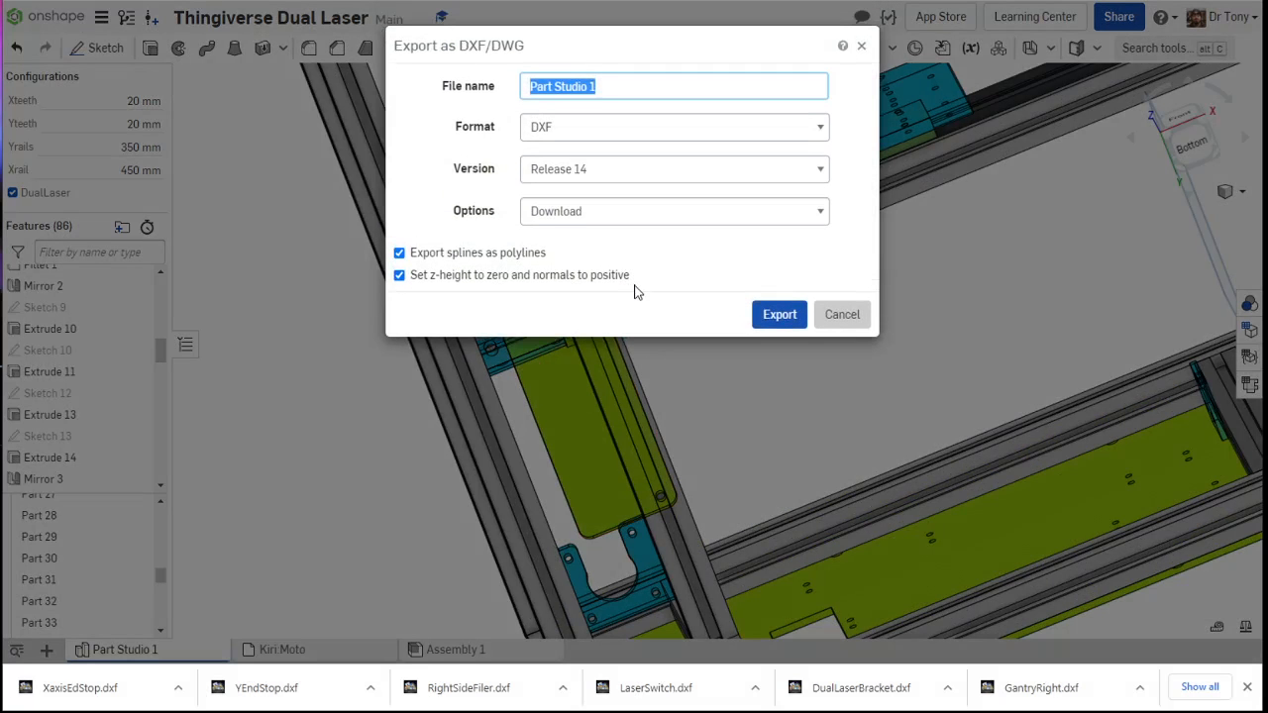
{"action": "type", "text": "PSMount"}
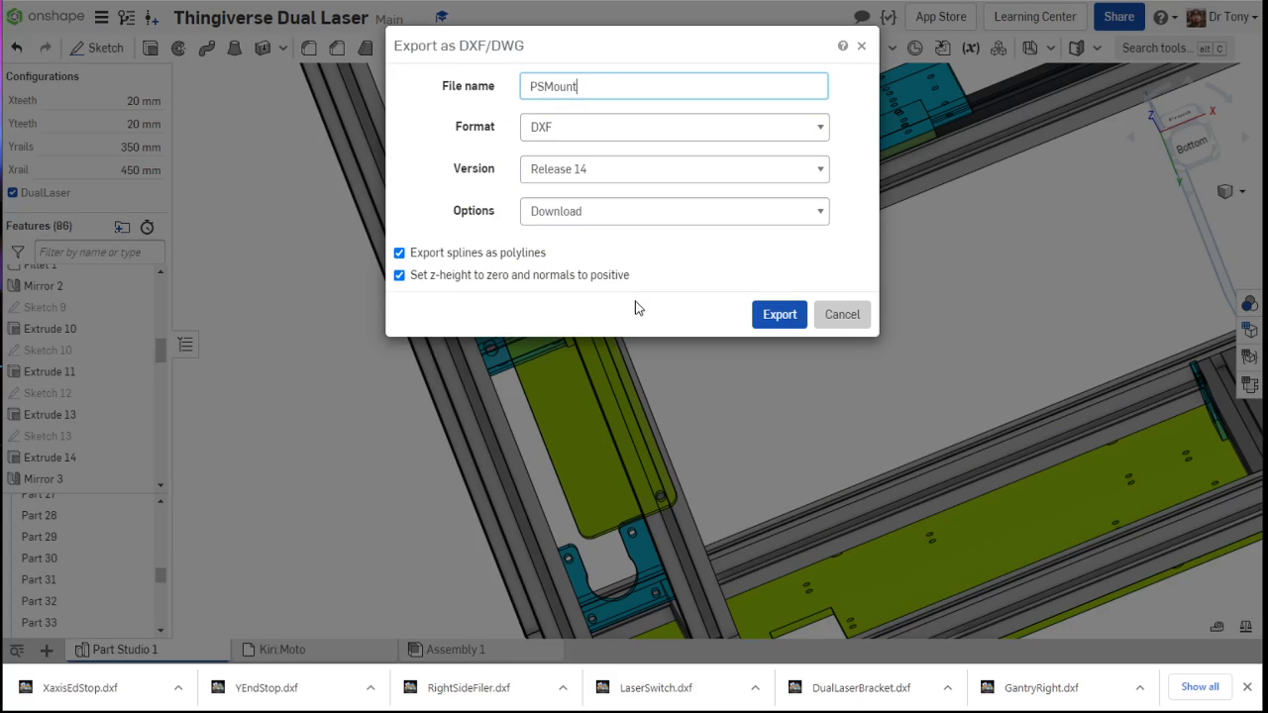
{"action": "left_click", "coordinate": [785, 312]}
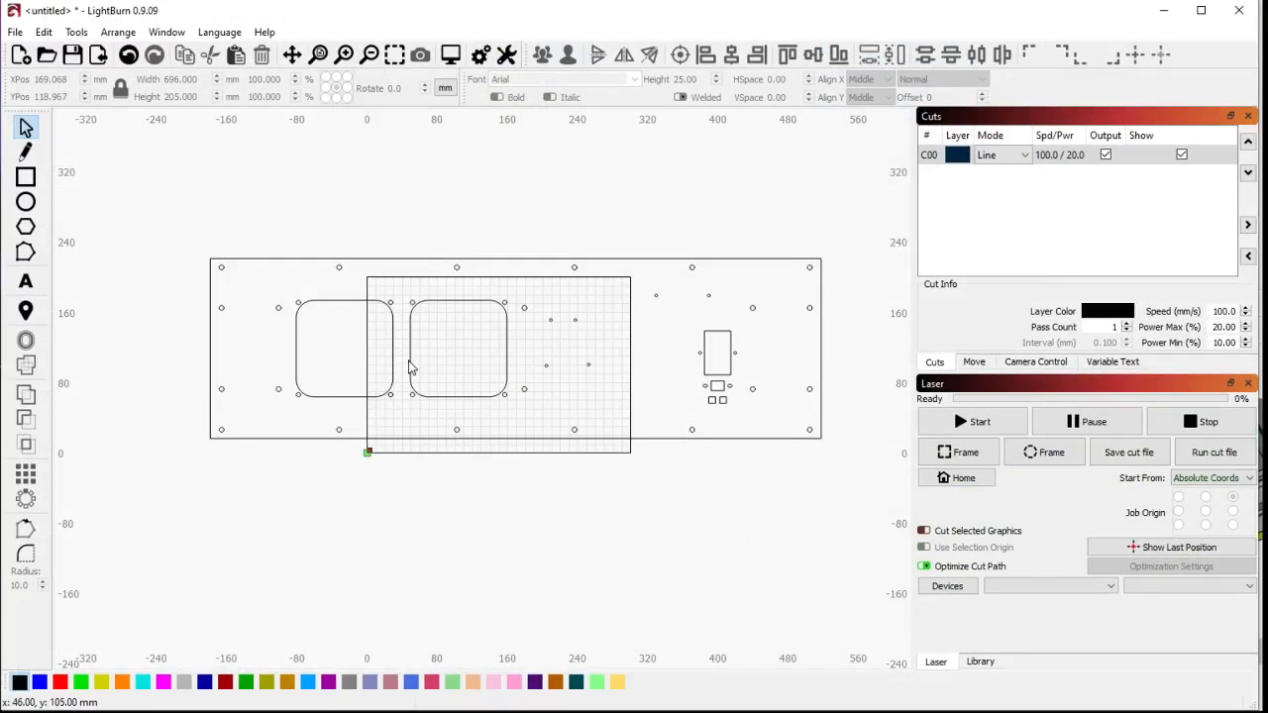
Step: Import the GantryRight and GantryLeft DXF files from the Downloads folder into LightBurn, placing them above the rear panel outline
{"action": "scroll", "coordinate": [404, 230], "scroll_direction": "up", "scroll_amount": 1}
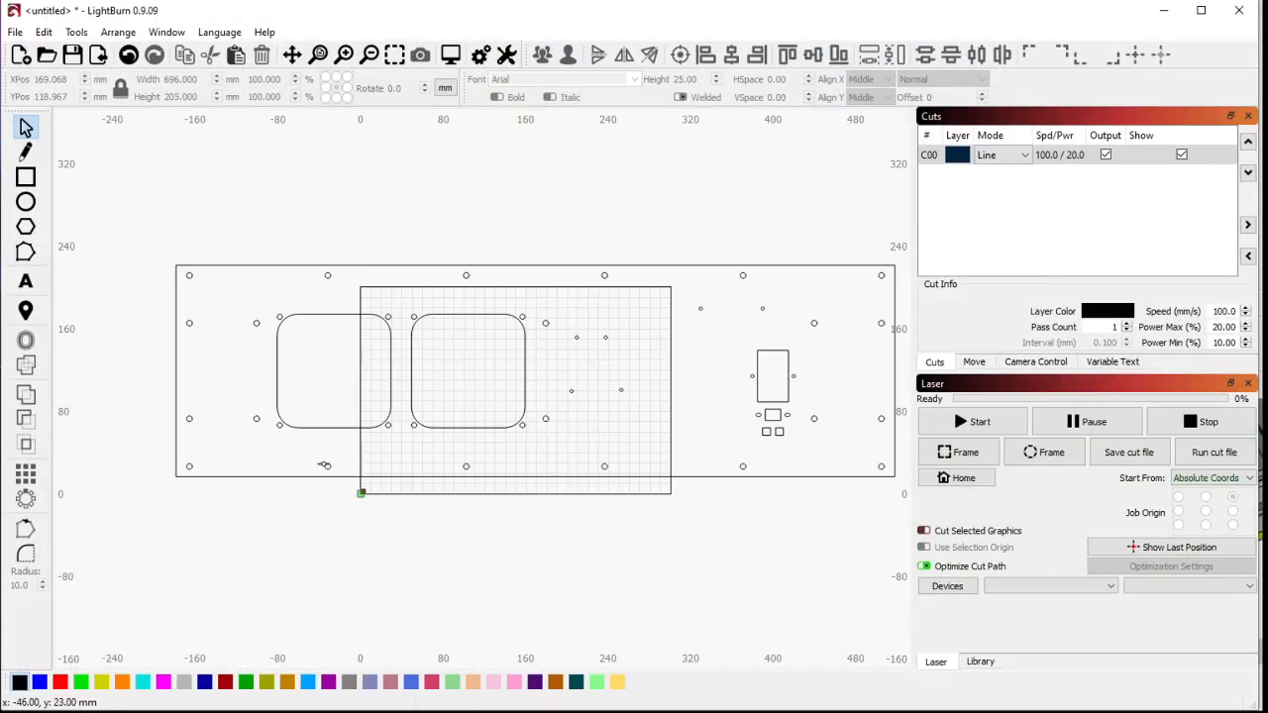
{"action": "scroll", "coordinate": [308, 380], "scroll_direction": "down", "scroll_amount": 1}
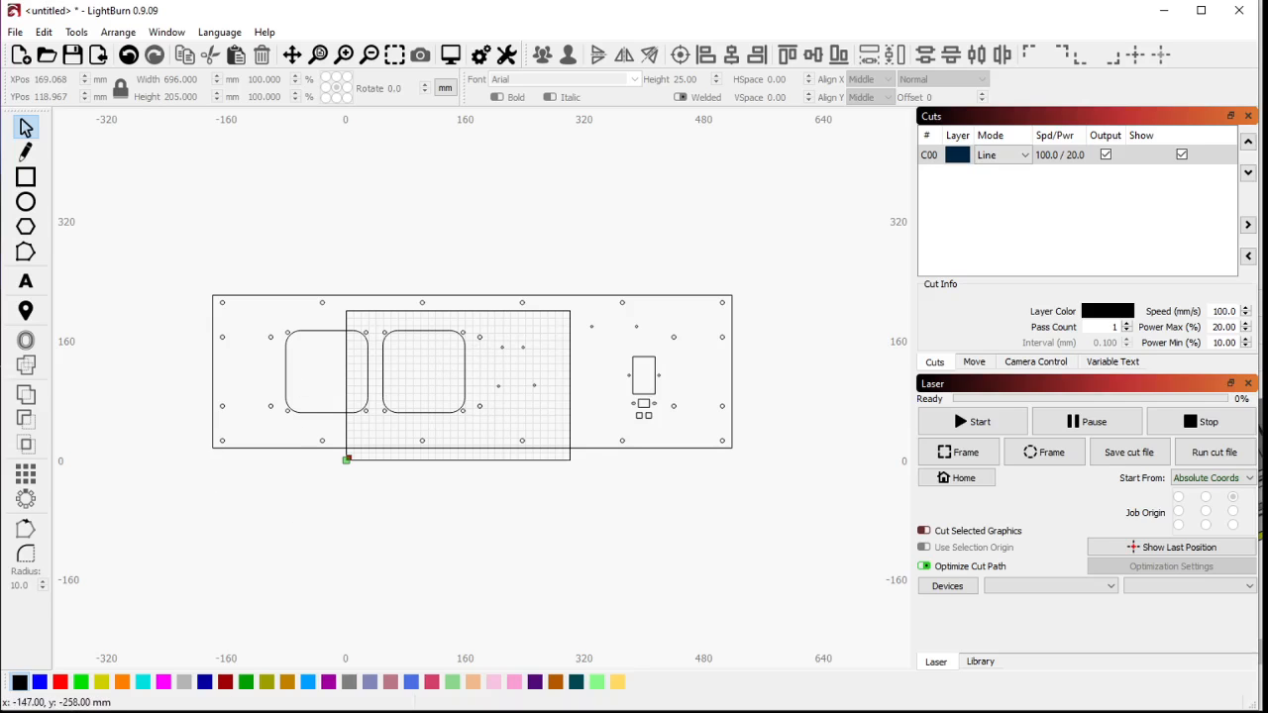
{"action": "key", "text": "alt+Tab"}
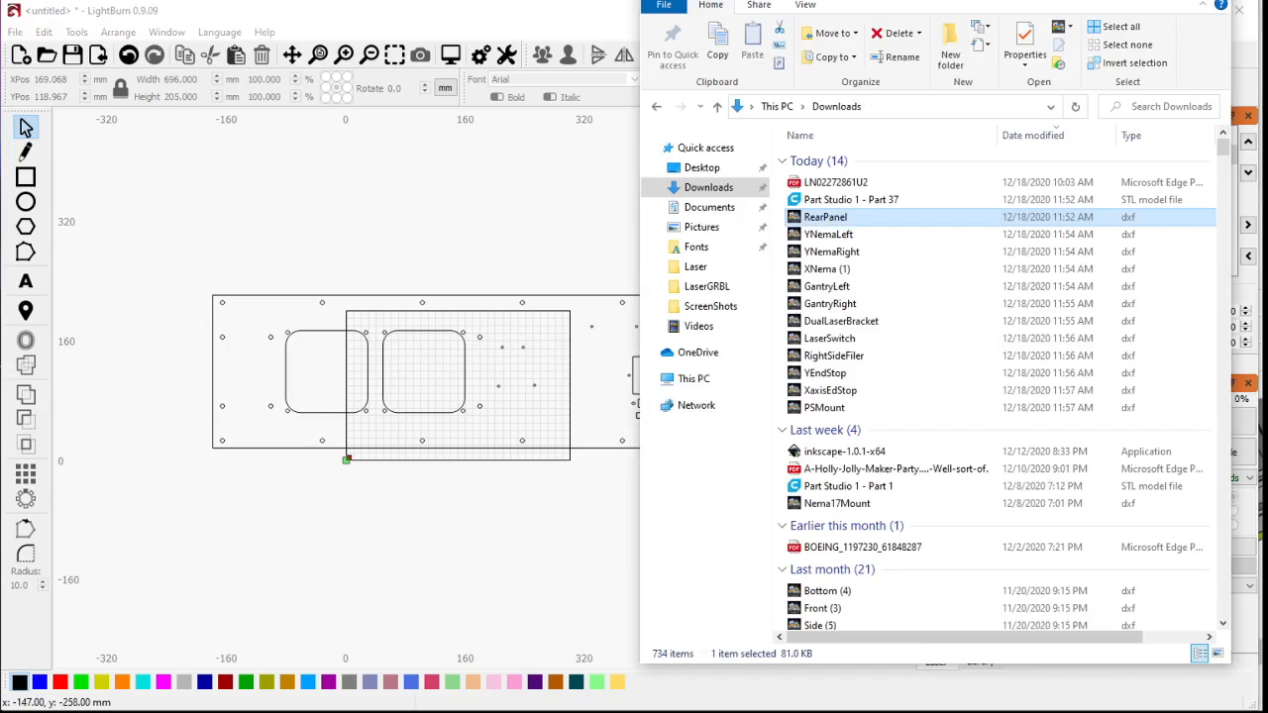
{"action": "scroll", "coordinate": [302, 371], "scroll_direction": "up", "scroll_amount": 2}
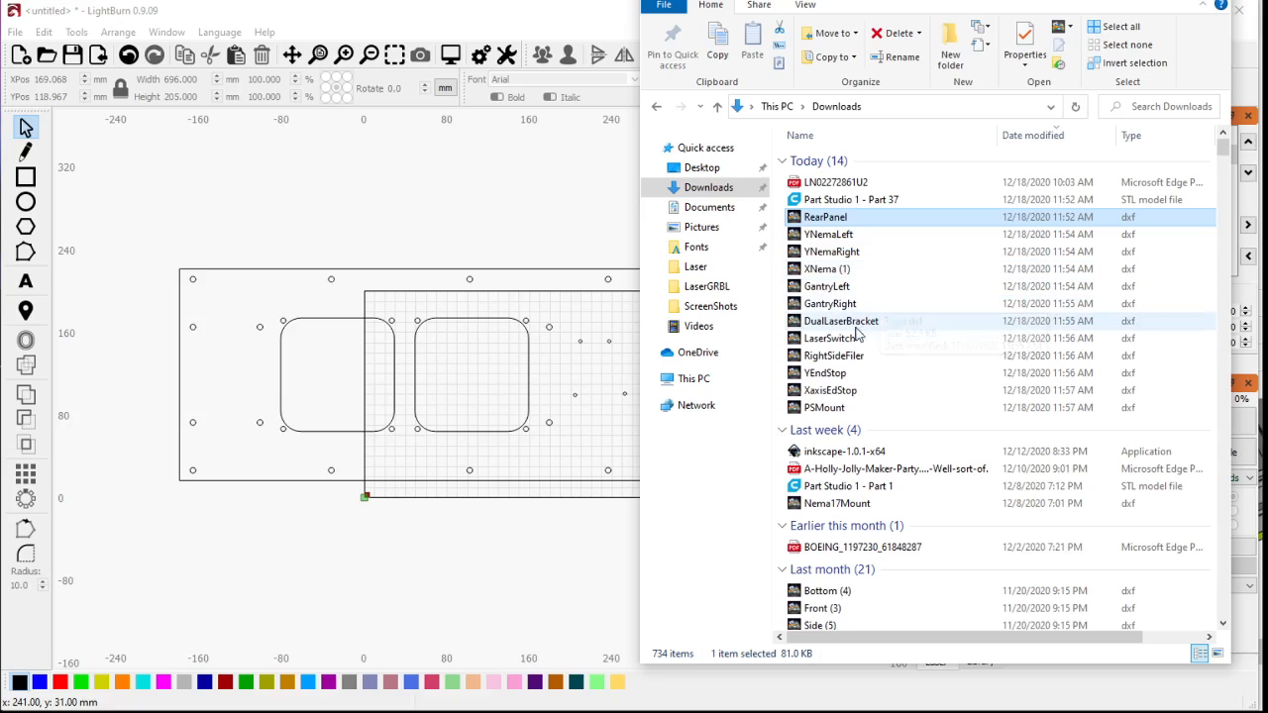
{"action": "left_click_drag", "start_coordinate": [837, 303], "coordinate": [313, 210]}
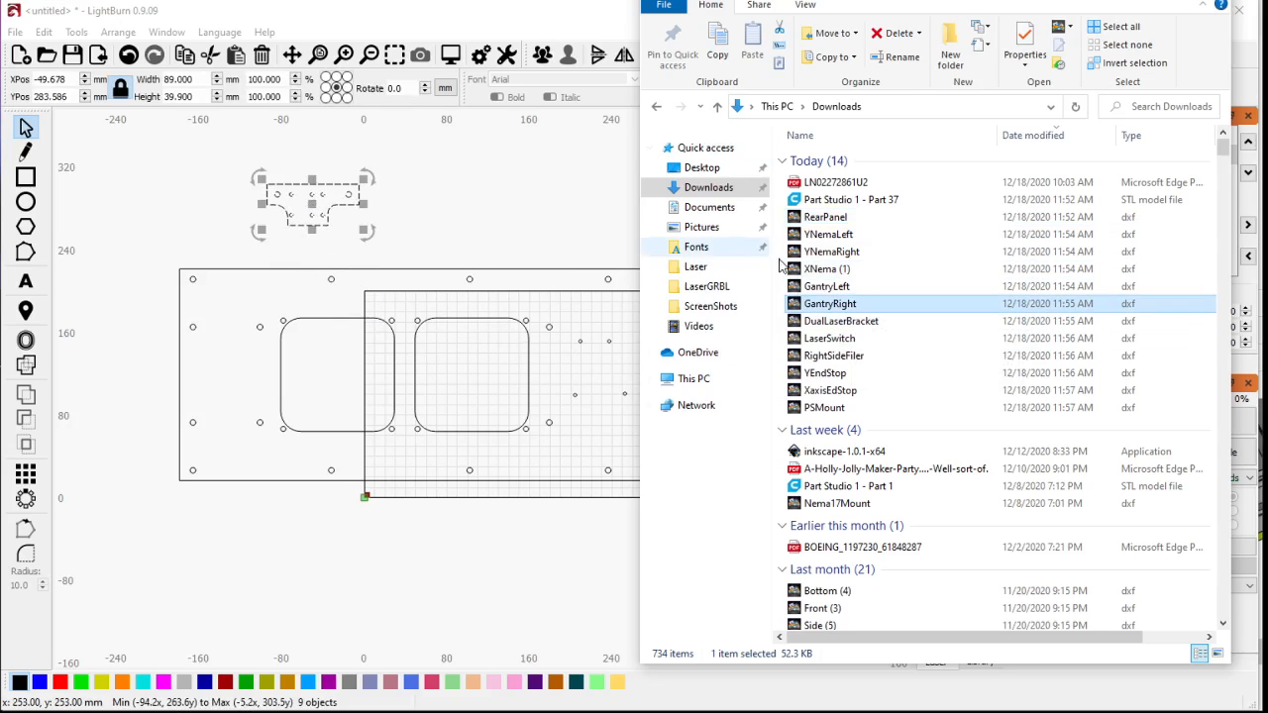
{"action": "left_click_drag", "start_coordinate": [827, 287], "coordinate": [490, 210]}
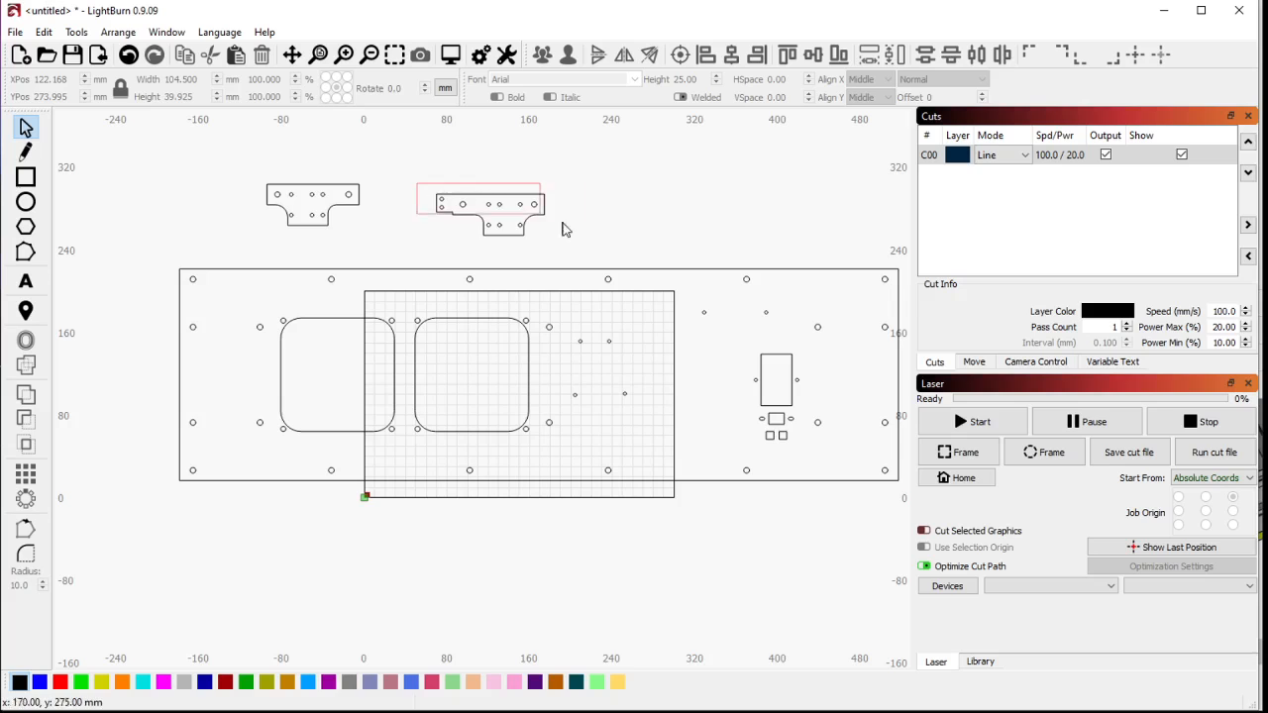
Step: Nest both gantry plates in the rear panel's right rounded cutout, GantryLeft at about X 103, Y 86 and GantryRight above it at about X 100, Y 135
{"action": "scroll", "coordinate": [470, 233], "scroll_direction": "up", "scroll_amount": 2}
{"action": "left_click_drag", "start_coordinate": [502, 211], "coordinate": [474, 486]}
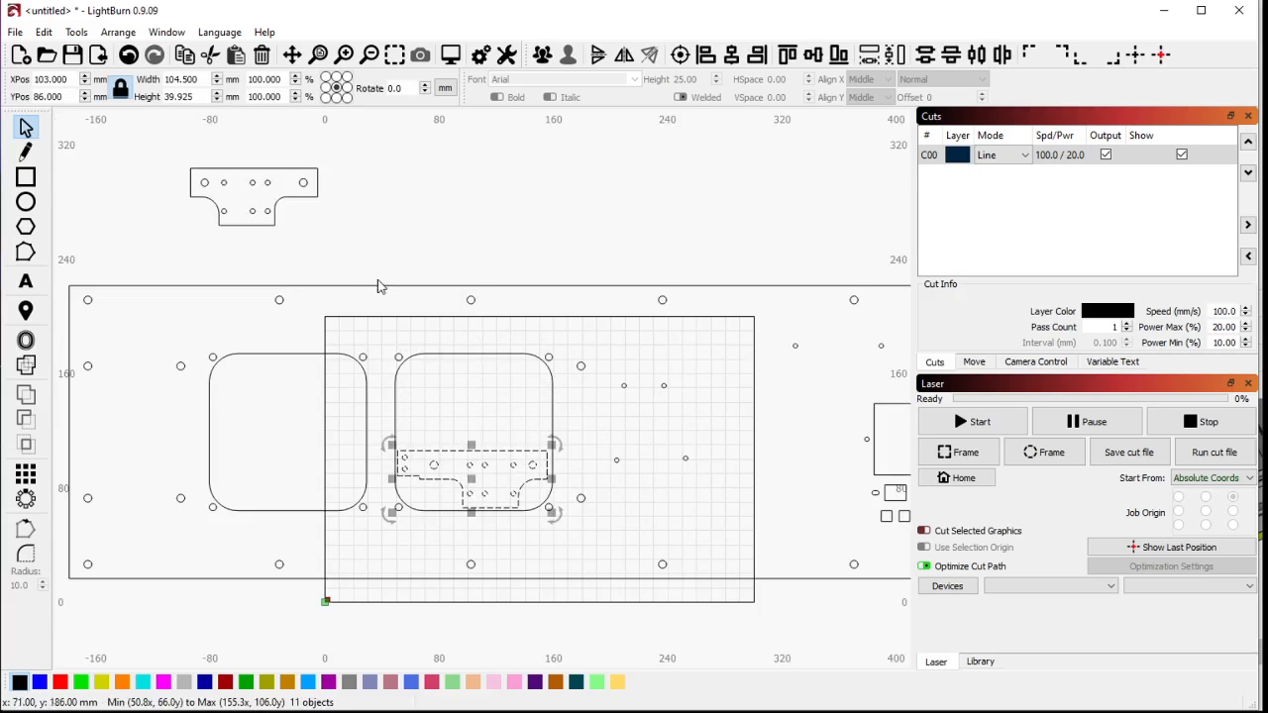
{"action": "left_click", "coordinate": [280, 224]}
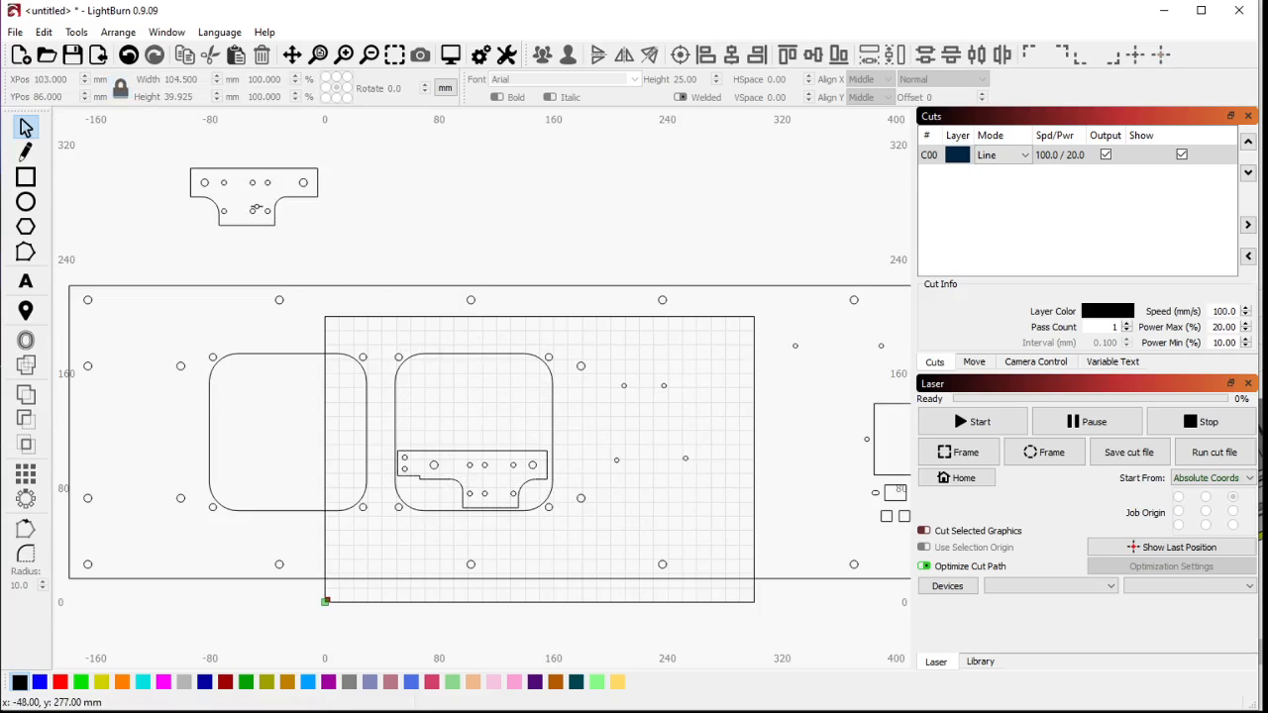
{"action": "left_click", "coordinate": [254, 210]}
{"action": "left_click_drag", "start_coordinate": [161, 137], "coordinate": [394, 247]}
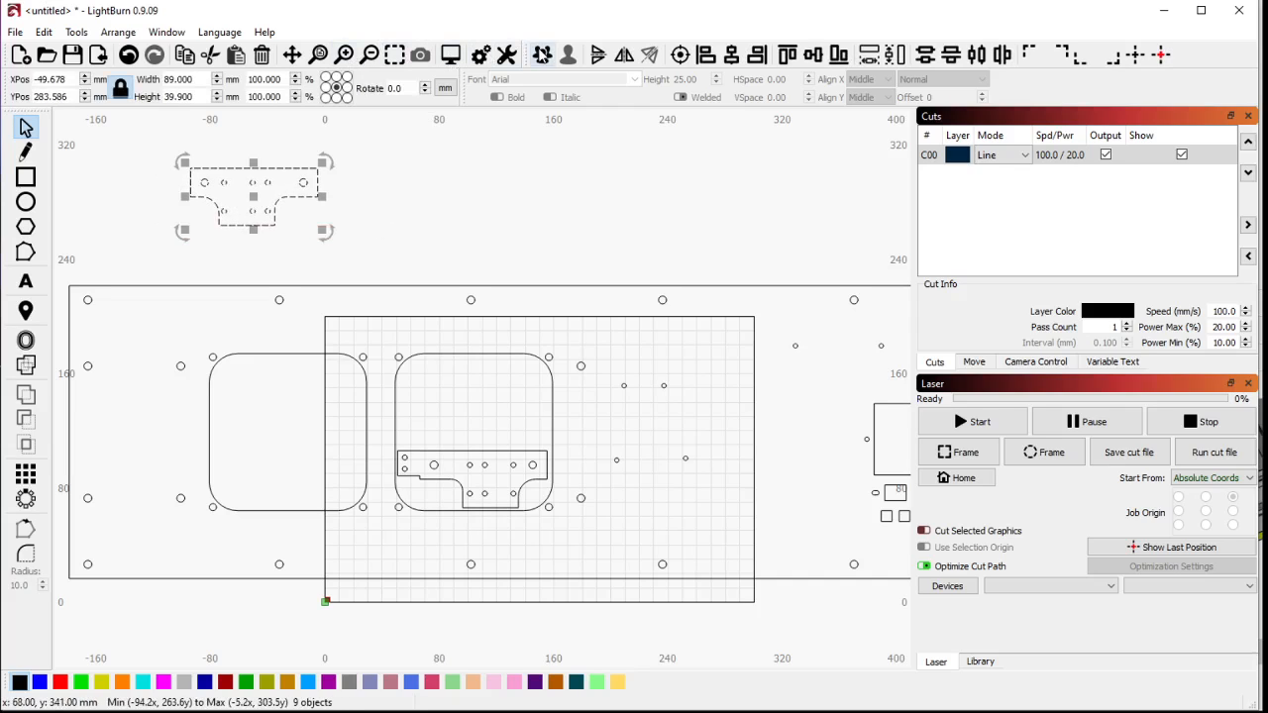
{"action": "left_click_drag", "start_coordinate": [263, 212], "coordinate": [470, 416]}
{"action": "left_click", "coordinate": [442, 260]}
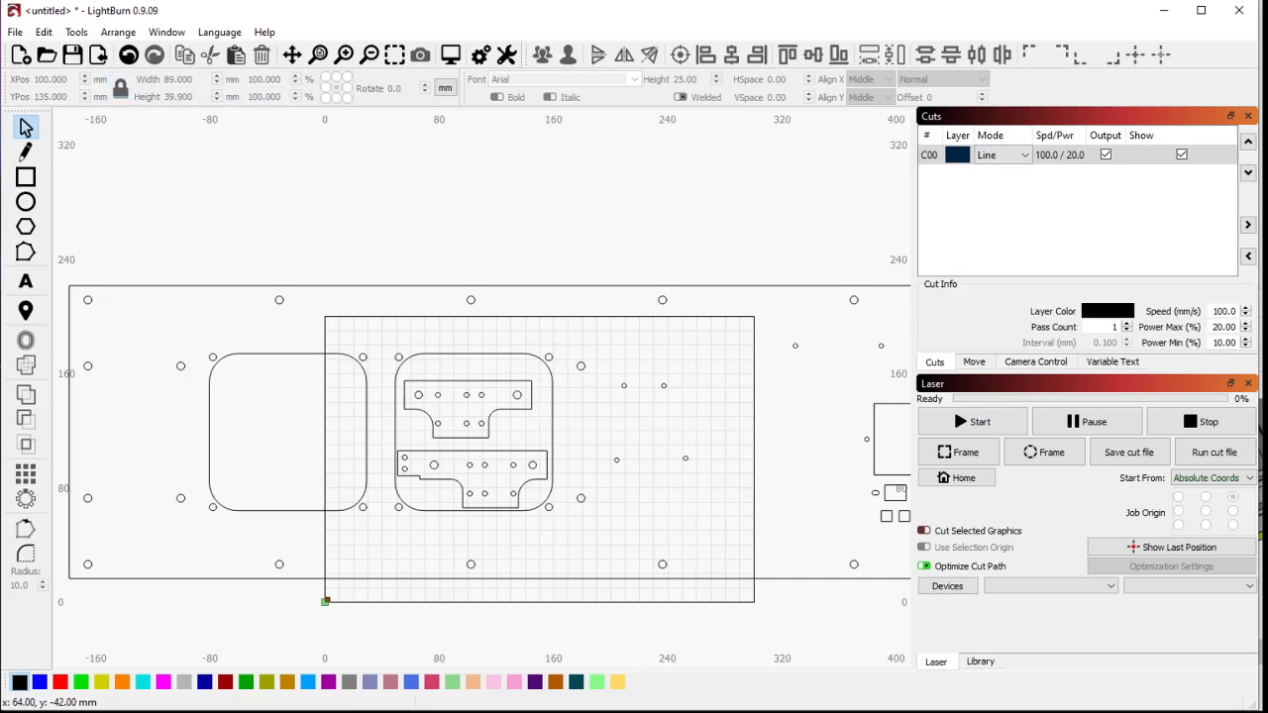
Step: Import the YNemaLeft and YNemaRight DXF files from the Downloads folder into the rear panel's left rounded cutout, one above the other
{"action": "left_click", "coordinate": [416, 712]}
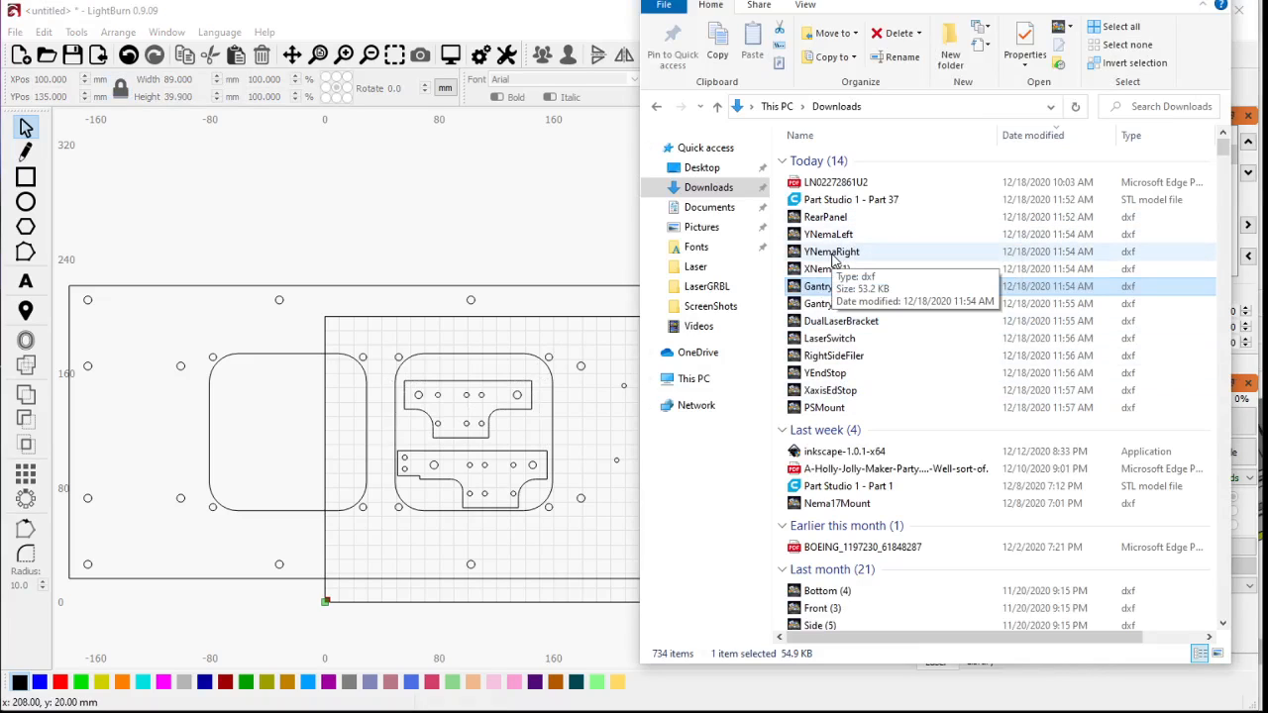
{"action": "mouse_move", "coordinate": [828, 234]}
{"action": "left_mouse_down"}
{"action": "mouse_move", "coordinate": [302, 441]}
{"action": "mouse_move", "coordinate": [267, 437]}
{"action": "mouse_move", "coordinate": [291, 400]}
{"action": "left_mouse_up"}
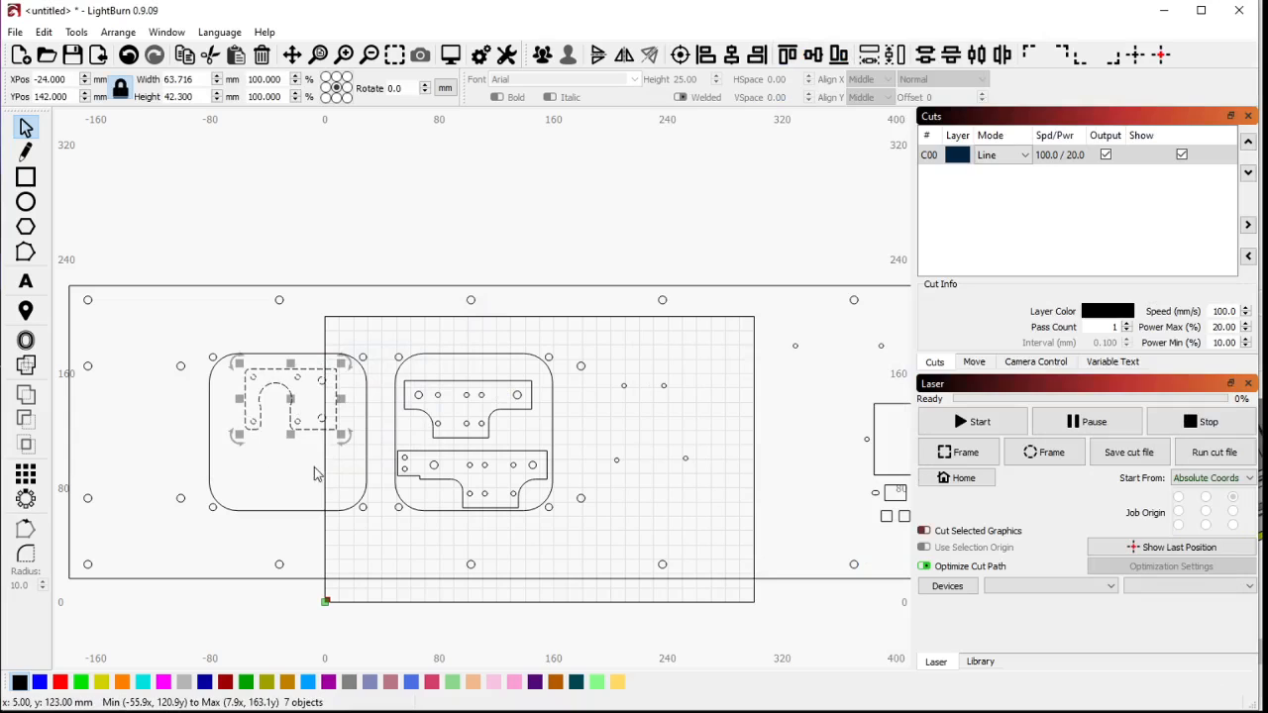
{"action": "key", "text": "alt+Tab"}
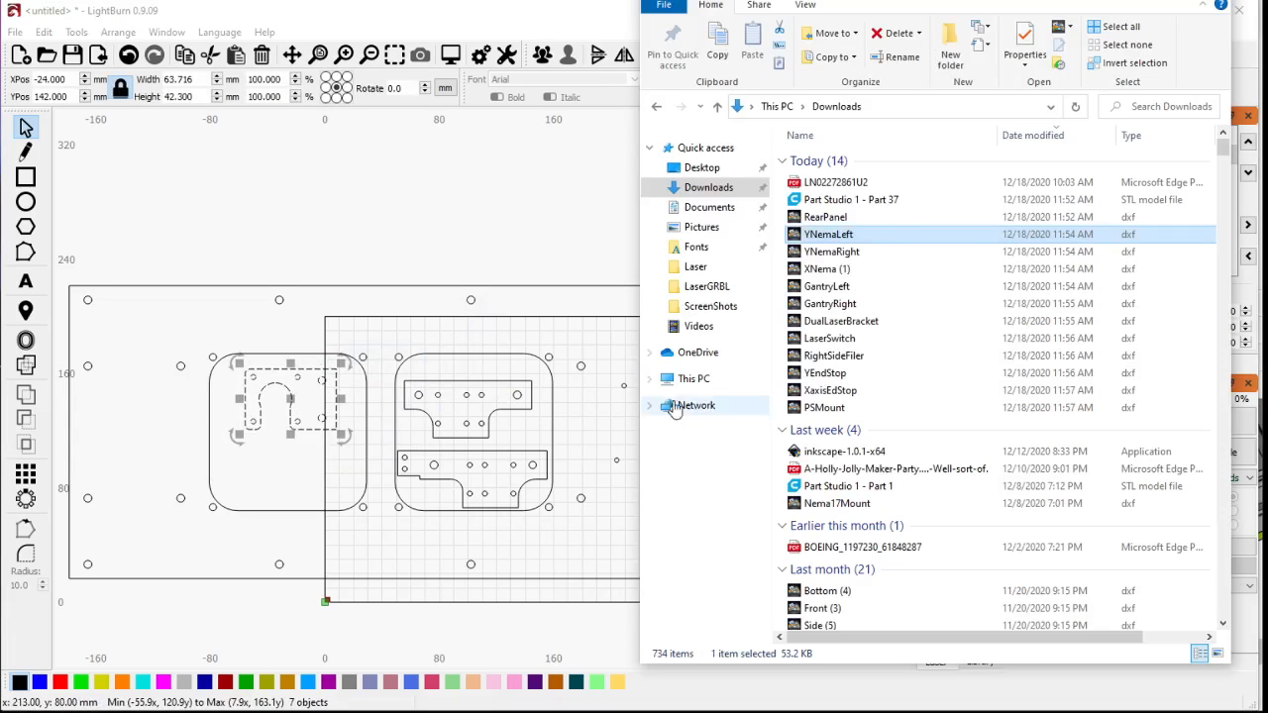
{"action": "left_click_drag", "start_coordinate": [837, 251], "coordinate": [277, 483]}
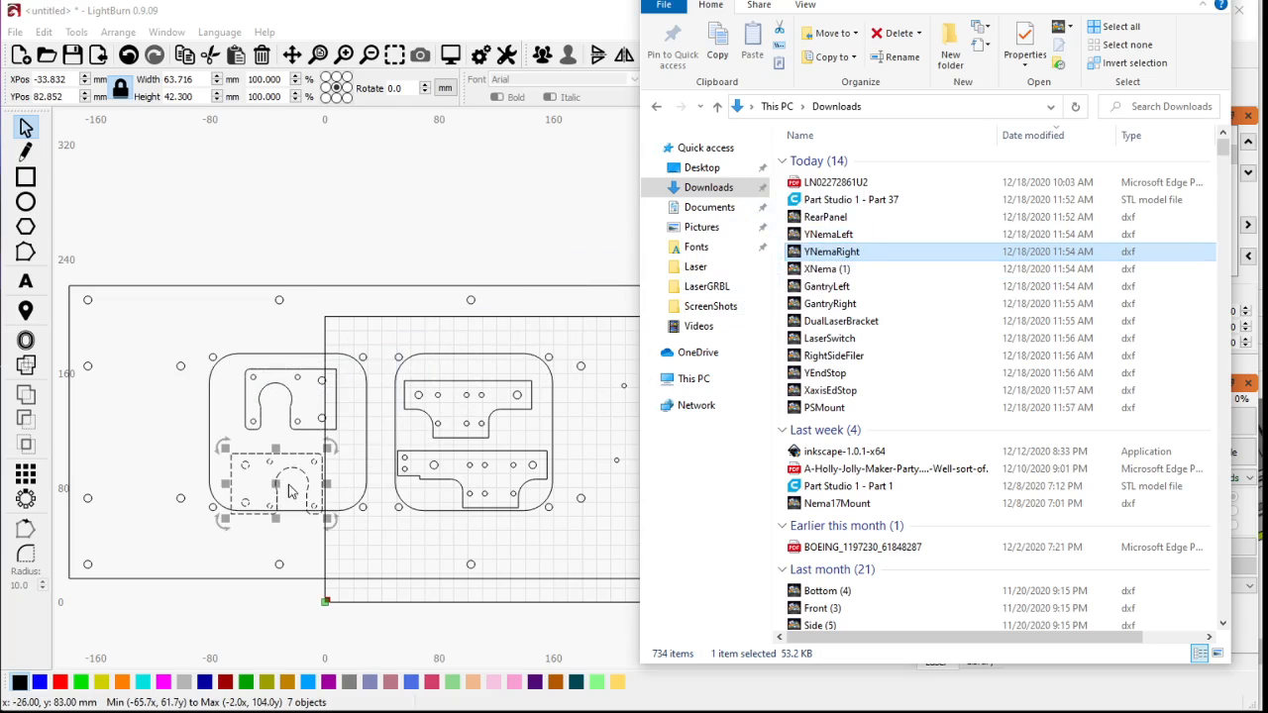
Step: Move the YNemaRight plate fully inside the left rounded cutout, directly below YNemaLeft at about X -24, Y 93
{"action": "scroll", "coordinate": [288, 490], "scroll_direction": "up", "scroll_amount": 3}
{"action": "scroll", "coordinate": [262, 483], "scroll_direction": "down", "scroll_amount": 2}
{"action": "left_click", "coordinate": [262, 480]}
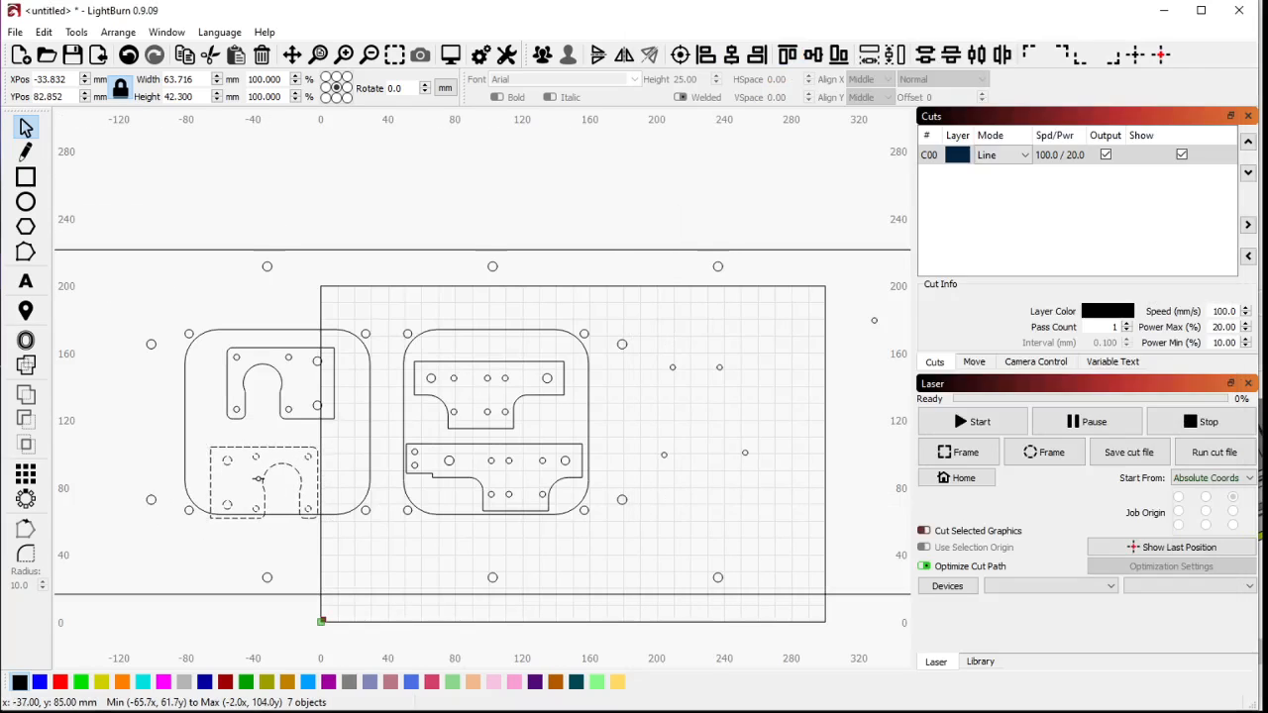
{"action": "left_click_drag", "start_coordinate": [205, 447], "coordinate": [345, 547]}
{"action": "left_click_drag", "start_coordinate": [260, 482], "coordinate": [276, 465]}
{"action": "scroll", "coordinate": [362, 520], "scroll_direction": "down", "scroll_amount": 2}
{"action": "left_click", "coordinate": [406, 299]}
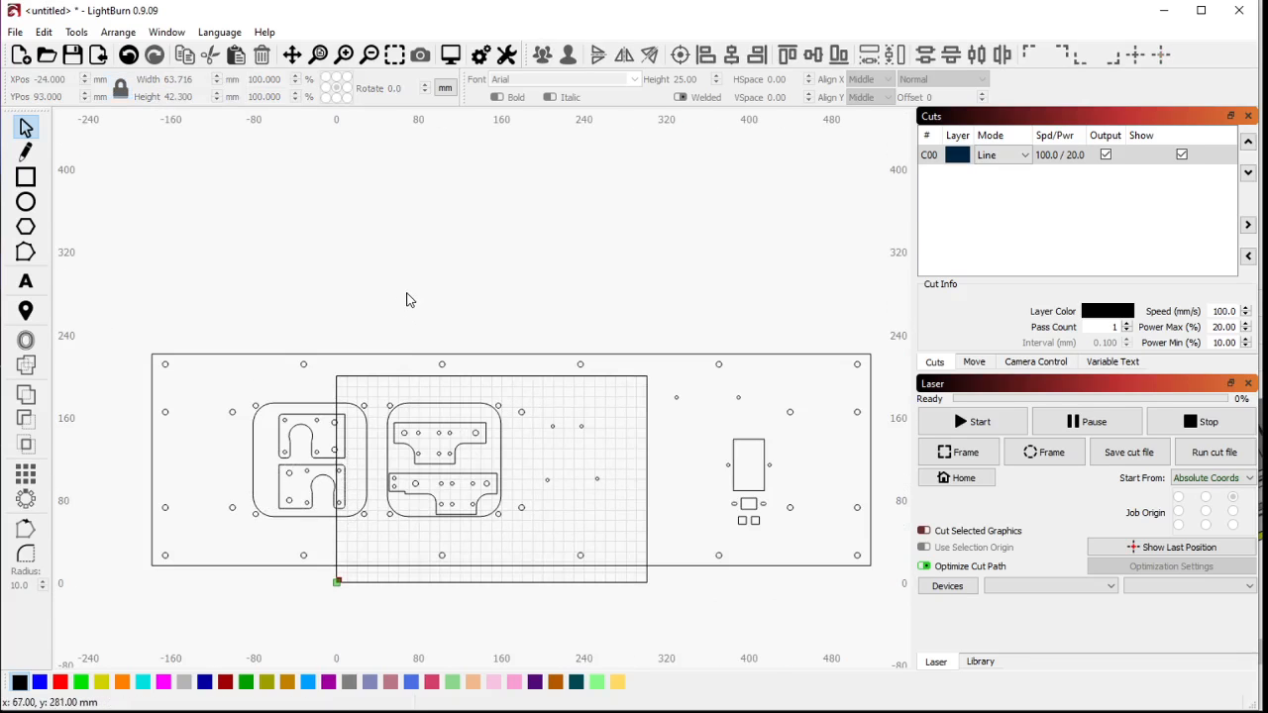
Step: Import the XNema (1) DXF from the Downloads folder onto the rear panel, between the rounded cutouts and the rectangular cutout
{"action": "scroll", "coordinate": [355, 342], "scroll_direction": "down", "scroll_amount": 2}
{"action": "scroll", "coordinate": [326, 485], "scroll_direction": "up", "scroll_amount": 1}
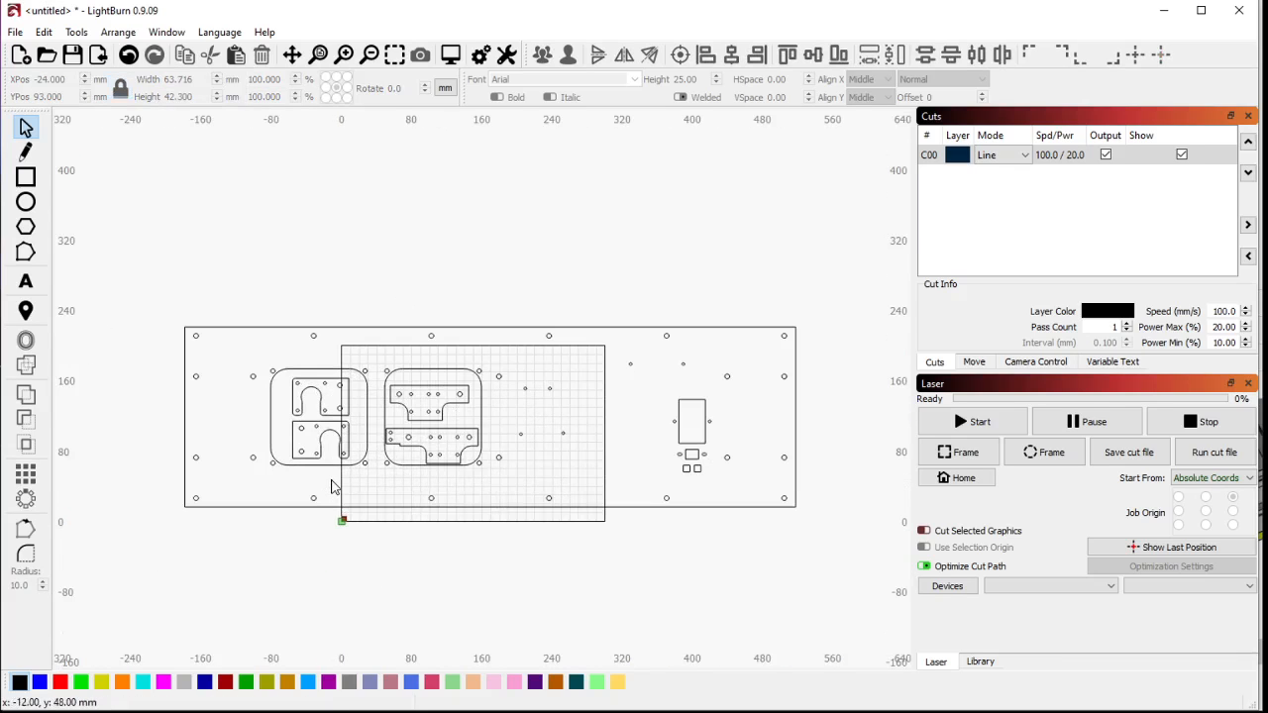
{"action": "scroll", "coordinate": [514, 391], "scroll_direction": "down", "scroll_amount": 1}
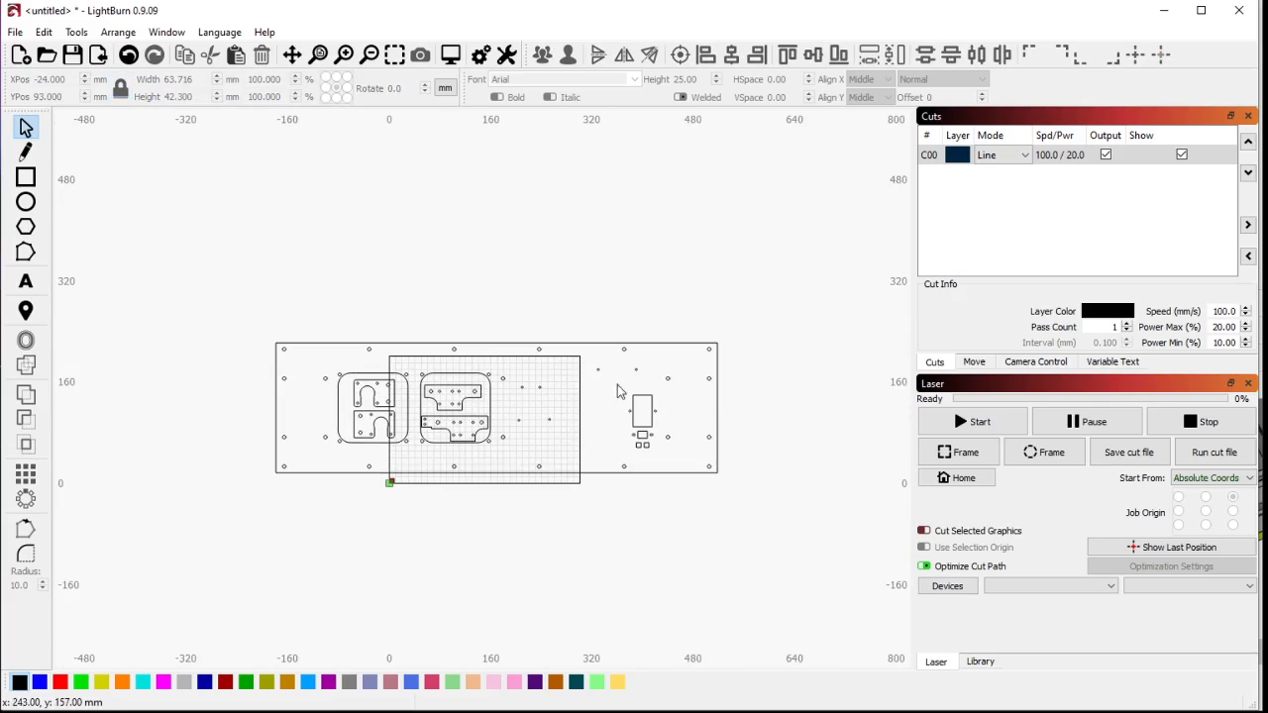
{"action": "scroll", "coordinate": [649, 473], "scroll_direction": "up", "scroll_amount": 1}
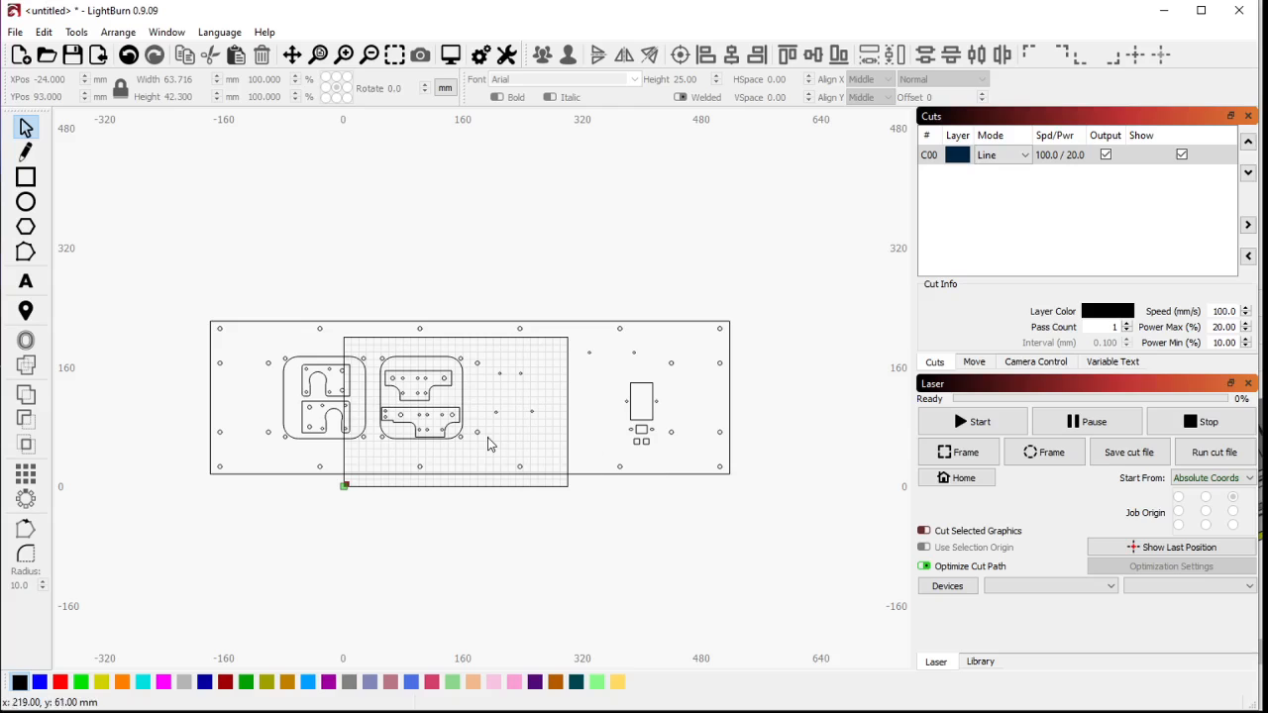
{"action": "scroll", "coordinate": [190, 429], "scroll_direction": "down", "scroll_amount": 1}
{"action": "scroll", "coordinate": [891, 476], "scroll_direction": "up", "scroll_amount": 1}
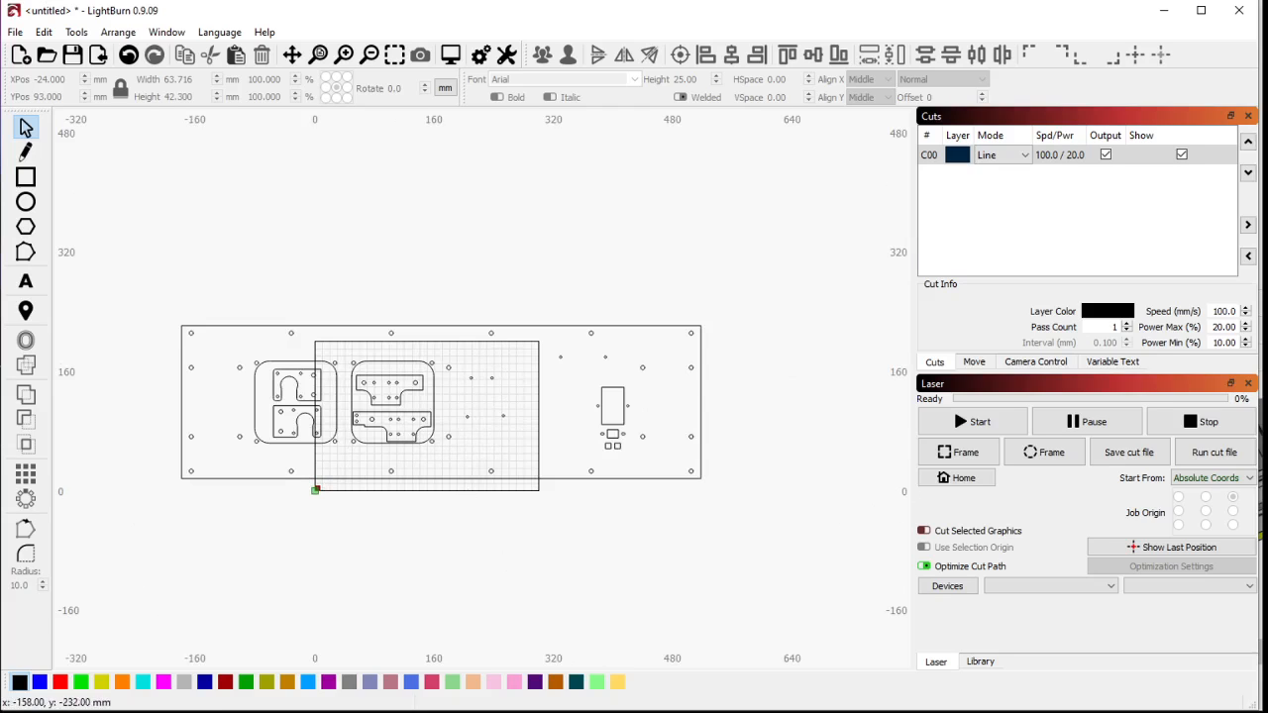
{"action": "key", "text": "alt+Tab"}
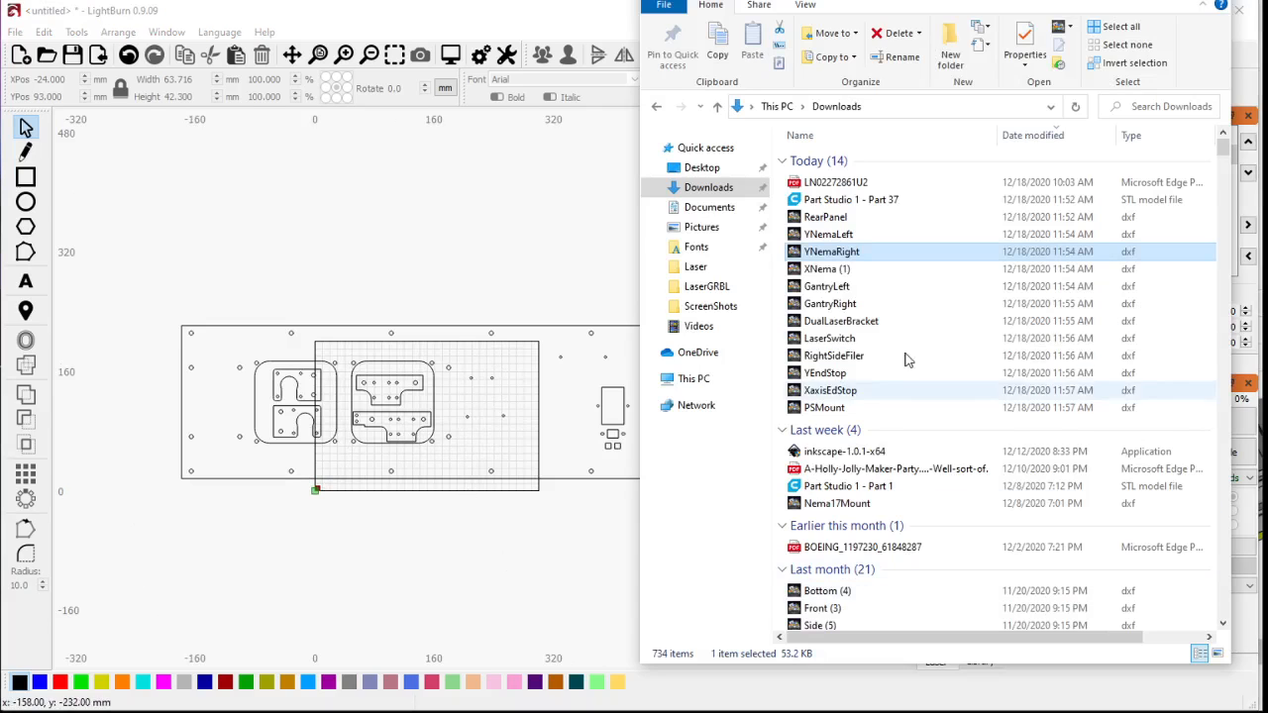
{"action": "left_click_drag", "start_coordinate": [837, 270], "coordinate": [528, 442]}
{"action": "scroll", "coordinate": [343, 492], "scroll_direction": "down", "scroll_amount": 4}
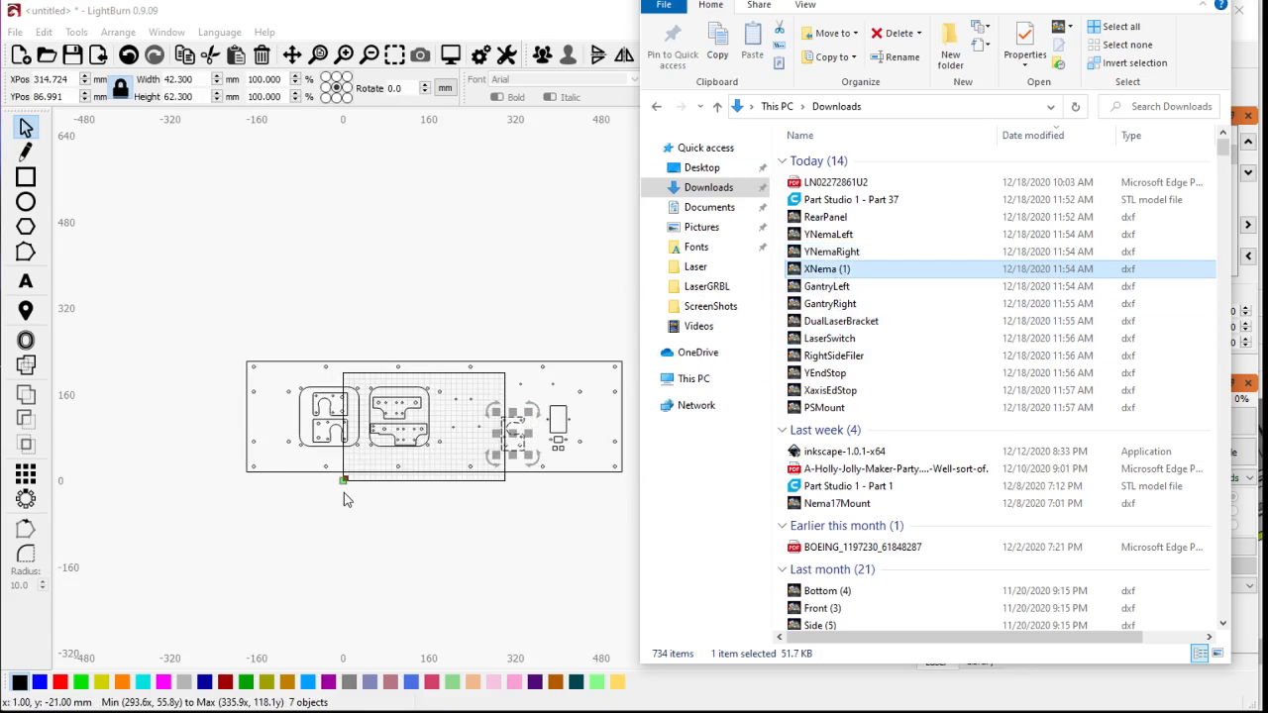
{"action": "scroll", "coordinate": [579, 482], "scroll_direction": "up", "scroll_amount": 6}
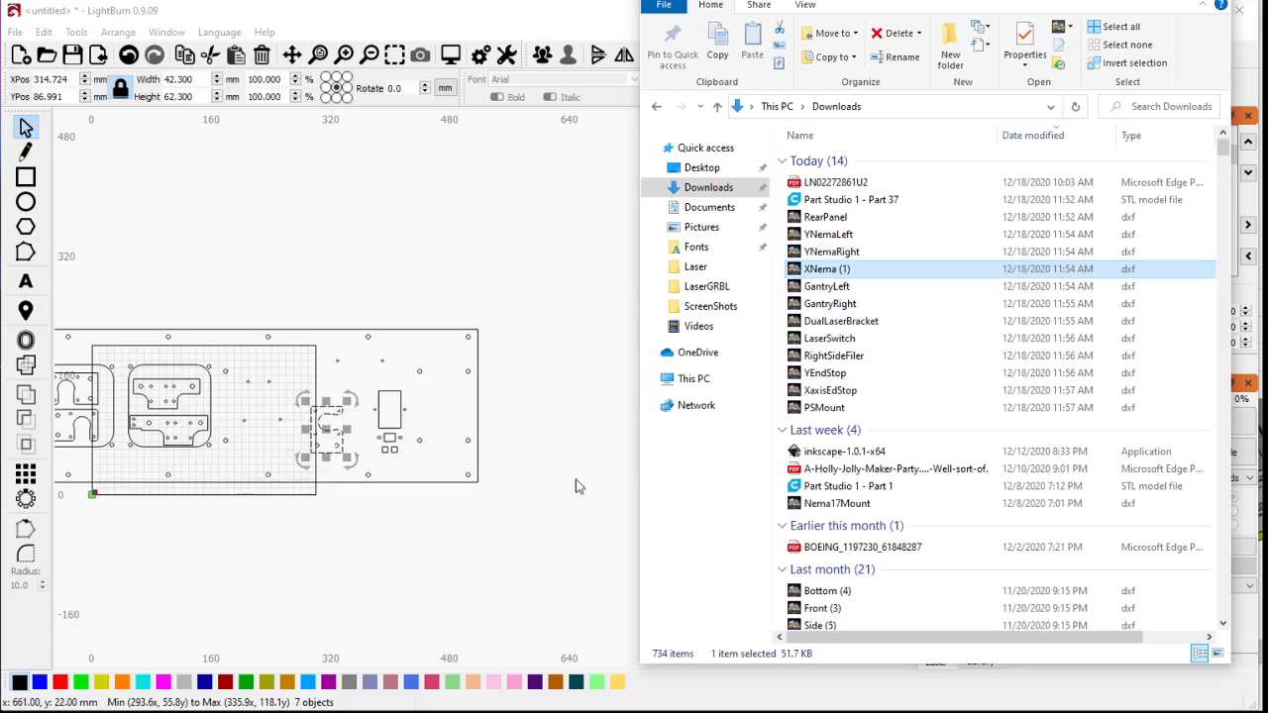
Step: Move the XNema plate just outside the rear panel's right edge, near its lower corner, at about X 541, Y 53
{"action": "left_click_drag", "start_coordinate": [221, 407], "coordinate": [502, 457]}
{"action": "left_click", "coordinate": [667, 516]}
{"action": "scroll", "coordinate": [668, 516], "scroll_direction": "down", "scroll_amount": 3}
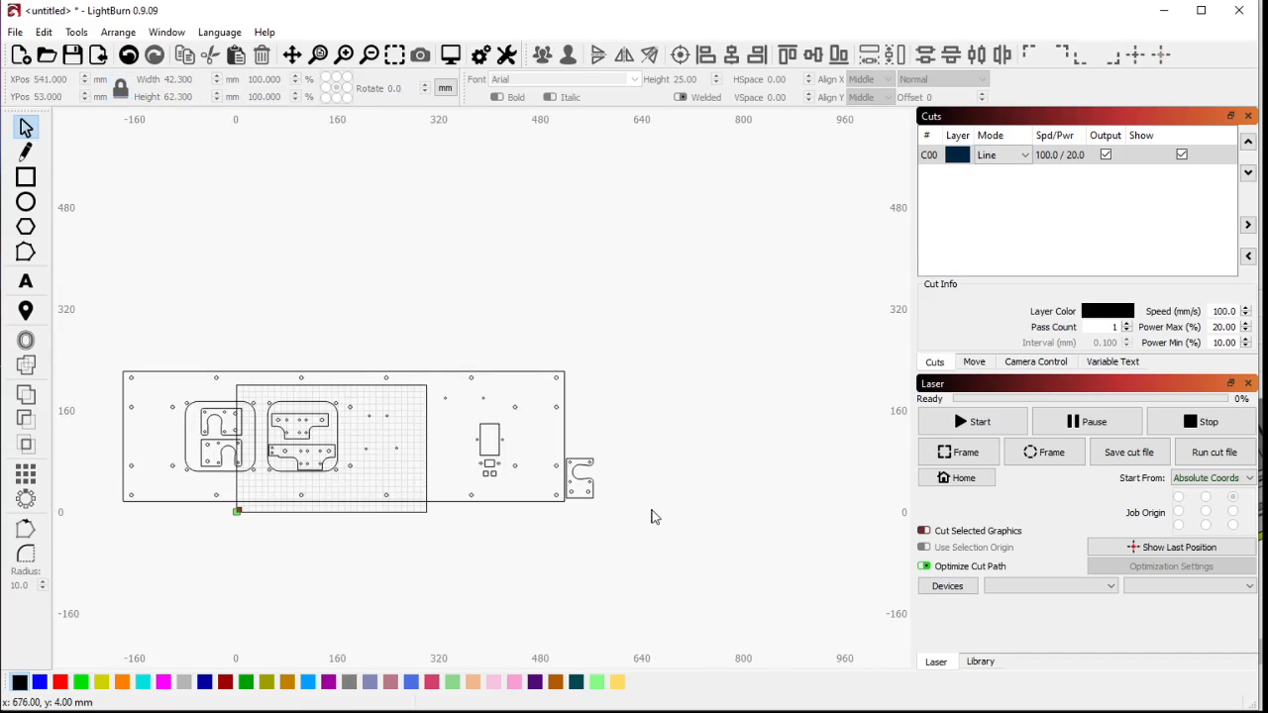
{"action": "scroll", "coordinate": [368, 524], "scroll_direction": "down", "scroll_amount": 1}
{"action": "scroll", "coordinate": [314, 530], "scroll_direction": "up", "scroll_amount": 2}
{"action": "scroll", "coordinate": [646, 523], "scroll_direction": "down", "scroll_amount": 1}
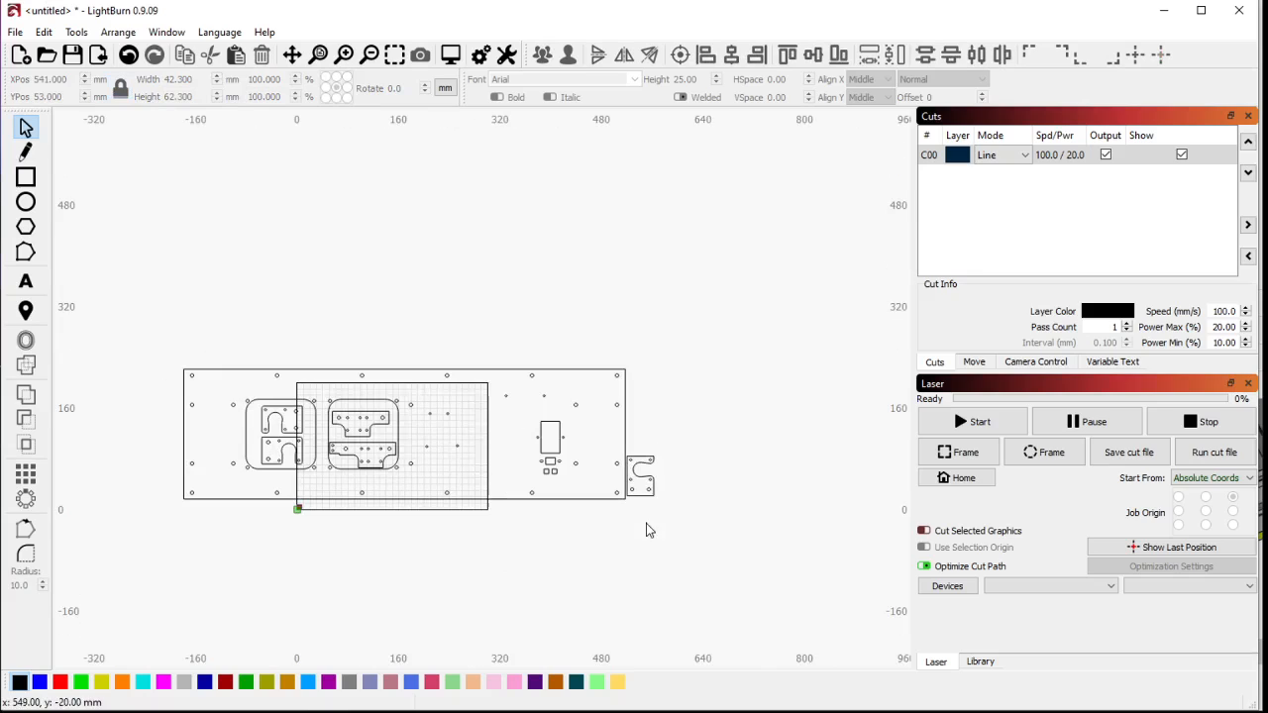
{"action": "scroll", "coordinate": [291, 509], "scroll_direction": "up", "scroll_amount": 1}
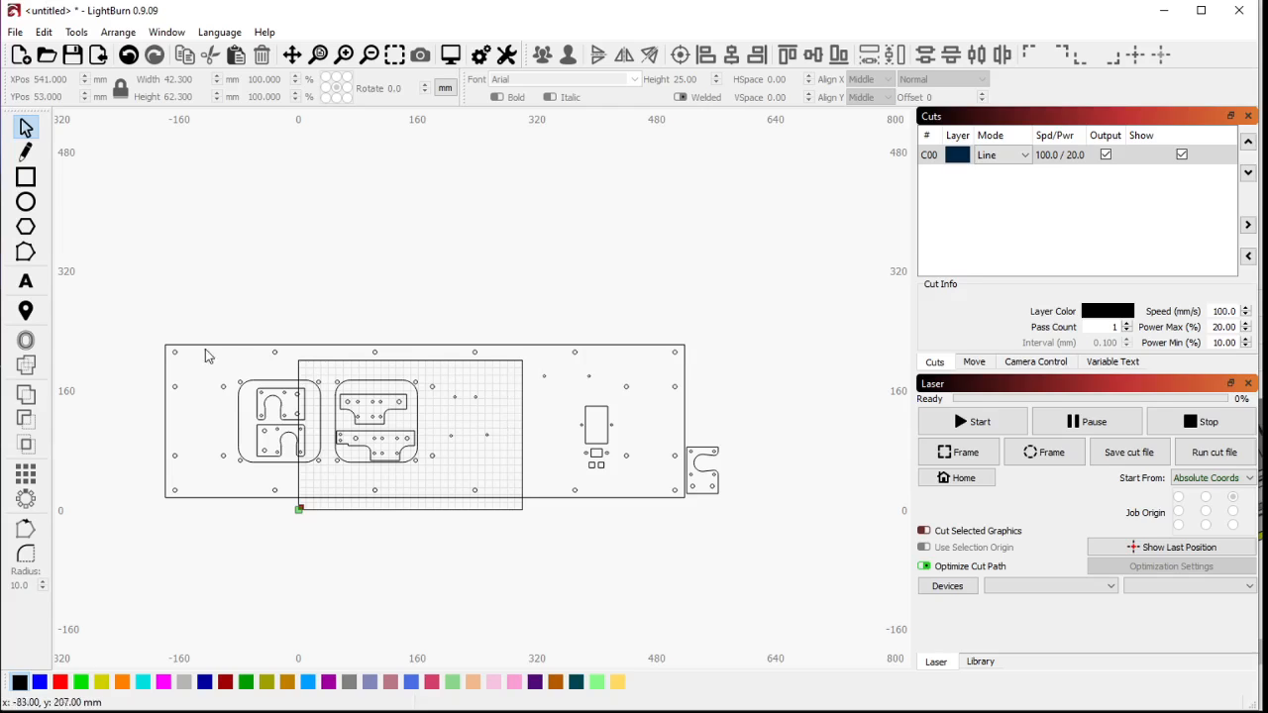
Step: Delete the rear panel together with all nested motor and gantry plates, leaving the workspace empty
{"action": "left_click_drag", "start_coordinate": [140, 332], "coordinate": [858, 555]}
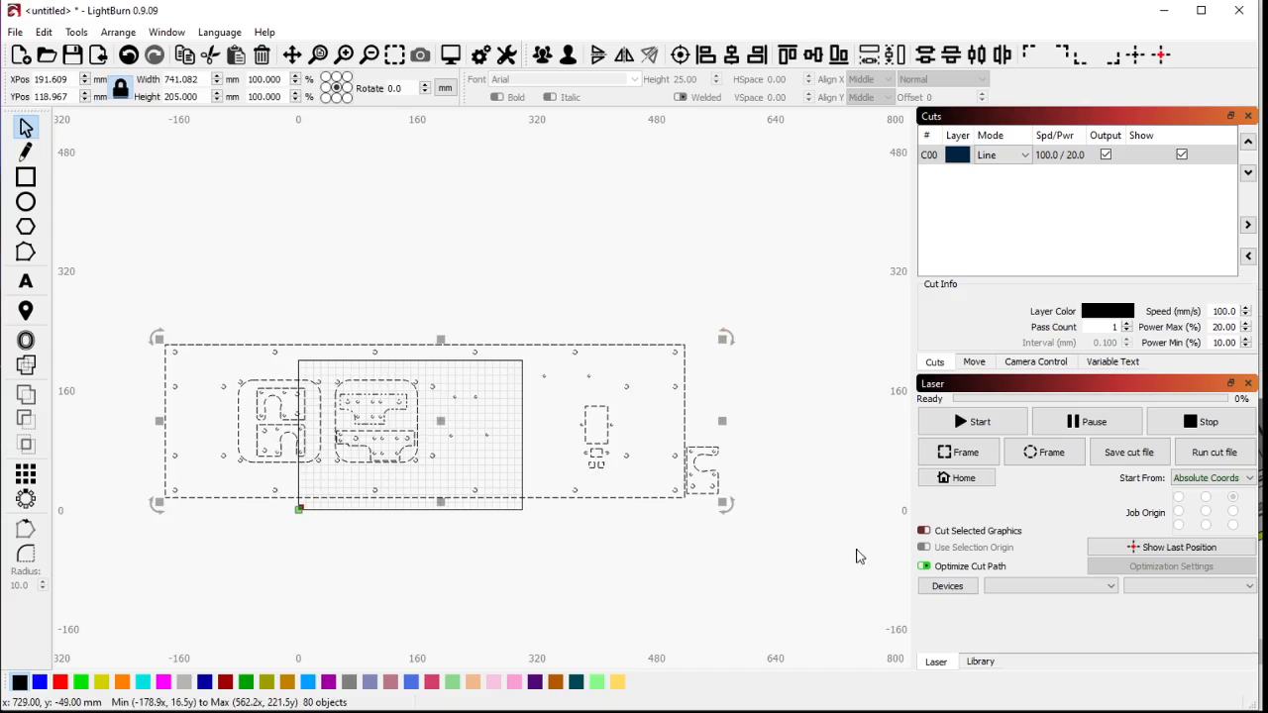
{"action": "left_click", "coordinate": [808, 585]}
{"action": "scroll", "coordinate": [688, 588], "scroll_direction": "up", "scroll_amount": 3}
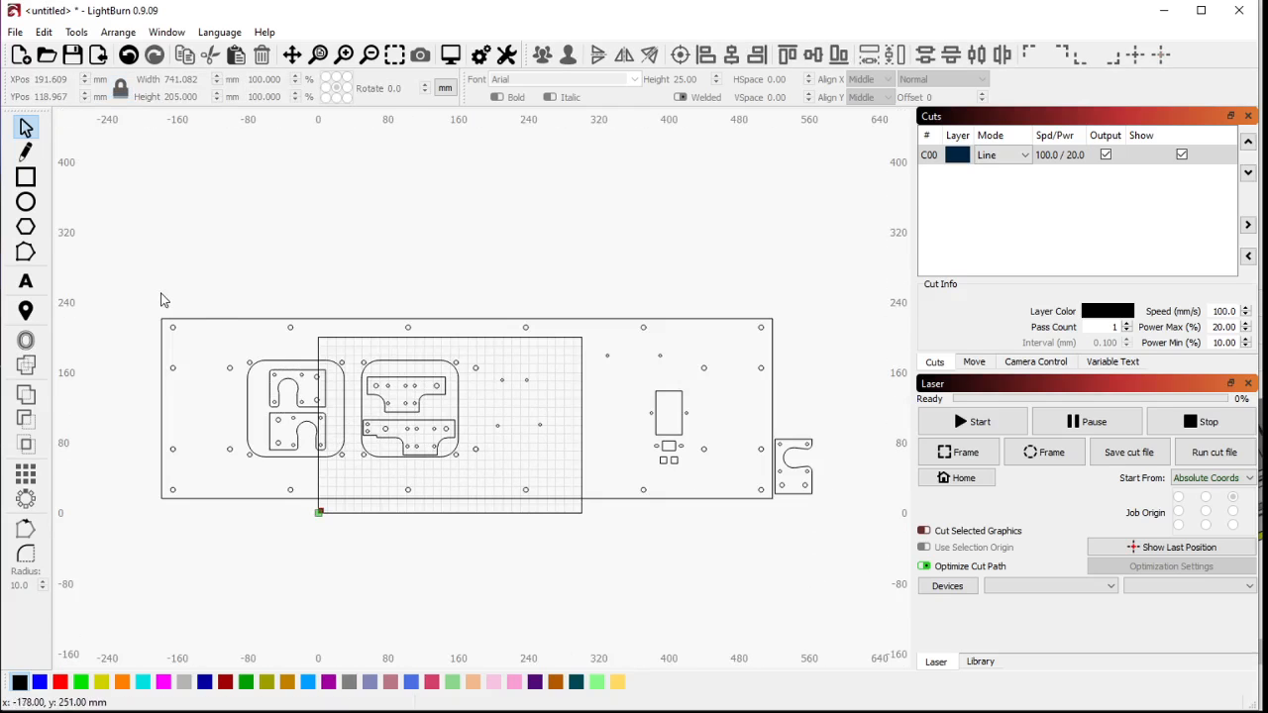
{"action": "left_click_drag", "start_coordinate": [147, 291], "coordinate": [831, 536]}
{"action": "left_click", "coordinate": [831, 535]}
{"action": "left_click_drag", "start_coordinate": [116, 275], "coordinate": [801, 531]}
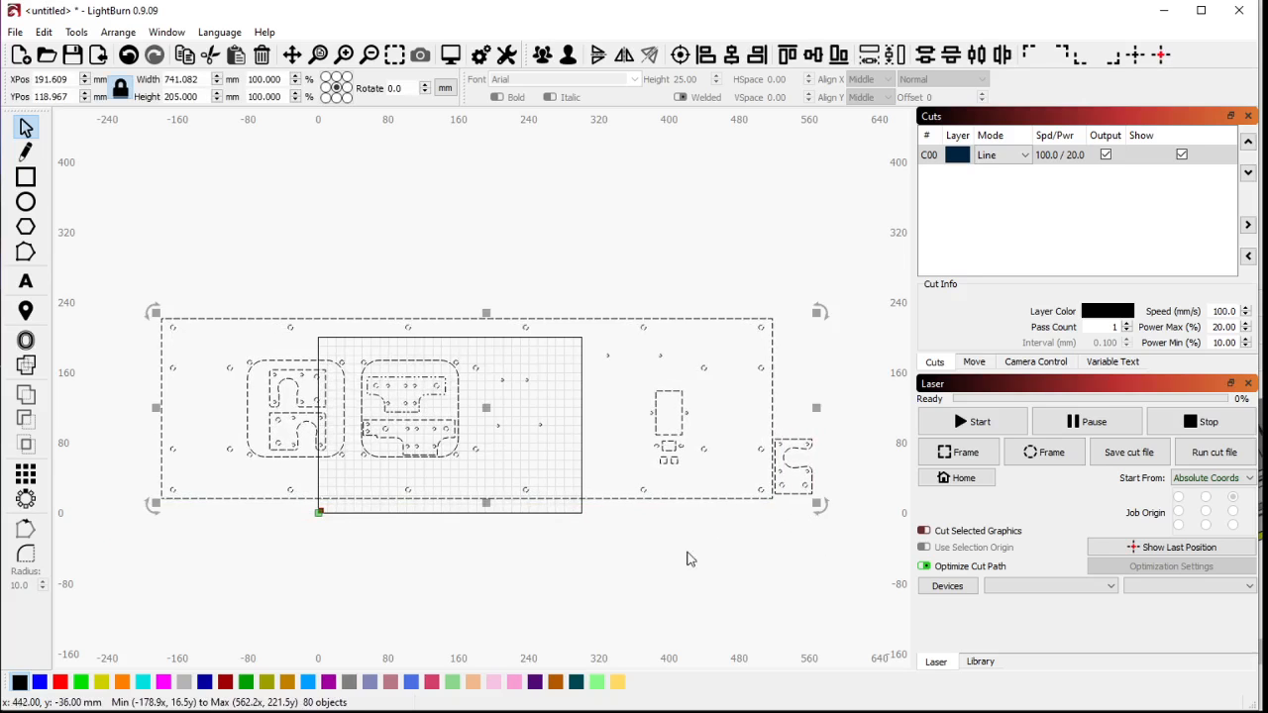
{"action": "key", "text": "Delete"}
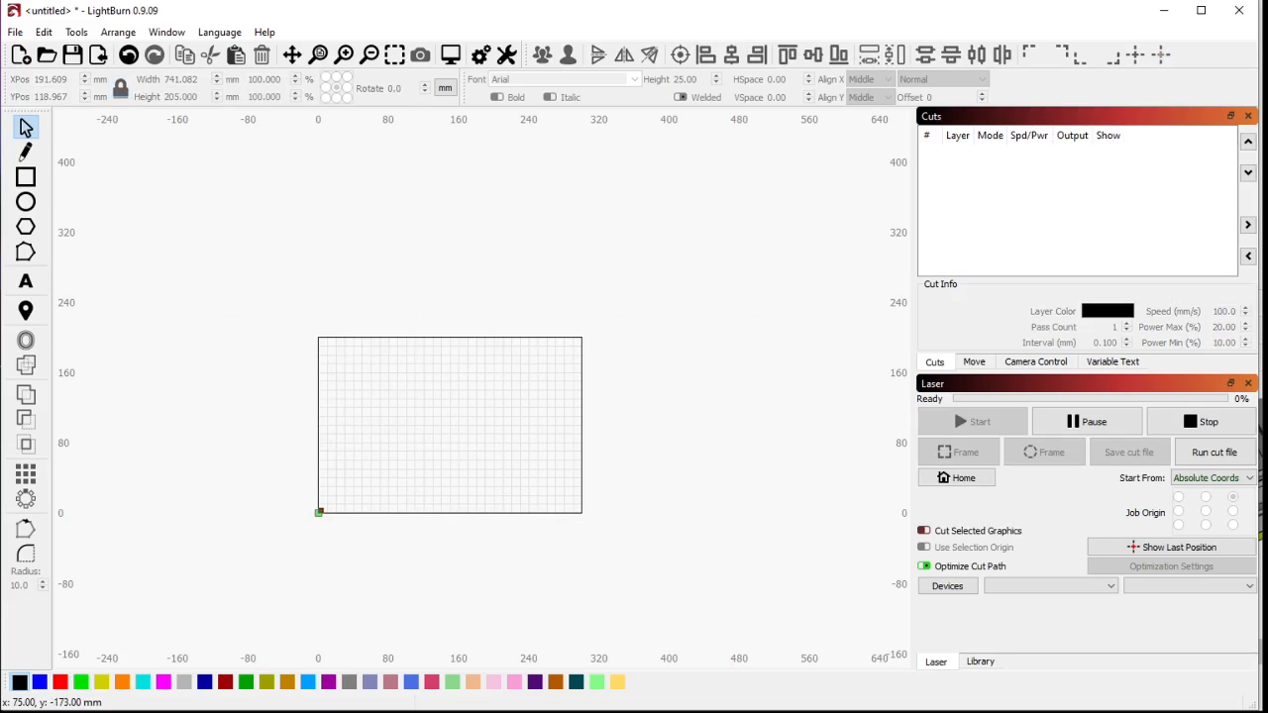
Step: Import the YEndStop, XaxisEdStop and PSMount DXF files from the Downloads folder onto the empty laser bed
{"action": "key", "text": "alt+Tab"}
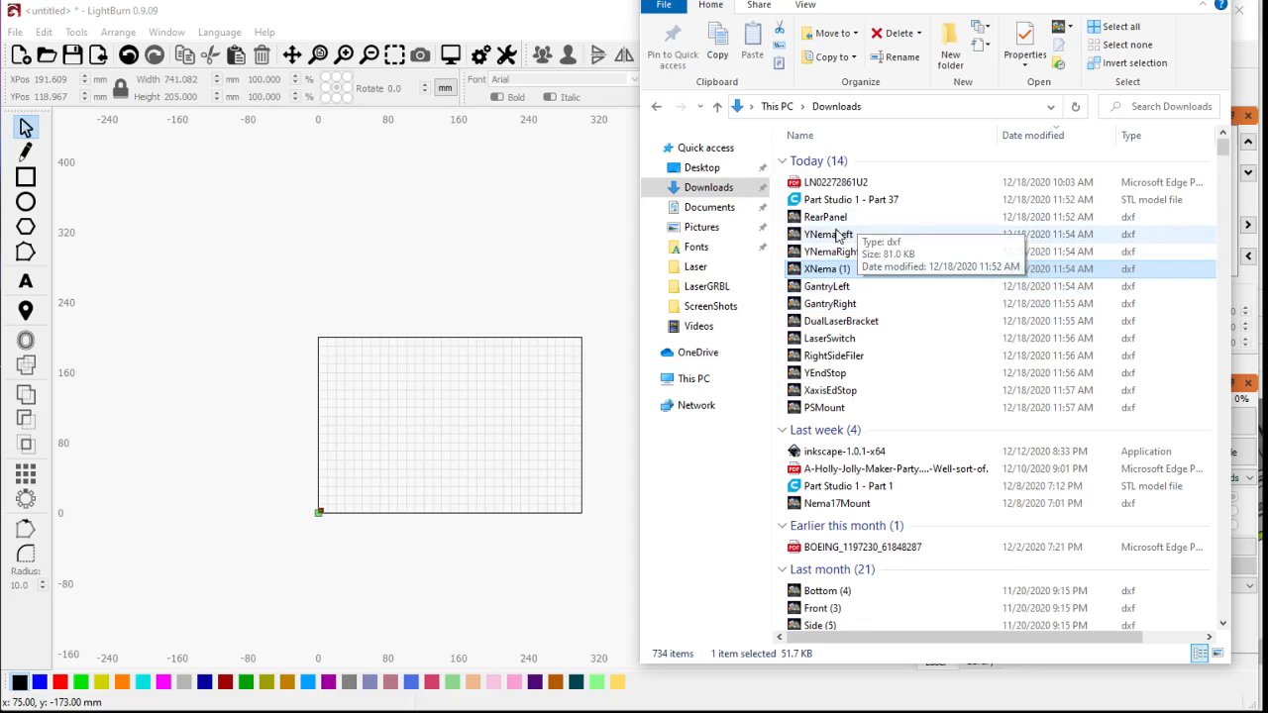
{"action": "left_click_drag", "start_coordinate": [837, 376], "coordinate": [465, 424]}
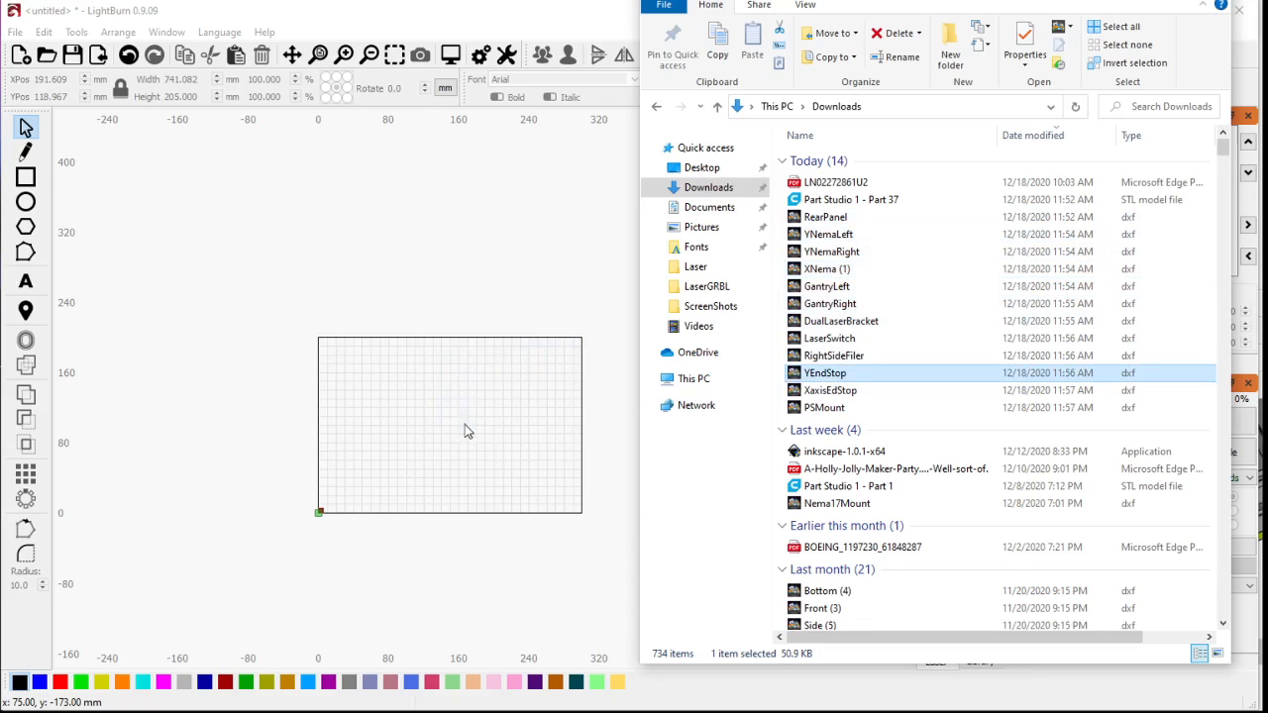
{"action": "left_click_drag", "start_coordinate": [810, 392], "coordinate": [362, 401]}
{"action": "left_click_drag", "start_coordinate": [823, 407], "coordinate": [466, 381]}
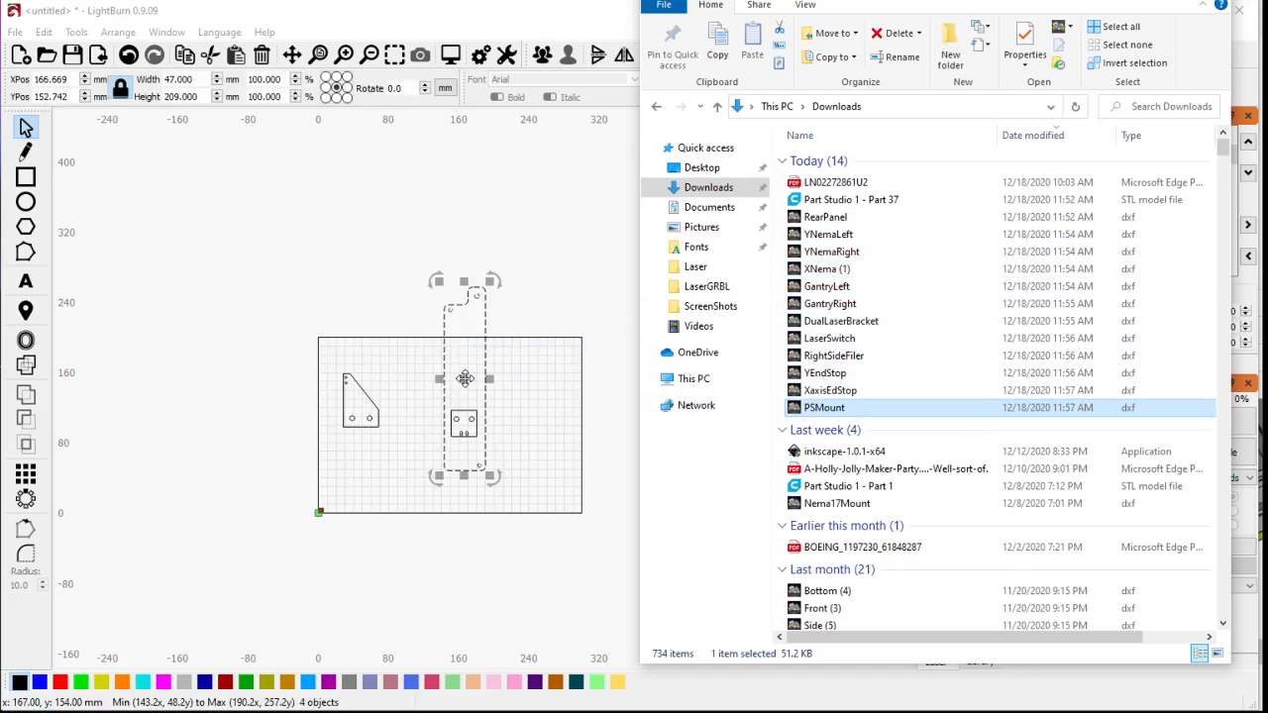
Step: Rotate the long PSMount plate 90 degrees clockwise so it lies horizontally within the laser bed
{"action": "scroll", "coordinate": [357, 347], "scroll_direction": "down", "scroll_amount": 1}
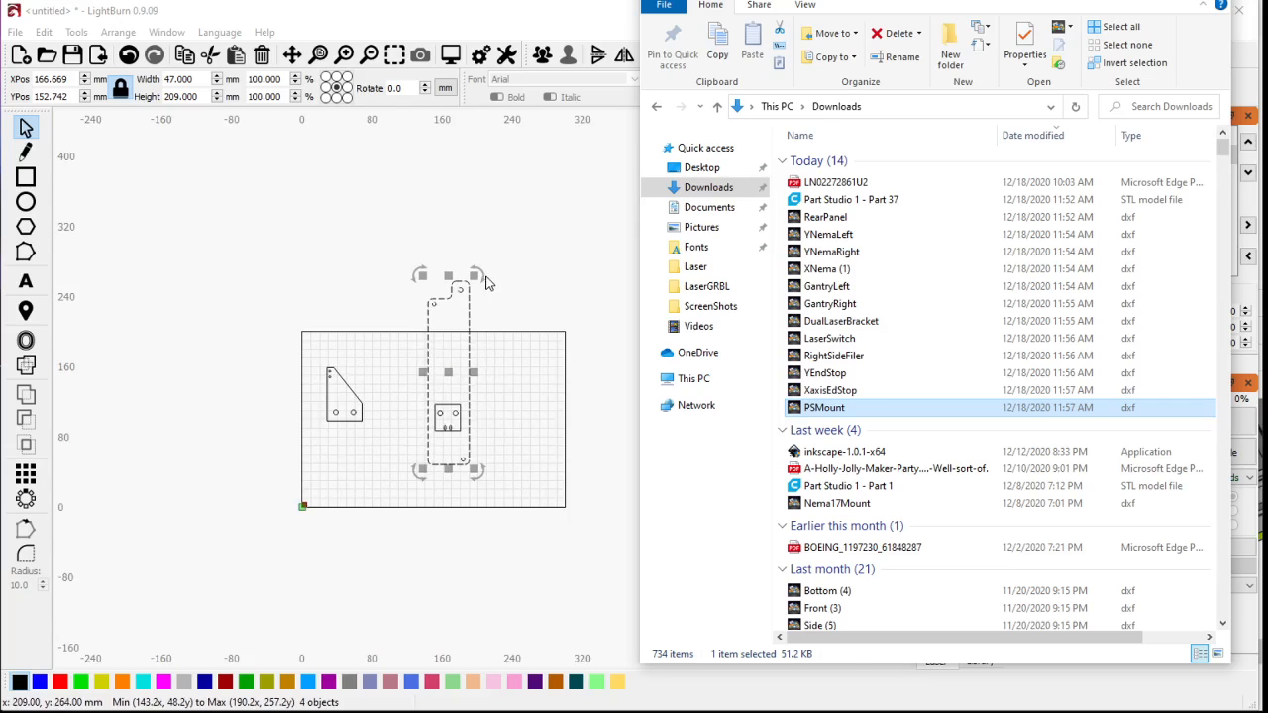
{"action": "left_click_drag", "start_coordinate": [486, 284], "coordinate": [583, 428]}
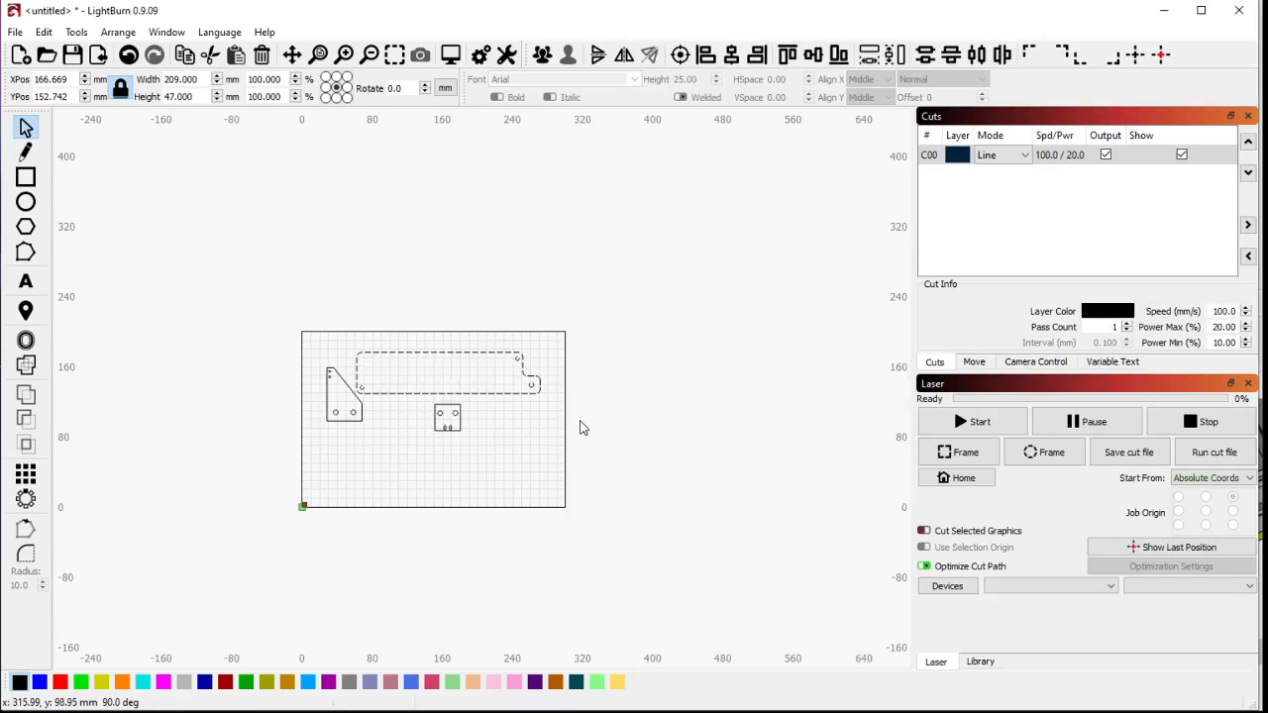
{"action": "left_click", "coordinate": [475, 425]}
{"action": "scroll", "coordinate": [472, 422], "scroll_direction": "up", "scroll_amount": 2}
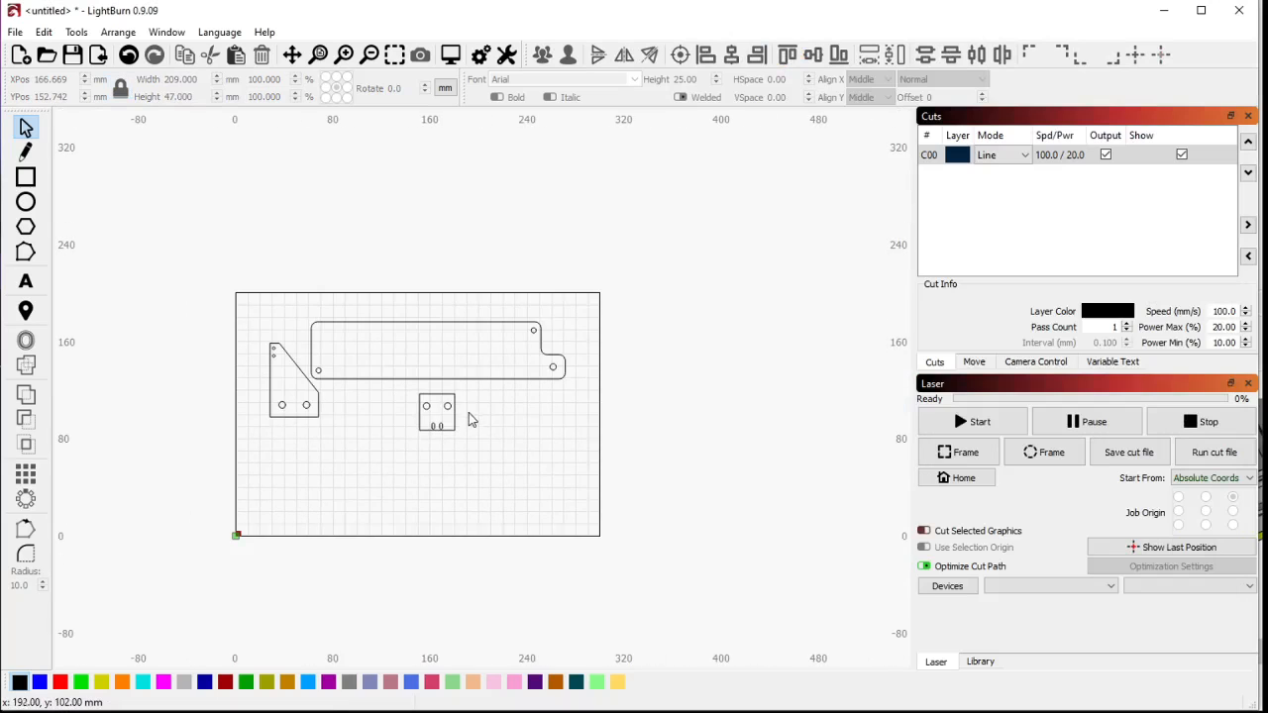
{"action": "scroll", "coordinate": [247, 267], "scroll_direction": "up", "scroll_amount": 2}
{"action": "scroll", "coordinate": [336, 327], "scroll_direction": "down", "scroll_amount": 2}
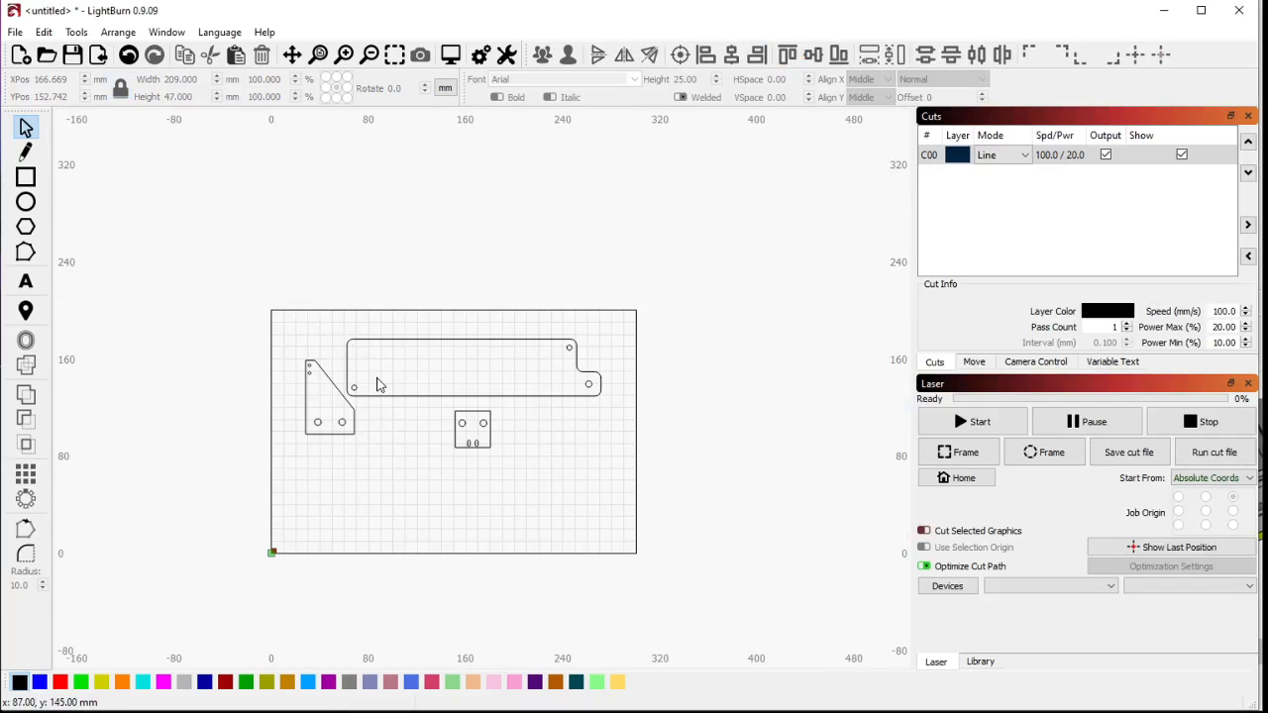
{"action": "scroll", "coordinate": [376, 385], "scroll_direction": "up", "scroll_amount": 2}
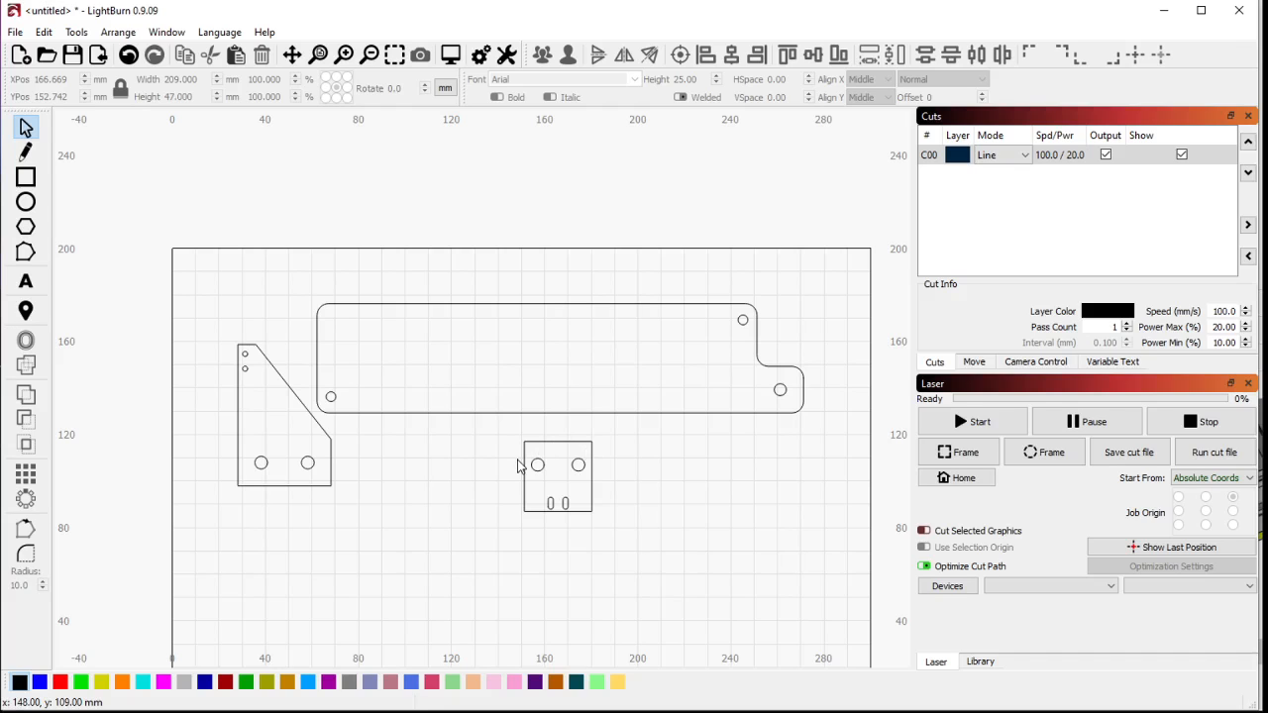
{"action": "scroll", "coordinate": [399, 453], "scroll_direction": "down", "scroll_amount": 3}
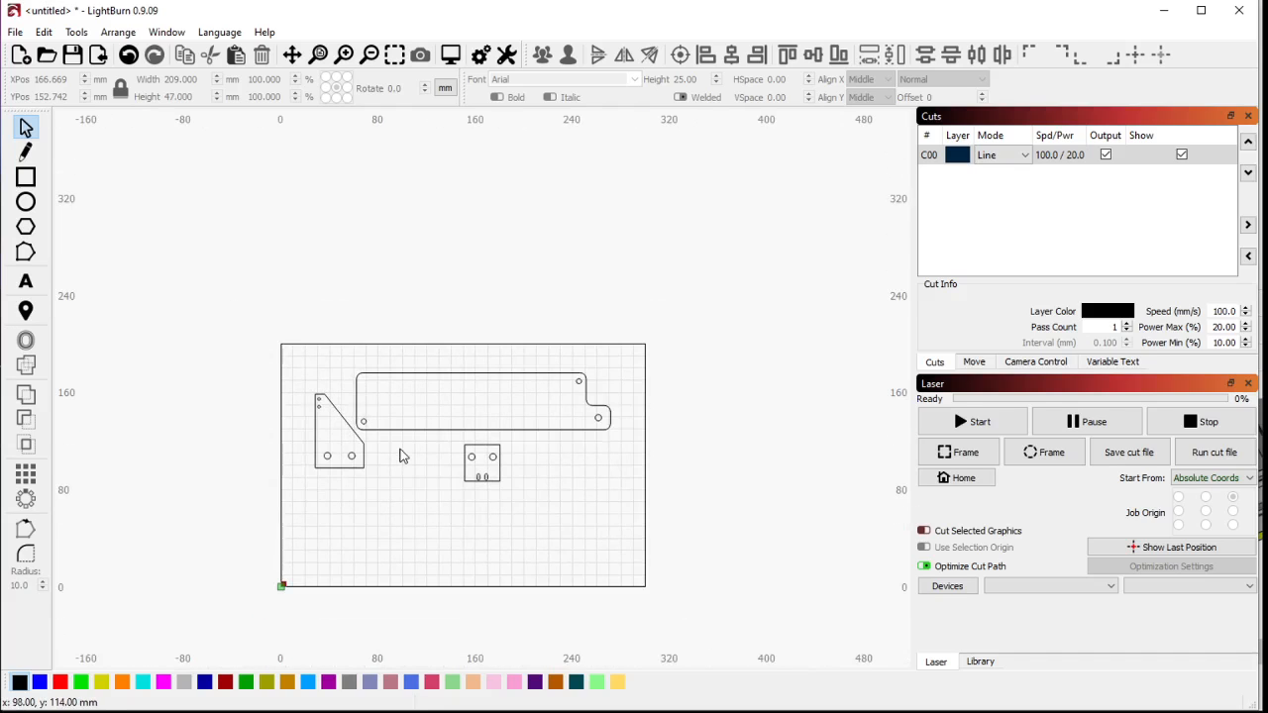
{"action": "scroll", "coordinate": [408, 449], "scroll_direction": "up", "scroll_amount": 2}
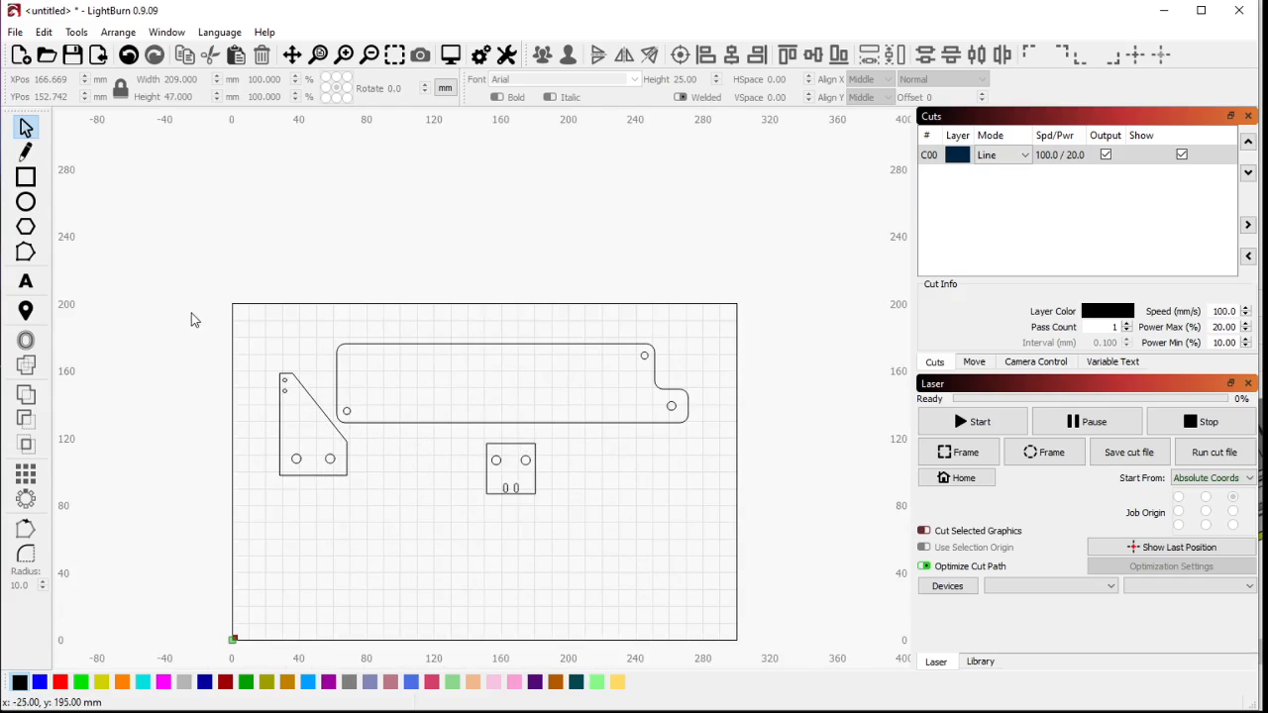
Step: Delete the two end-stop parts and the PSMount plate from the laser bed
{"action": "left_click_drag", "start_coordinate": [193, 270], "coordinate": [835, 536]}
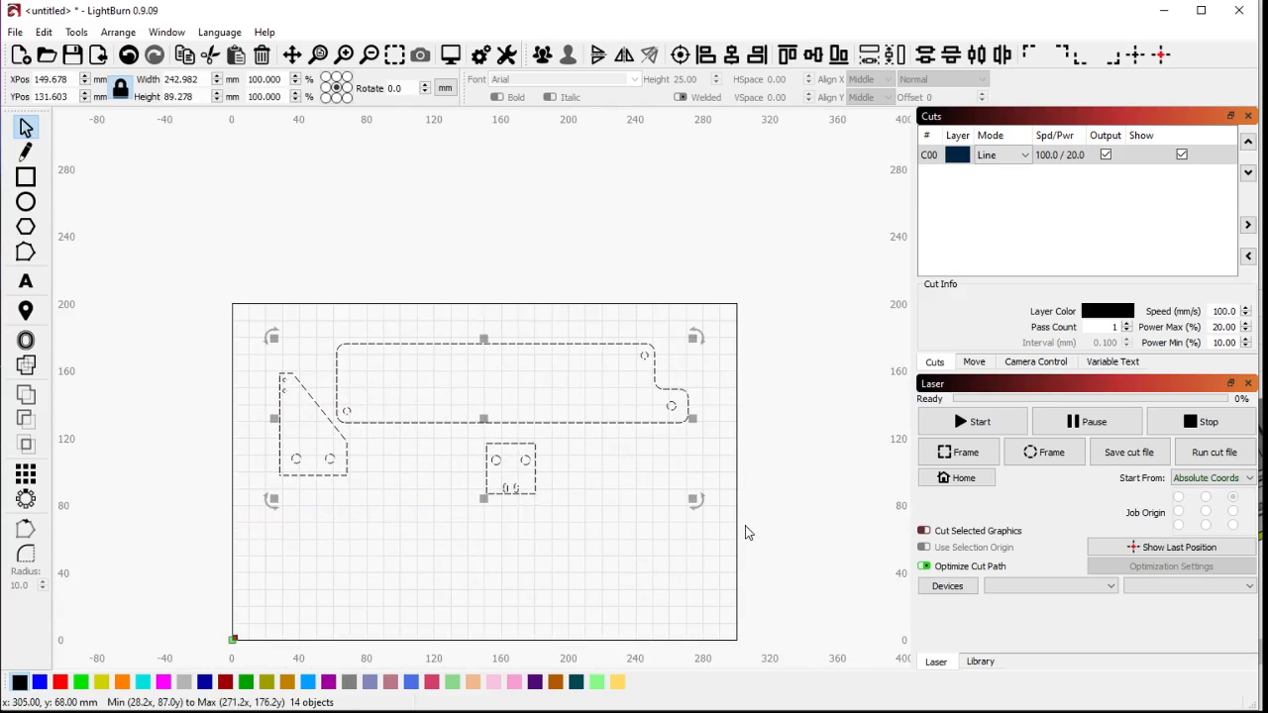
{"action": "key", "text": "Delete"}
{"action": "scroll", "coordinate": [390, 444], "scroll_direction": "down", "scroll_amount": 2}
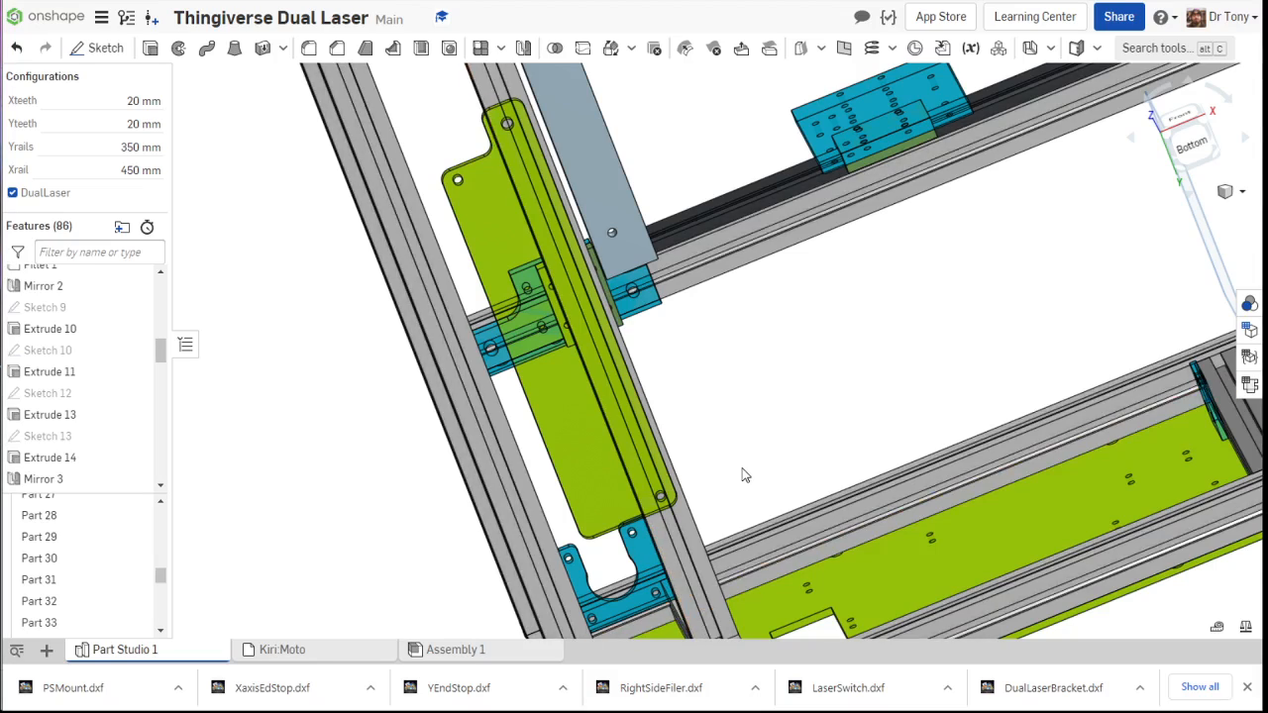
Step: Switch to Onshape's Part Studio 1 and show all hidden parts of the laser machine
{"action": "key", "text": "f"}
{"action": "right_click_drag", "start_coordinate": [456, 467], "coordinate": [595, 421]}
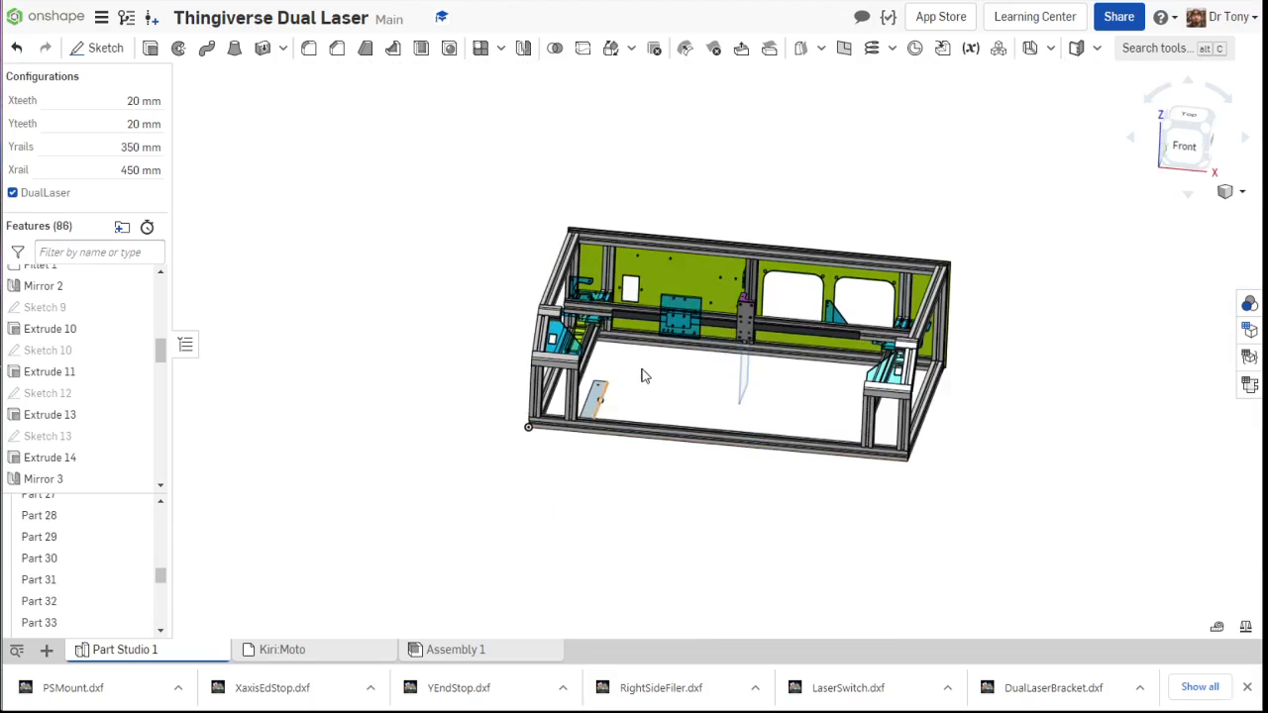
{"action": "right_click_drag", "start_coordinate": [643, 371], "coordinate": [826, 367]}
{"action": "right_click_drag", "start_coordinate": [542, 354], "coordinate": [596, 366]}
{"action": "scroll", "coordinate": [591, 319], "scroll_direction": "up", "scroll_amount": 5}
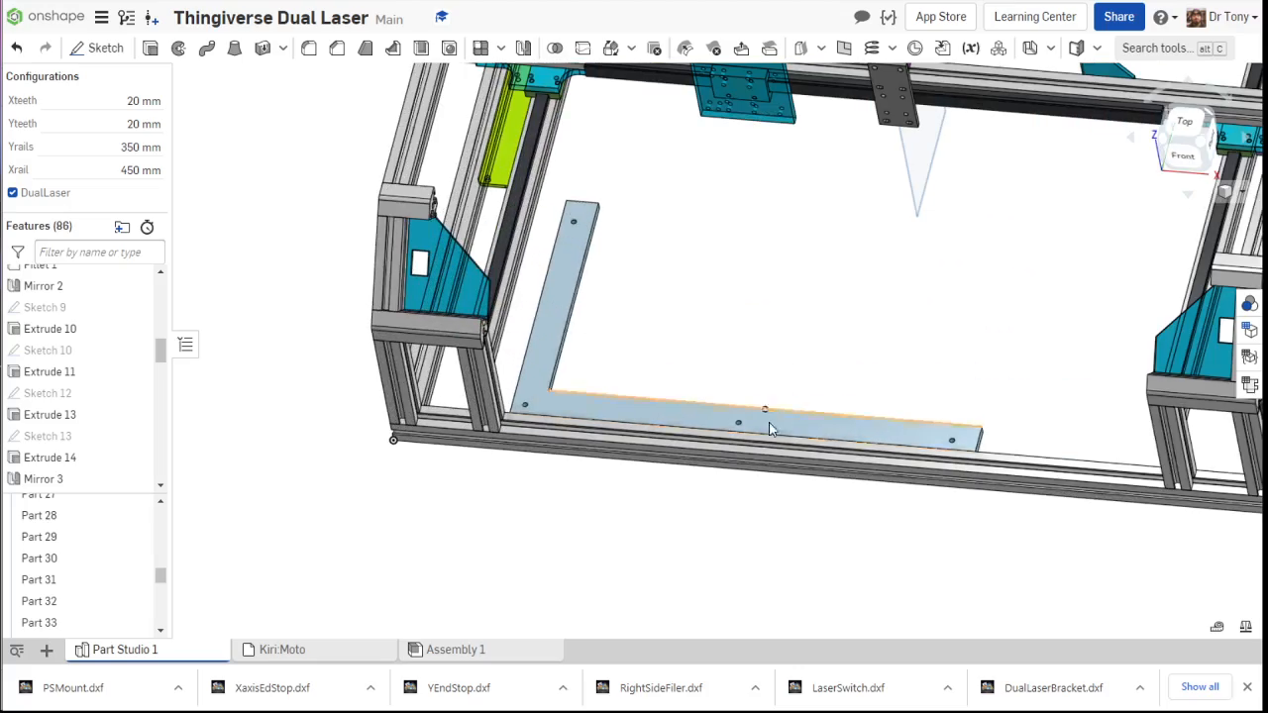
{"action": "scroll", "coordinate": [594, 288], "scroll_direction": "down", "scroll_amount": 5}
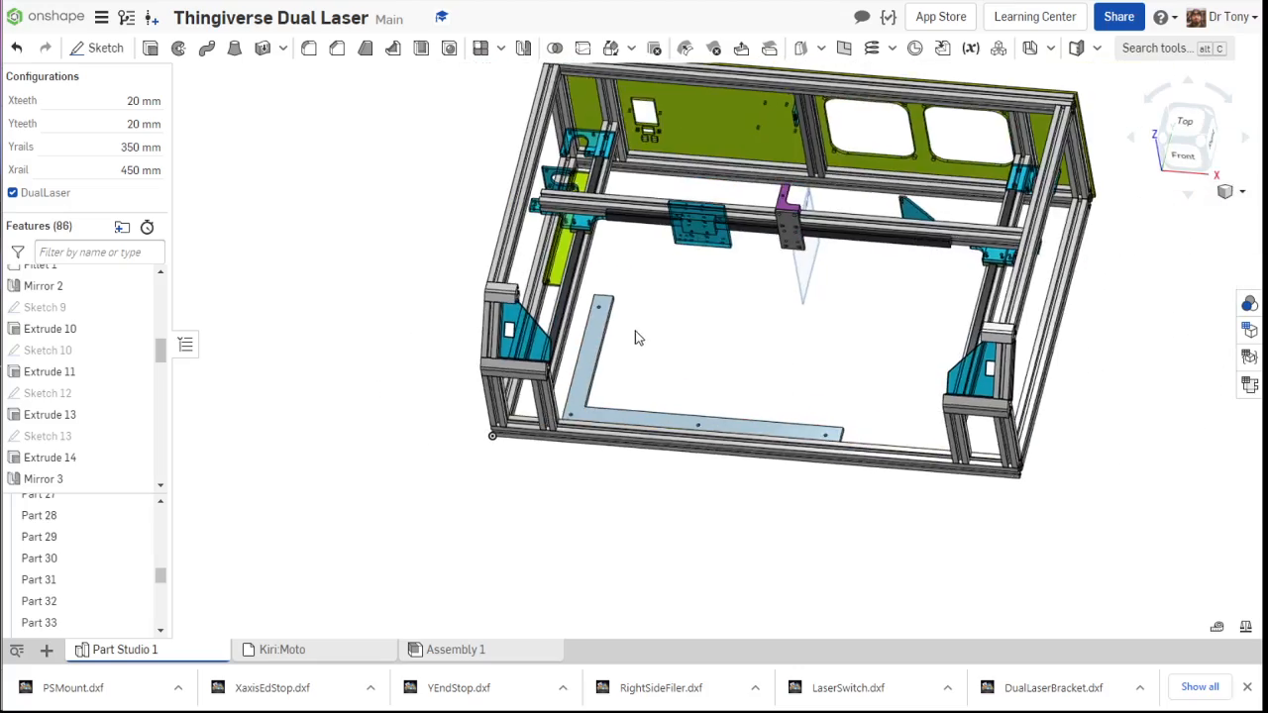
{"action": "right_click_drag", "start_coordinate": [637, 336], "coordinate": [414, 280]}
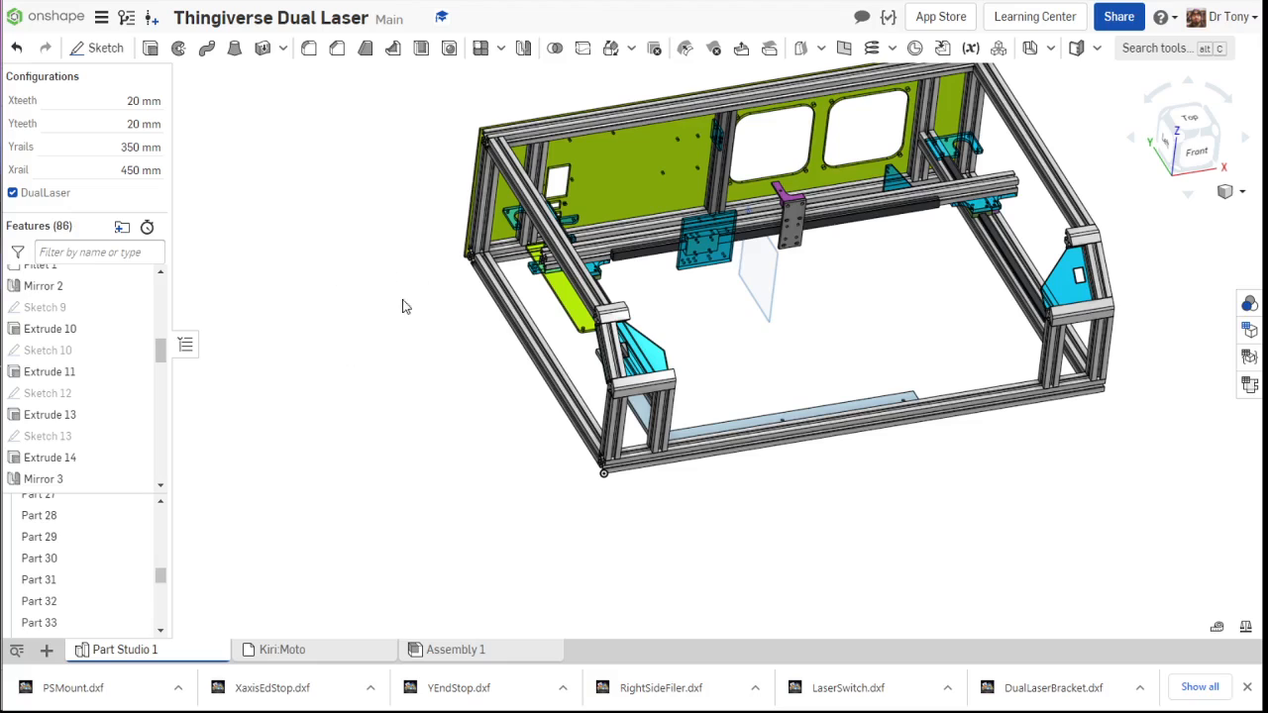
{"action": "right_click", "coordinate": [388, 264]}
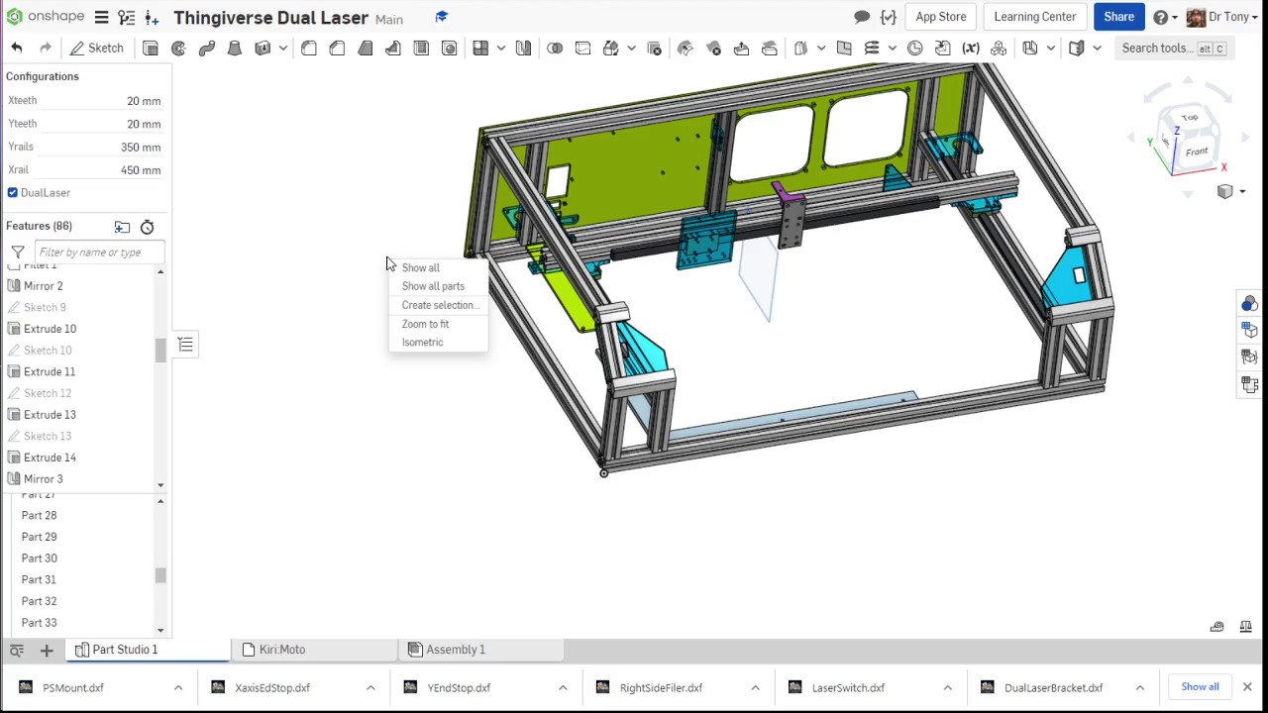
{"action": "left_click", "coordinate": [429, 286]}
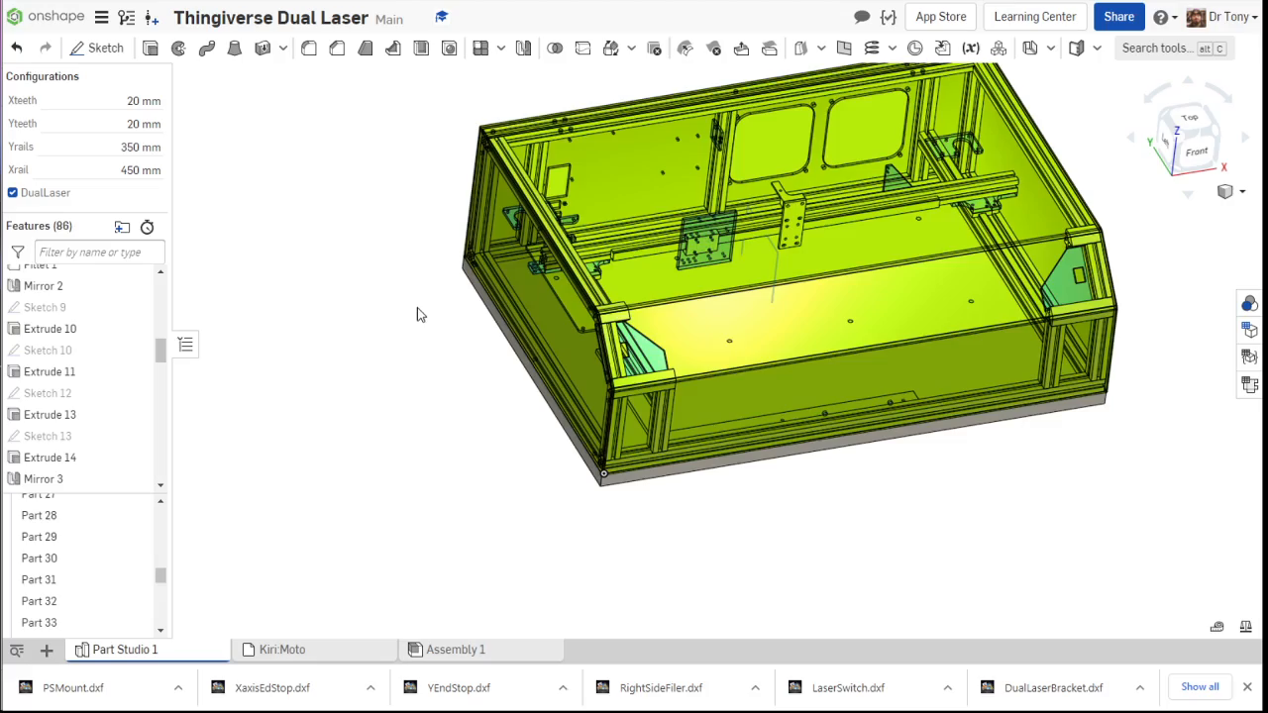
Step: Export the outer face of the machine's left side panel as a DXF file named LeftSide
{"action": "right_click_drag", "start_coordinate": [417, 314], "coordinate": [529, 348]}
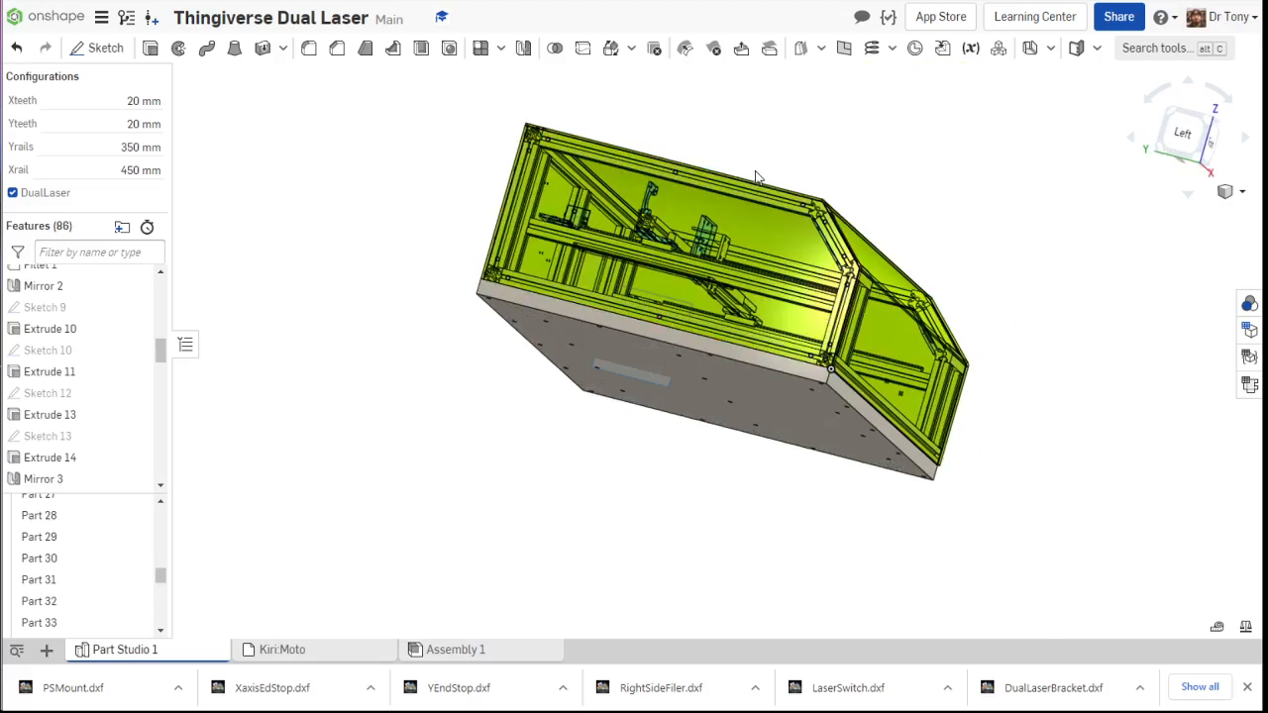
{"action": "scroll", "coordinate": [755, 177], "scroll_direction": "up", "scroll_amount": 3}
{"action": "right_click_drag", "start_coordinate": [744, 238], "coordinate": [750, 256]}
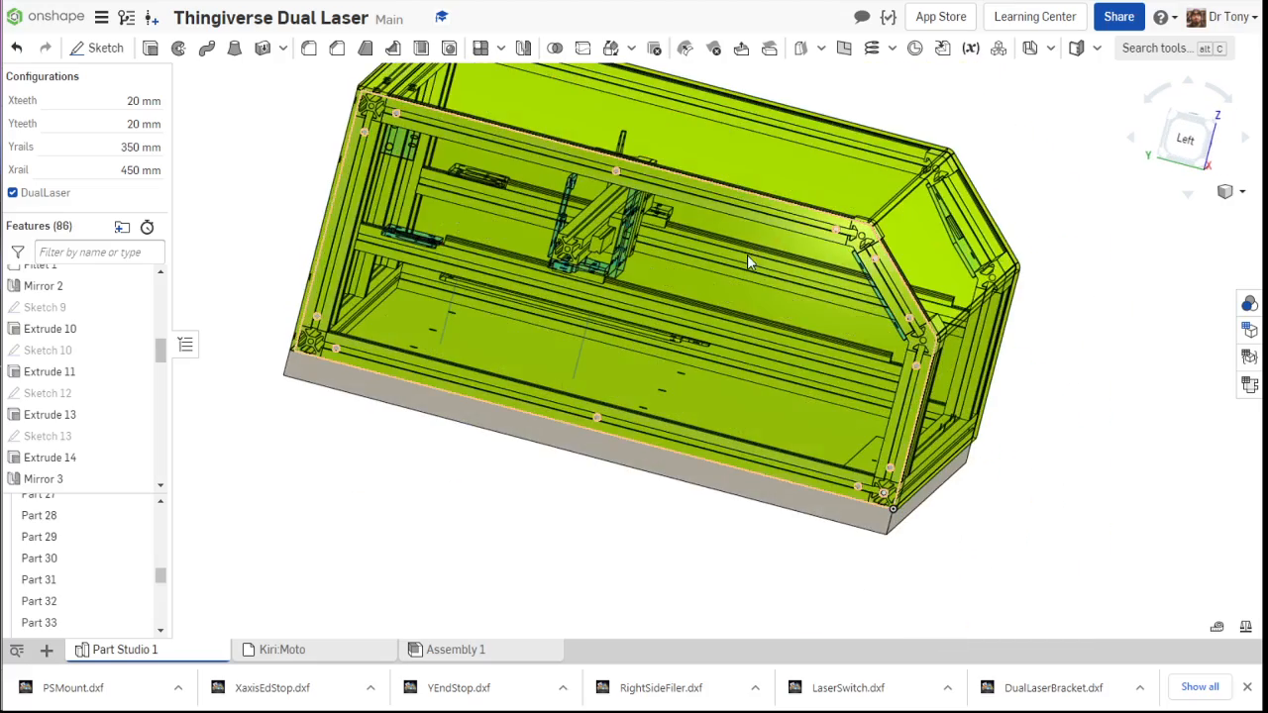
{"action": "right_click", "coordinate": [750, 261]}
{"action": "left_click", "coordinate": [789, 268]}
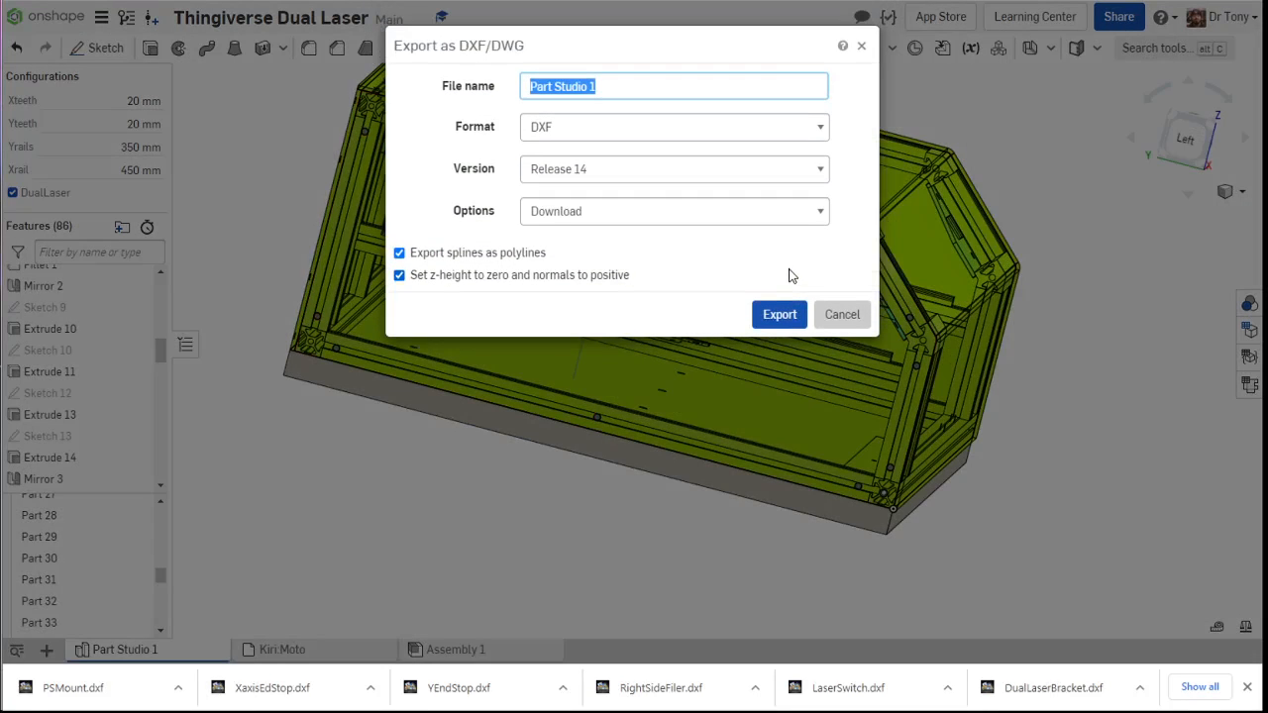
{"action": "type", "text": "LeftSide"}
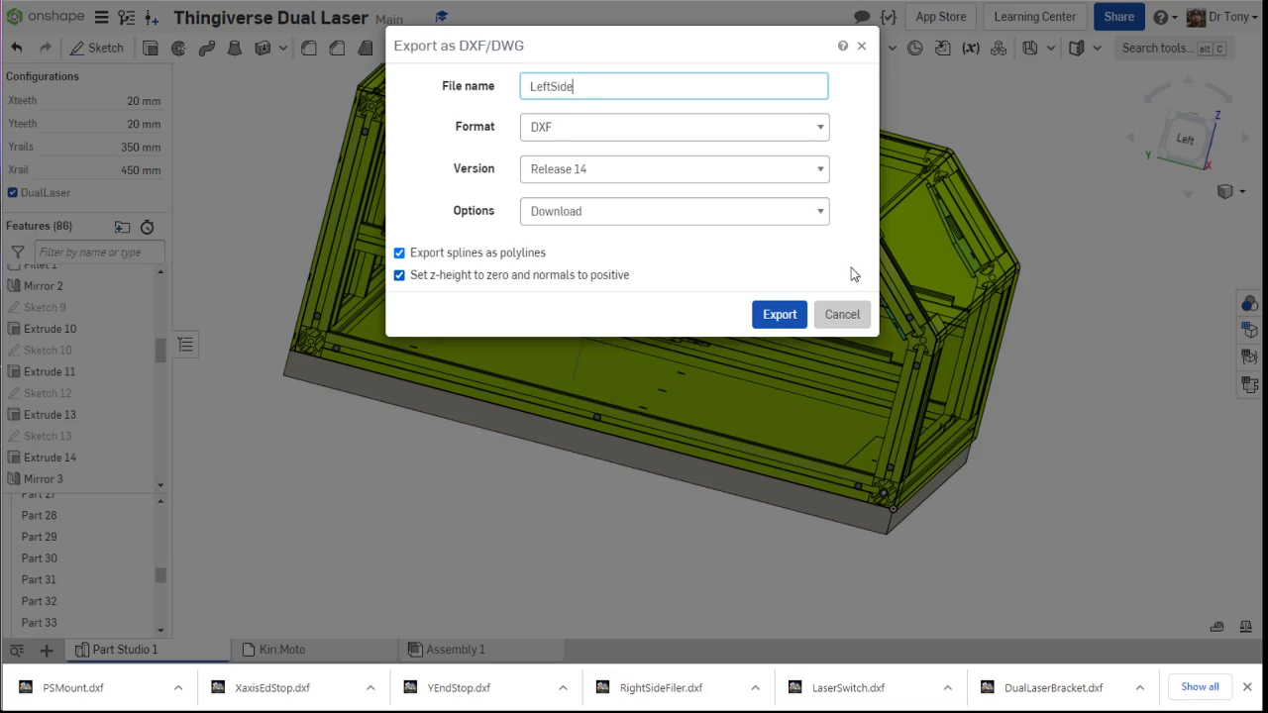
{"action": "left_click", "coordinate": [780, 314]}
Step: Export the outer face of the machine's right side panel as a DXF file named RightSide
{"action": "scroll", "coordinate": [792, 255], "scroll_direction": "up", "scroll_amount": 3}
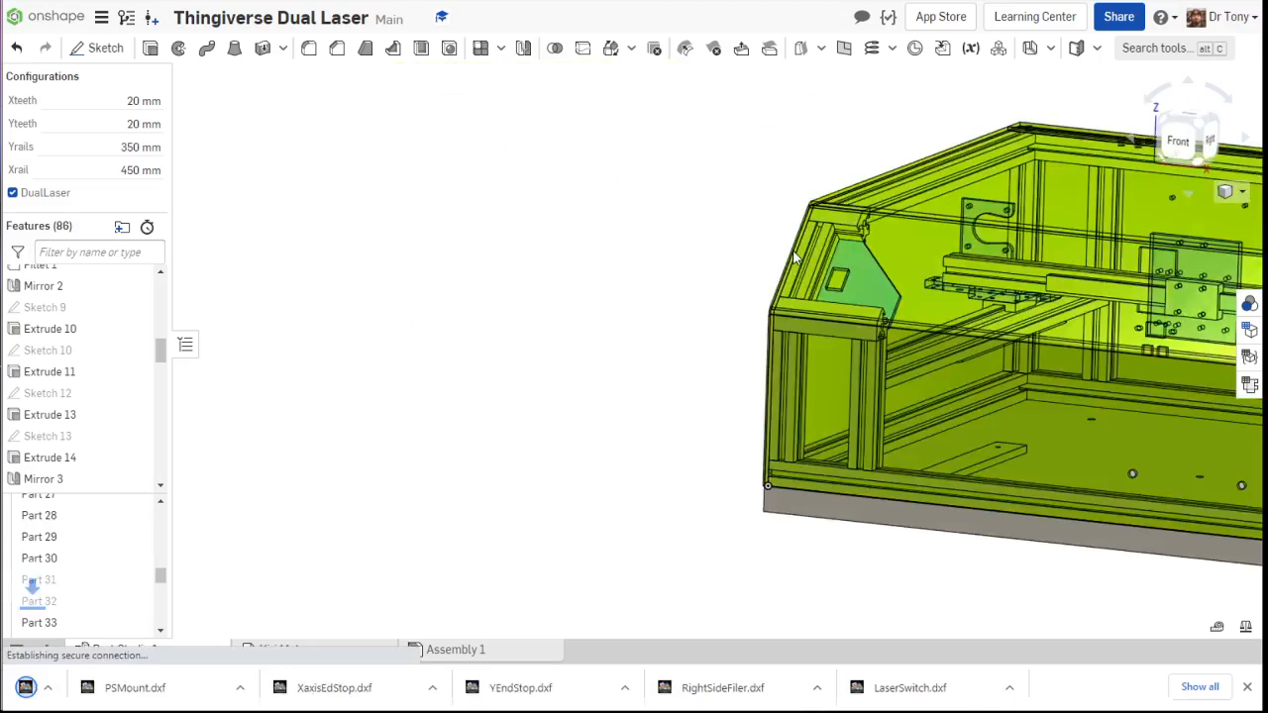
{"action": "right_click_drag", "start_coordinate": [792, 255], "coordinate": [745, 283]}
{"action": "scroll", "coordinate": [914, 329], "scroll_direction": "down", "scroll_amount": 4}
{"action": "scroll", "coordinate": [1151, 365], "scroll_direction": "up", "scroll_amount": 4}
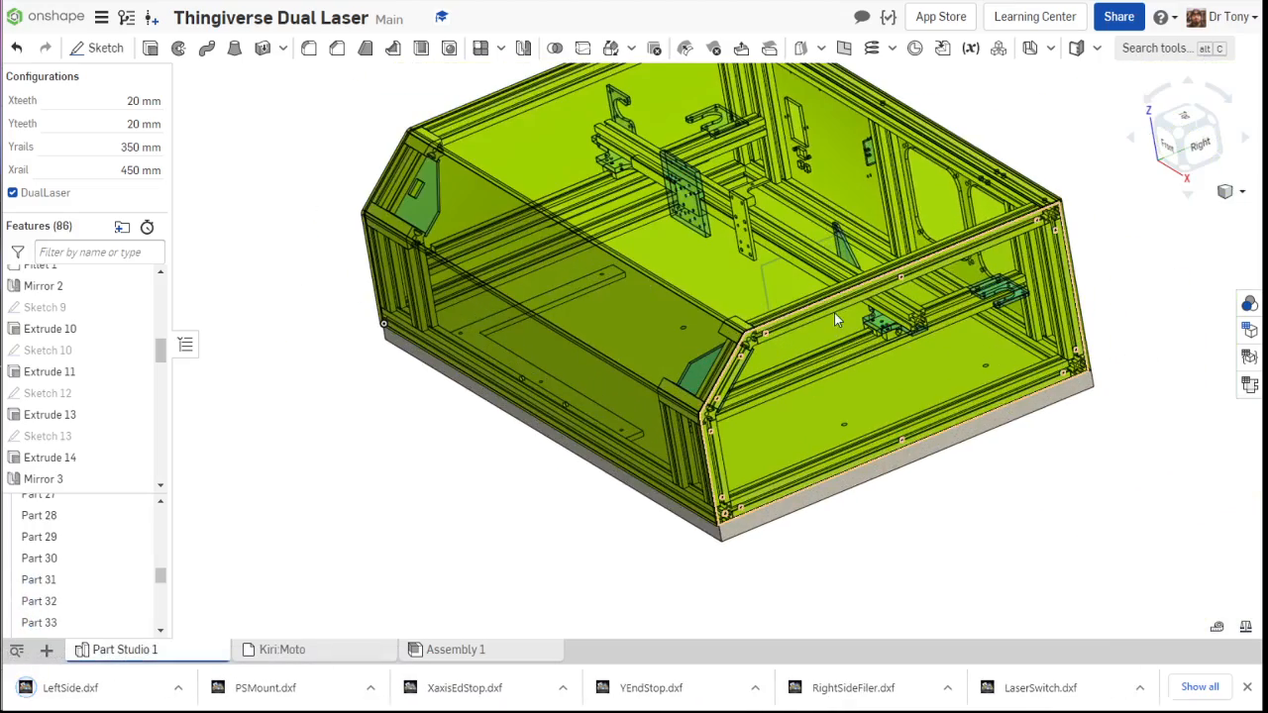
{"action": "right_click", "coordinate": [834, 315]}
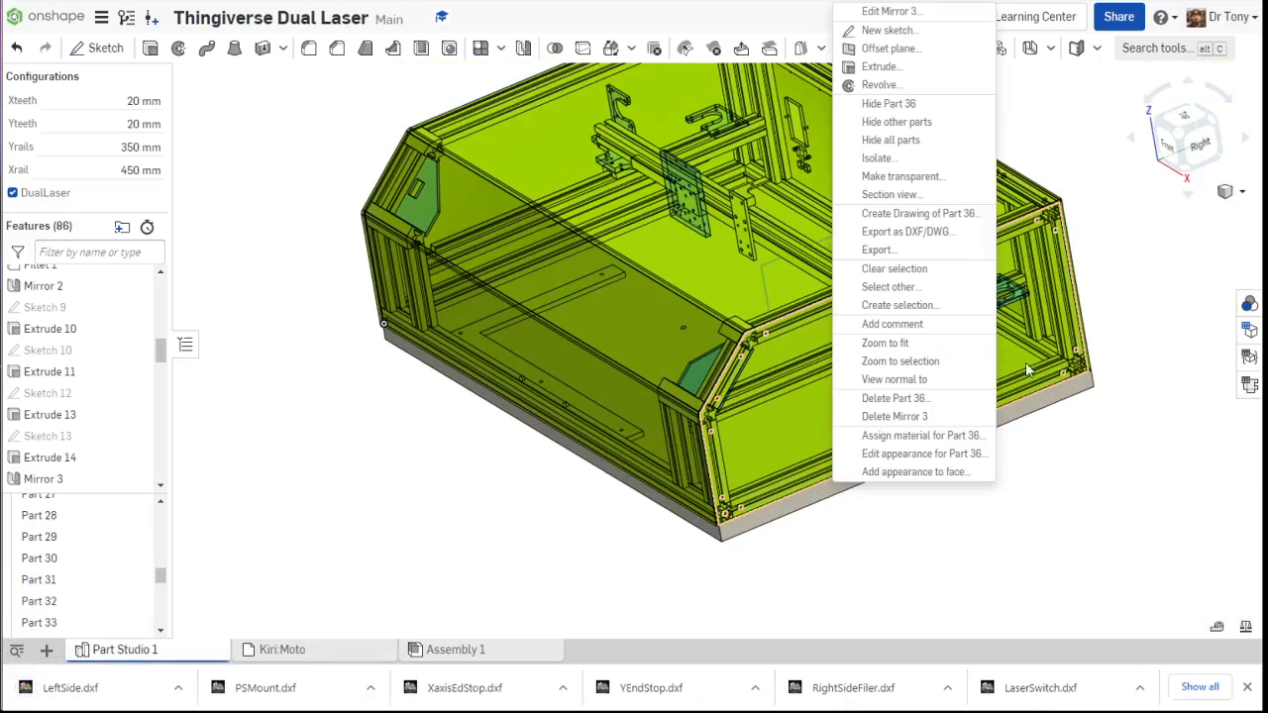
{"action": "left_click", "coordinate": [941, 236]}
{"action": "type", "text": "RightS"}
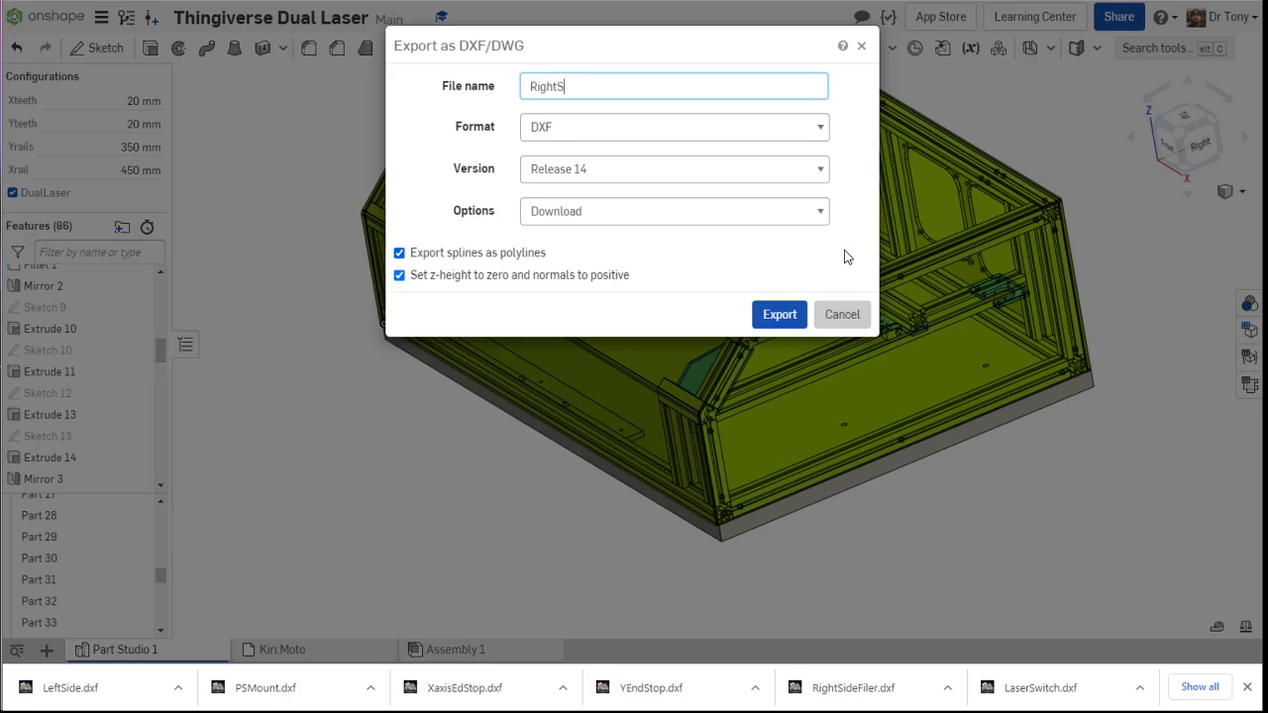
{"action": "type", "text": "ide"}
{"action": "left_click", "coordinate": [778, 314]}
Step: Examine the machine's top panel, upper frame rails and corner joints from several angles
{"action": "scroll", "coordinate": [683, 354], "scroll_direction": "down", "scroll_amount": 3}
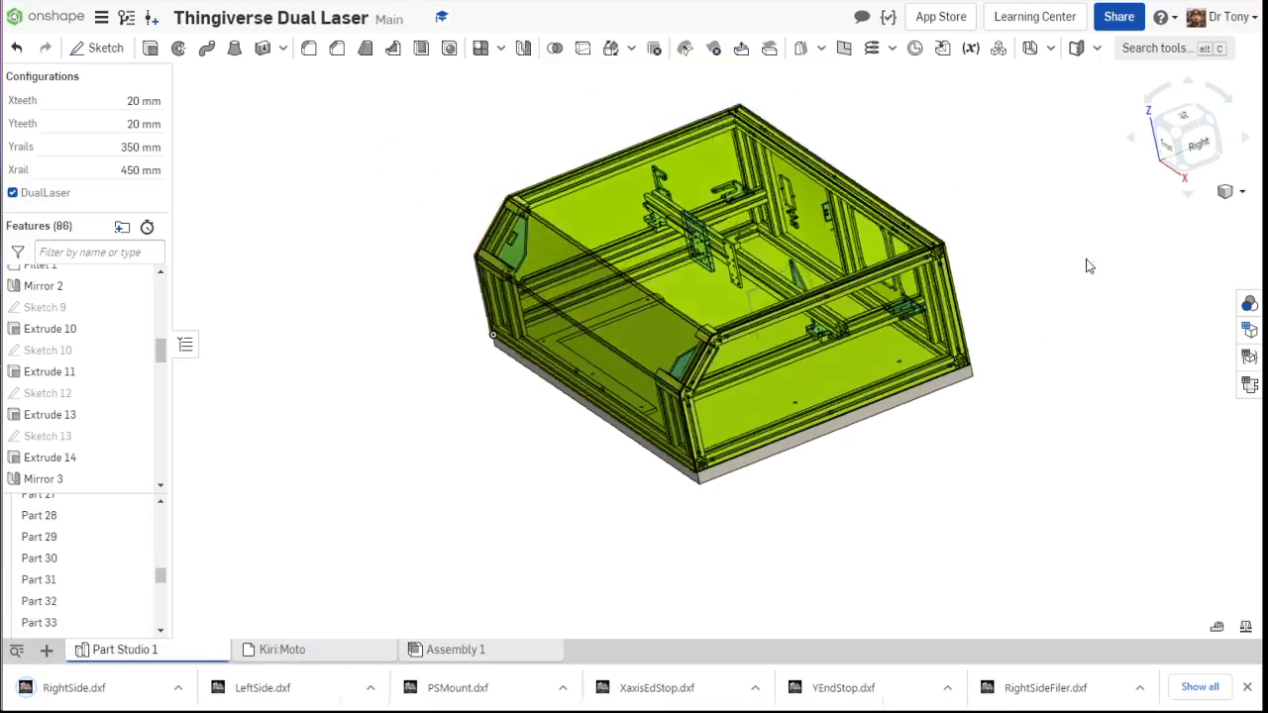
{"action": "right_click_drag", "start_coordinate": [1086, 261], "coordinate": [955, 258]}
{"action": "scroll", "coordinate": [760, 273], "scroll_direction": "up", "scroll_amount": 3}
{"action": "scroll", "coordinate": [761, 278], "scroll_direction": "up", "scroll_amount": 6}
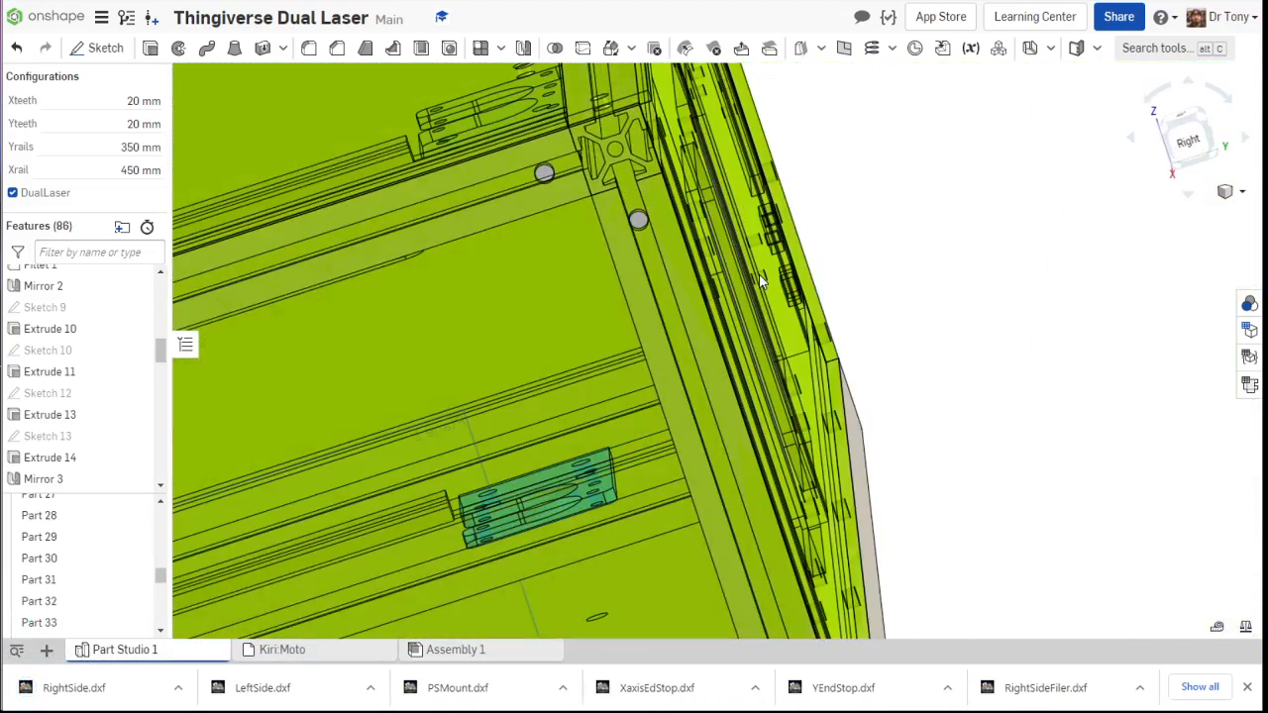
{"action": "scroll", "coordinate": [759, 274], "scroll_direction": "down", "scroll_amount": 4}
{"action": "right_click_drag", "start_coordinate": [759, 274], "coordinate": [786, 280]}
{"action": "scroll", "coordinate": [820, 277], "scroll_direction": "down", "scroll_amount": 3}
{"action": "scroll", "coordinate": [790, 292], "scroll_direction": "down", "scroll_amount": 3}
{"action": "scroll", "coordinate": [759, 119], "scroll_direction": "up", "scroll_amount": 8}
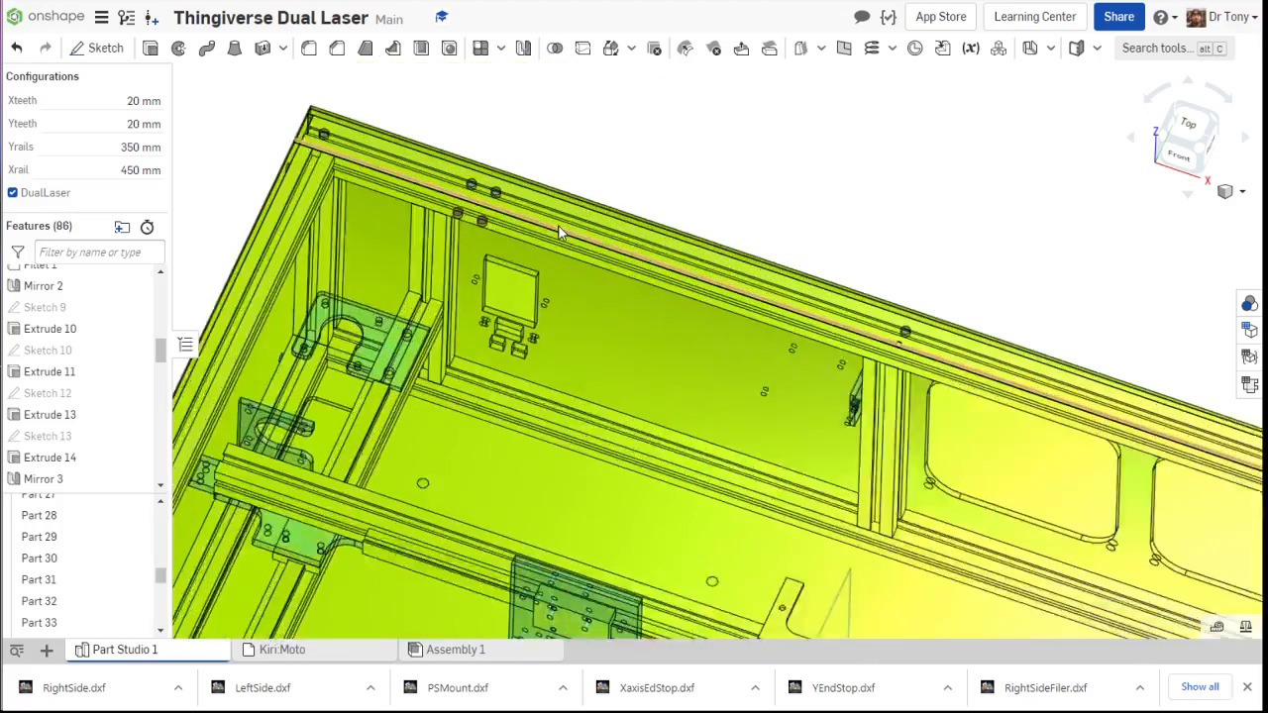
{"action": "right_click_drag", "start_coordinate": [560, 232], "coordinate": [499, 160]}
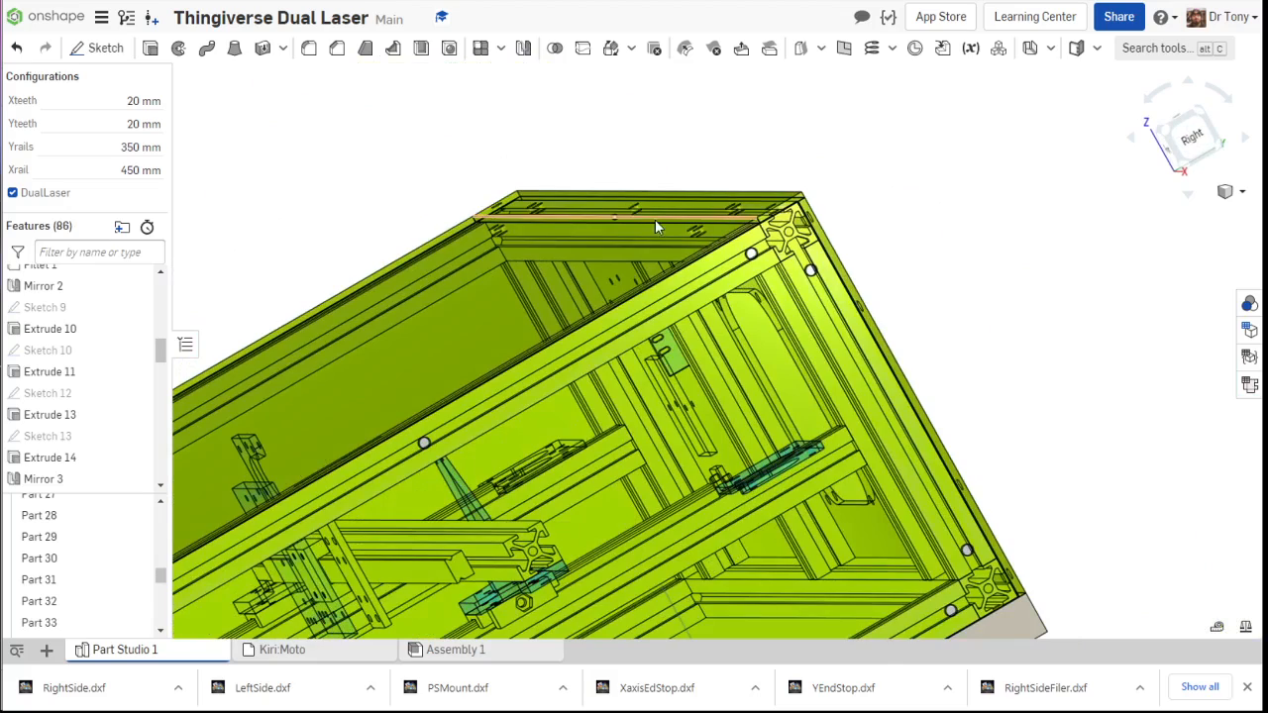
{"action": "scroll", "coordinate": [658, 220], "scroll_direction": "up", "scroll_amount": 1}
{"action": "scroll", "coordinate": [810, 206], "scroll_direction": "up", "scroll_amount": 3}
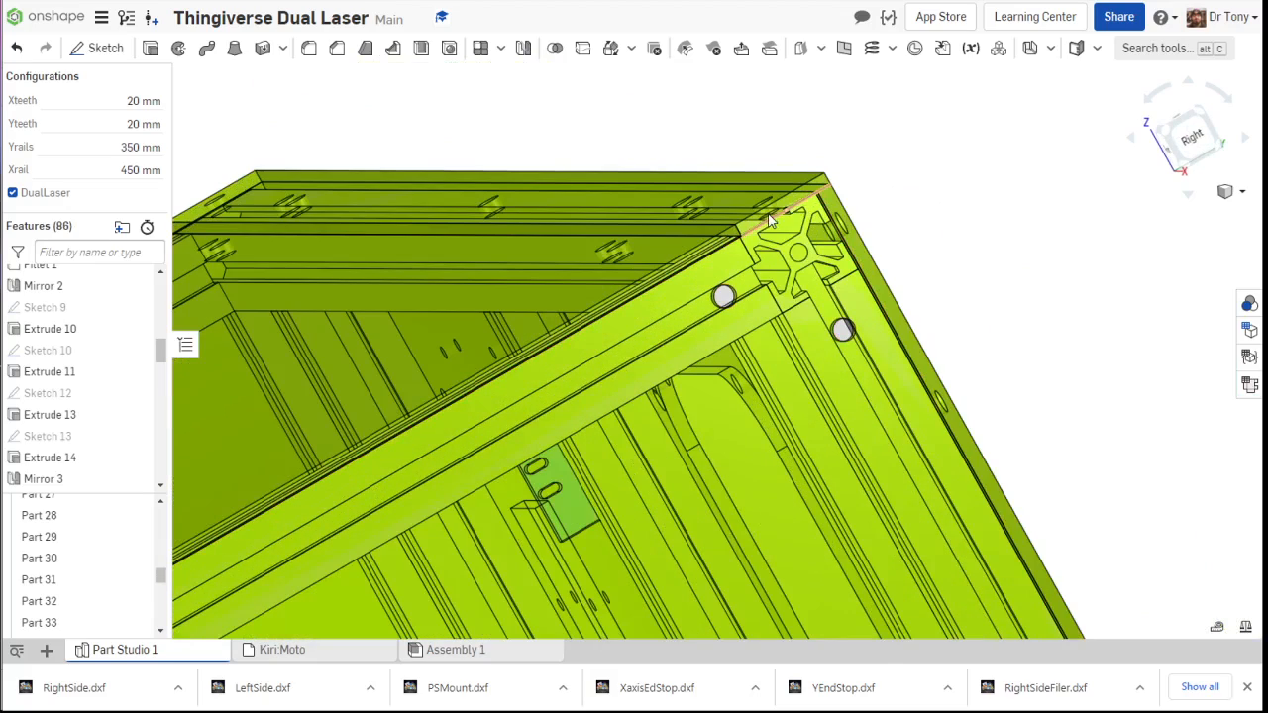
{"action": "mouse_move", "coordinate": [734, 213]}
{"action": "right_mouse_down"}
{"action": "mouse_move", "coordinate": [709, 202]}
{"action": "mouse_move", "coordinate": [723, 222]}
{"action": "right_mouse_up"}
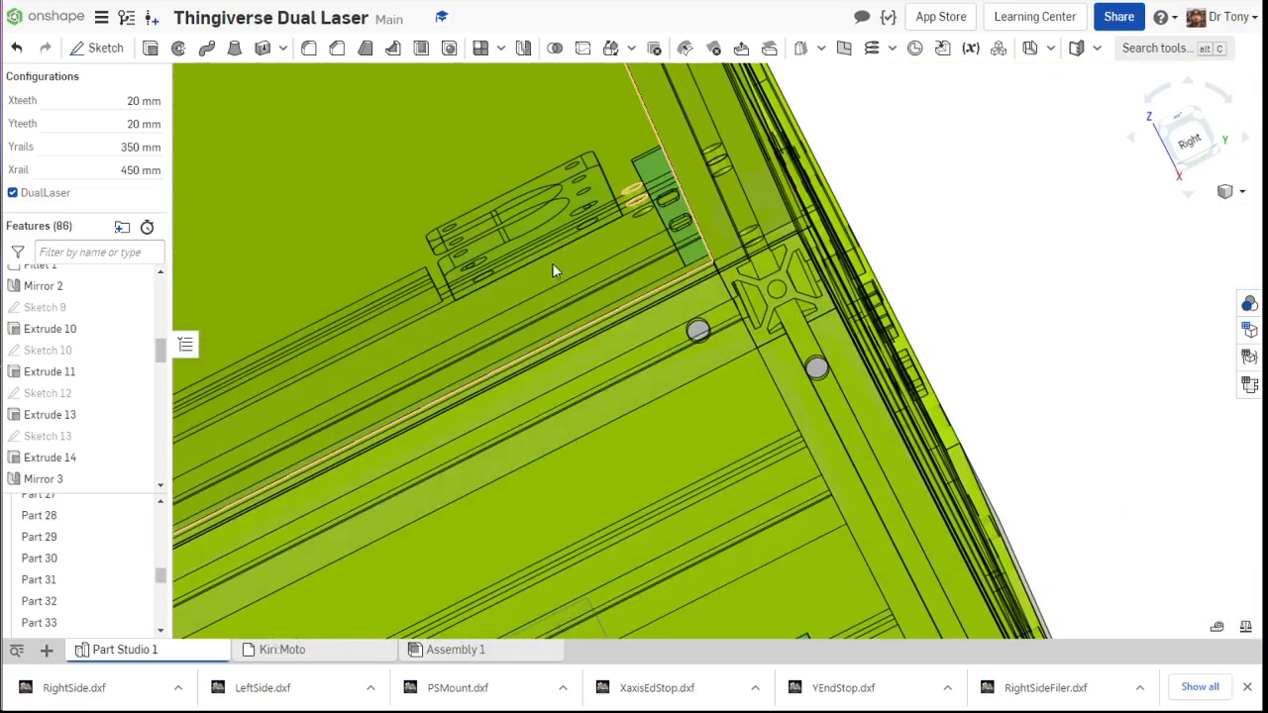
{"action": "scroll", "coordinate": [482, 246], "scroll_direction": "down", "scroll_amount": 3}
{"action": "key", "text": "f"}
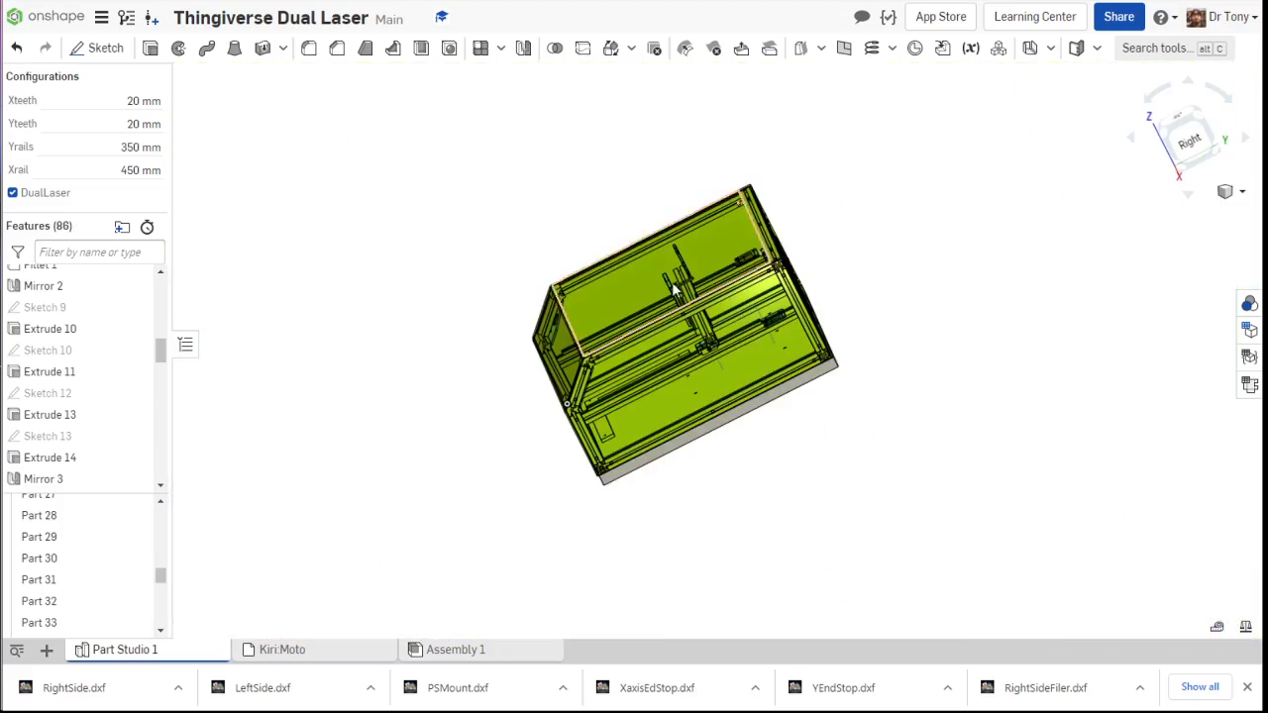
Step: Highlight Part 41 to identify the bent lid on the model and check the commands available for its top face
{"action": "left_click", "coordinate": [653, 287]}
{"action": "left_click", "coordinate": [452, 361]}
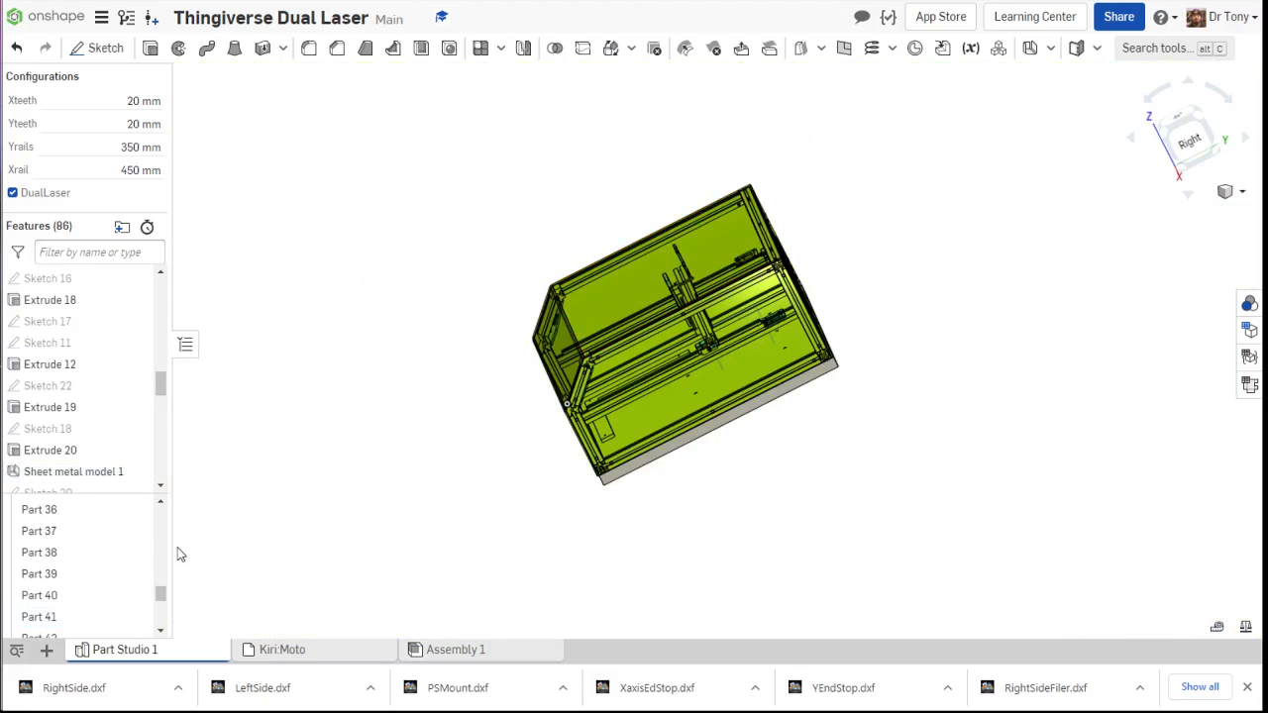
{"action": "left_click", "coordinate": [79, 615]}
{"action": "right_click_drag", "start_coordinate": [294, 524], "coordinate": [347, 512]}
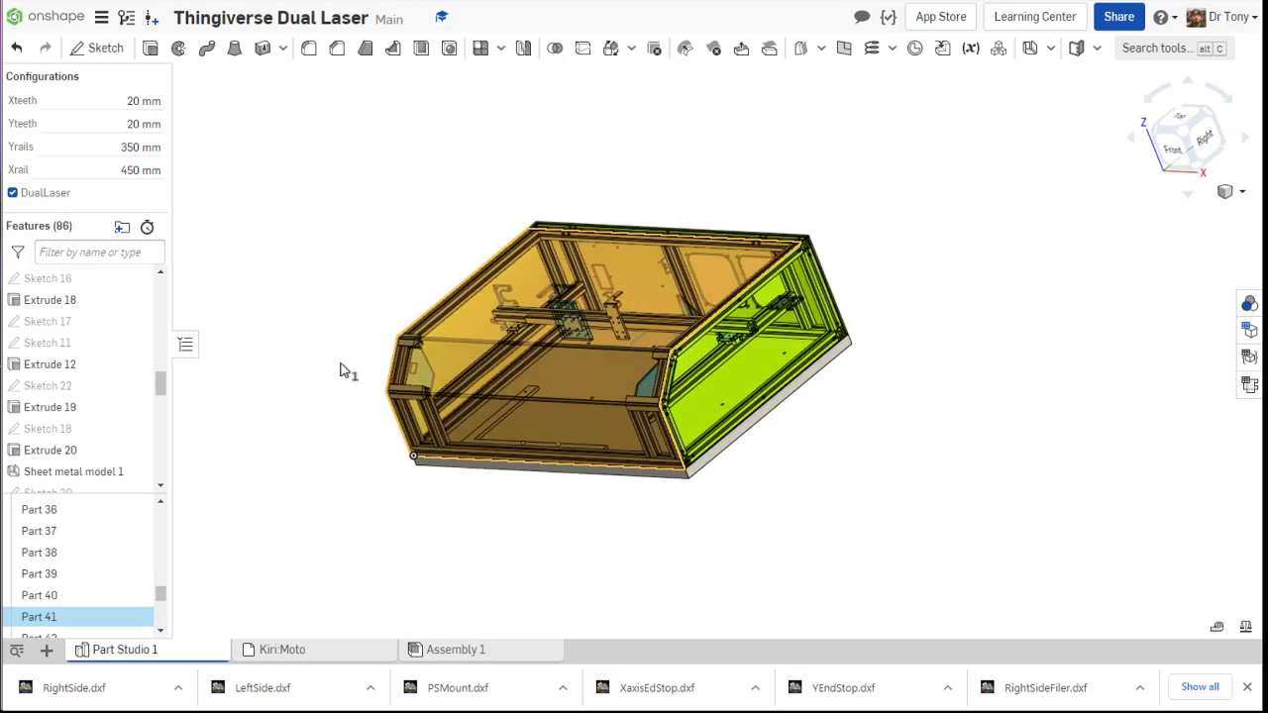
{"action": "left_click", "coordinate": [359, 325]}
{"action": "right_click_drag", "start_coordinate": [358, 325], "coordinate": [494, 299]}
{"action": "scroll", "coordinate": [420, 272], "scroll_direction": "up", "scroll_amount": 4}
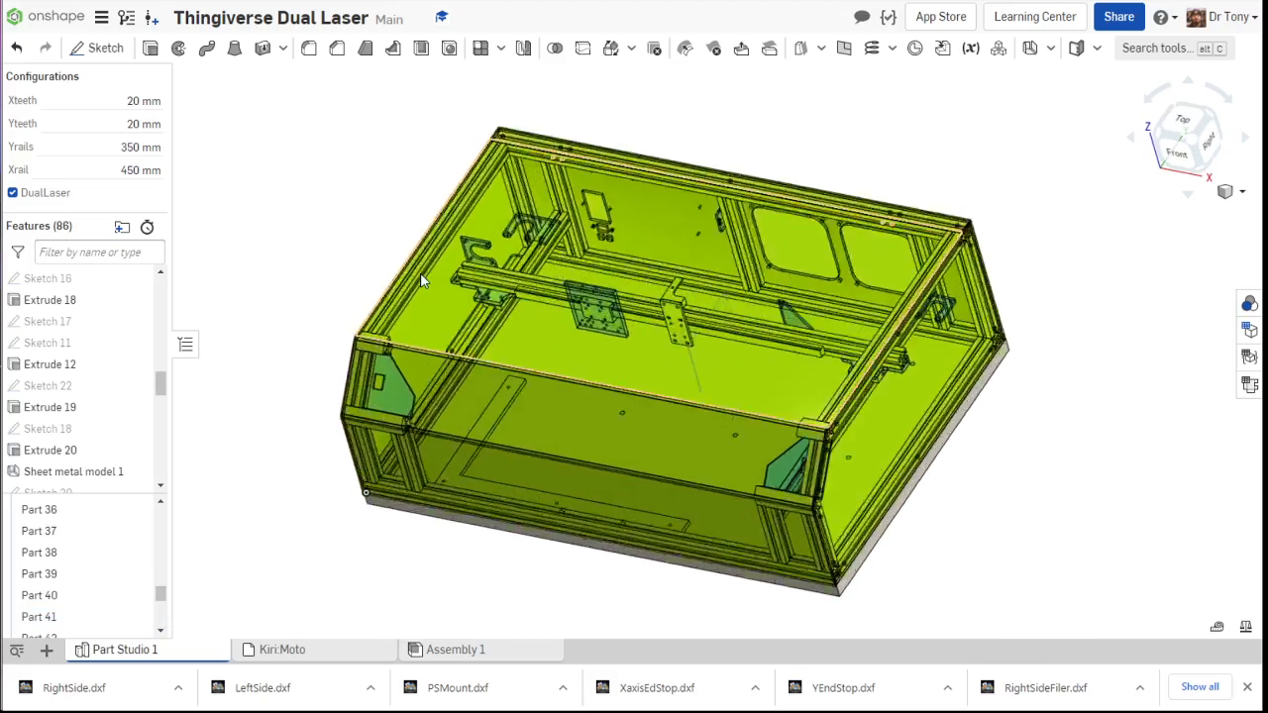
{"action": "right_click", "coordinate": [485, 280]}
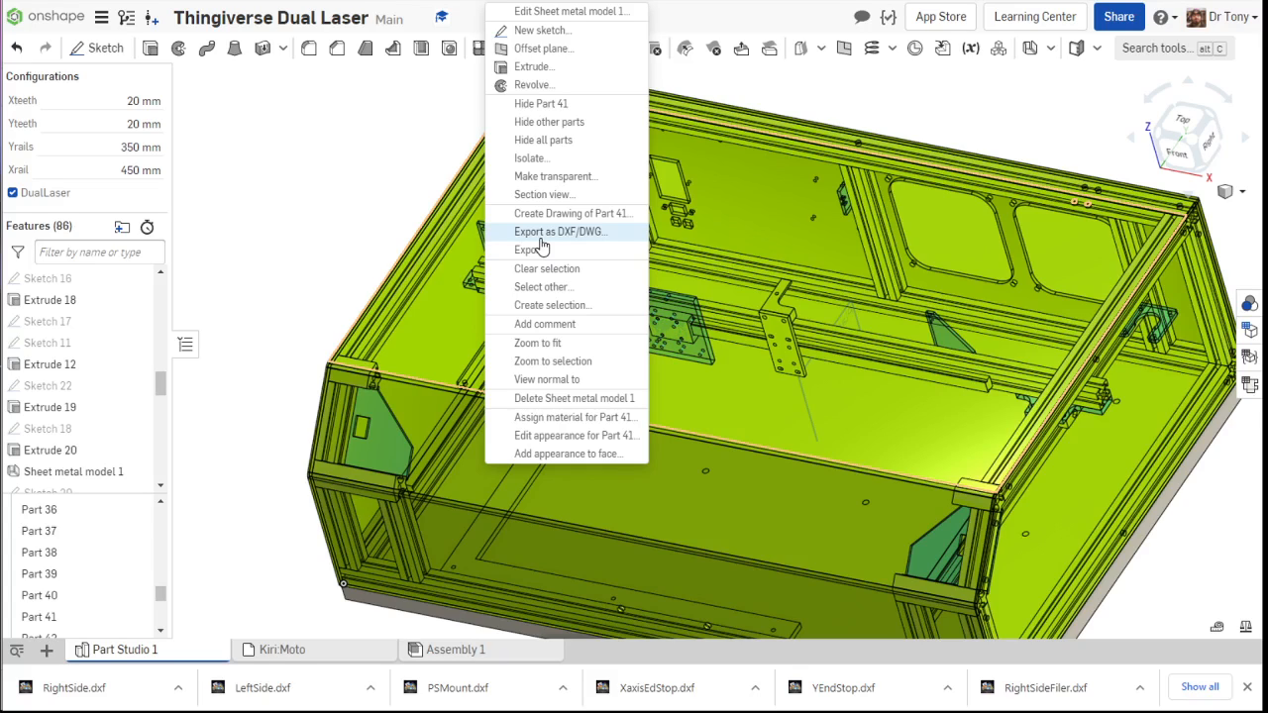
{"action": "left_click", "coordinate": [354, 188]}
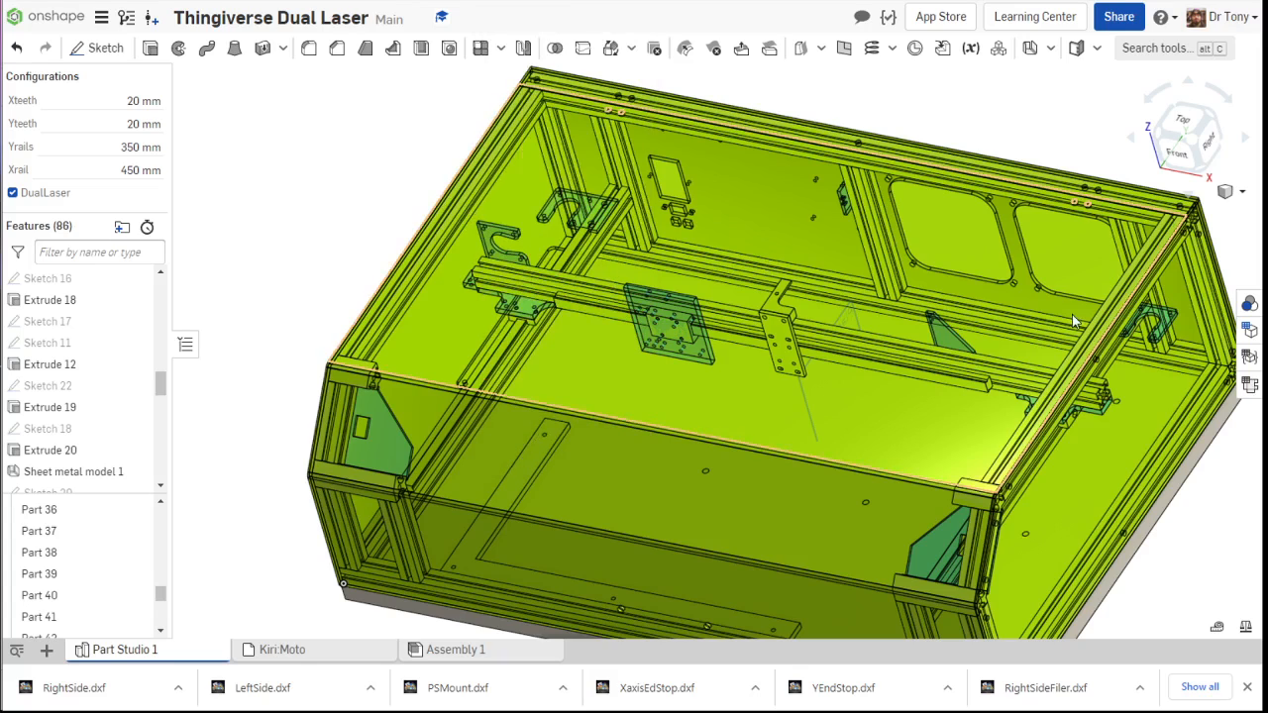
Step: Export the flat pattern of the sheet metal lid, Part 41, as a DXF file named Lid
{"action": "left_click", "coordinate": [1247, 386]}
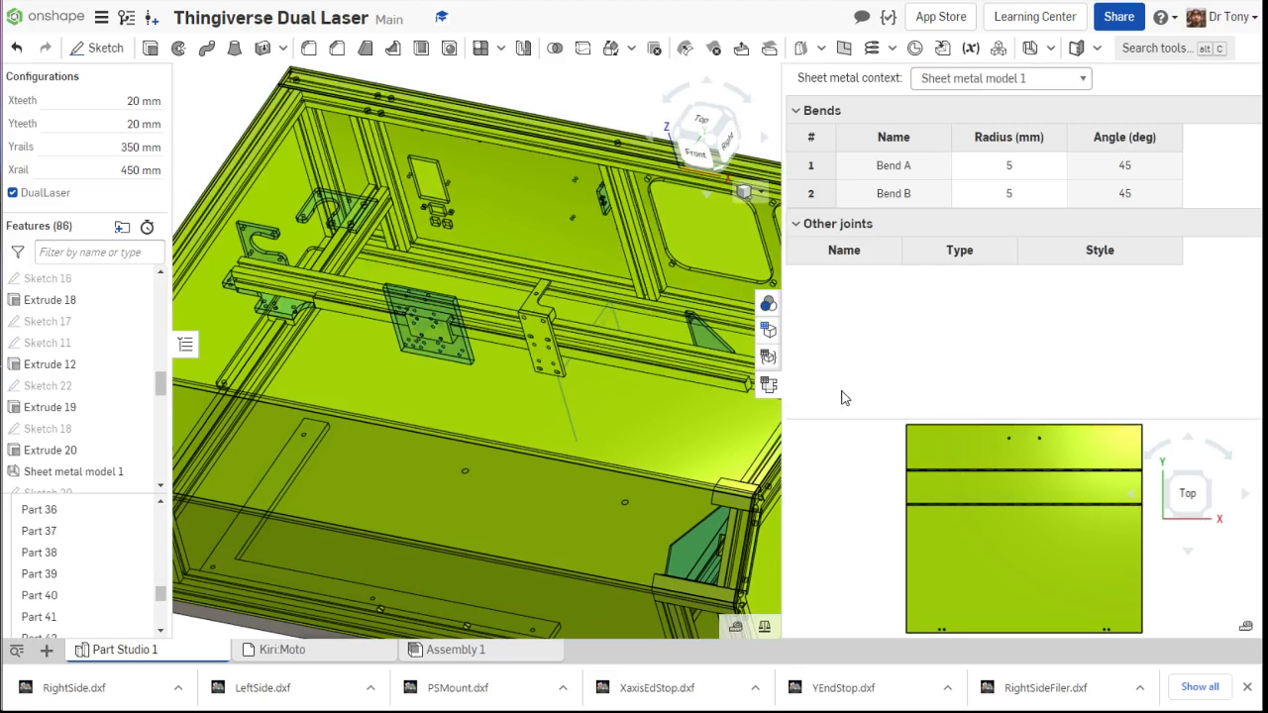
{"action": "left_click", "coordinate": [770, 386]}
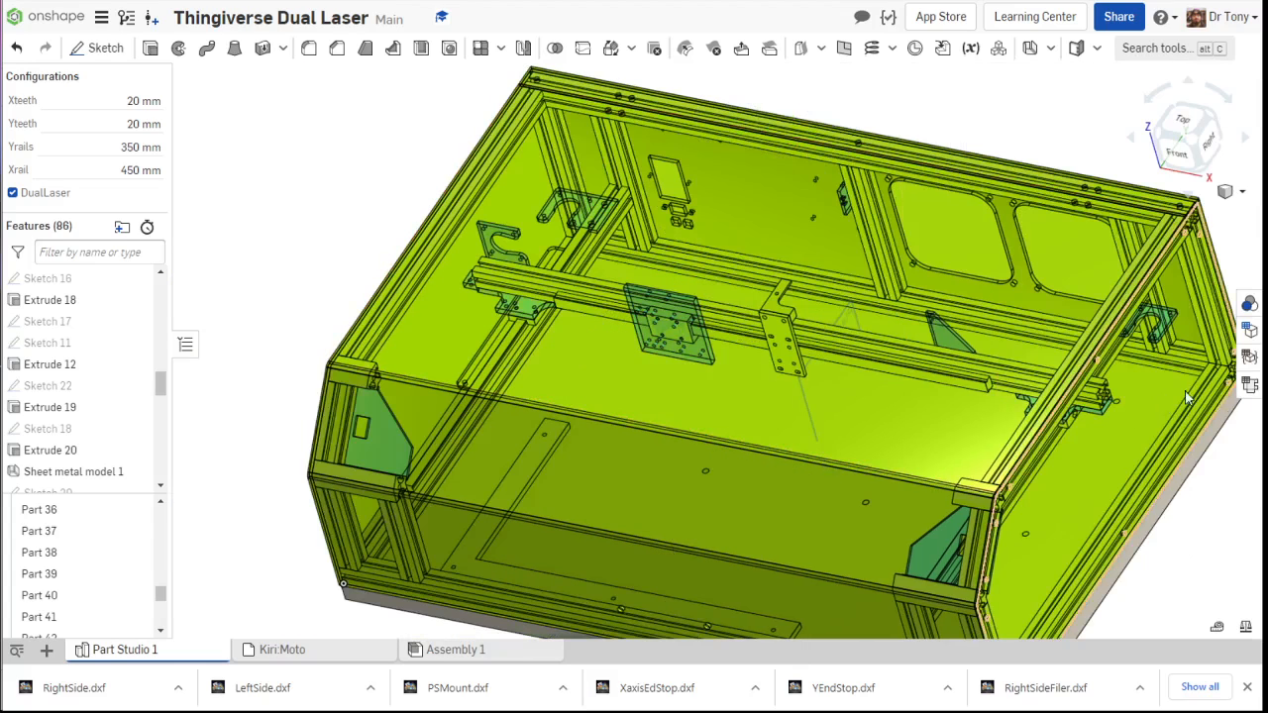
{"action": "left_click", "coordinate": [1250, 386]}
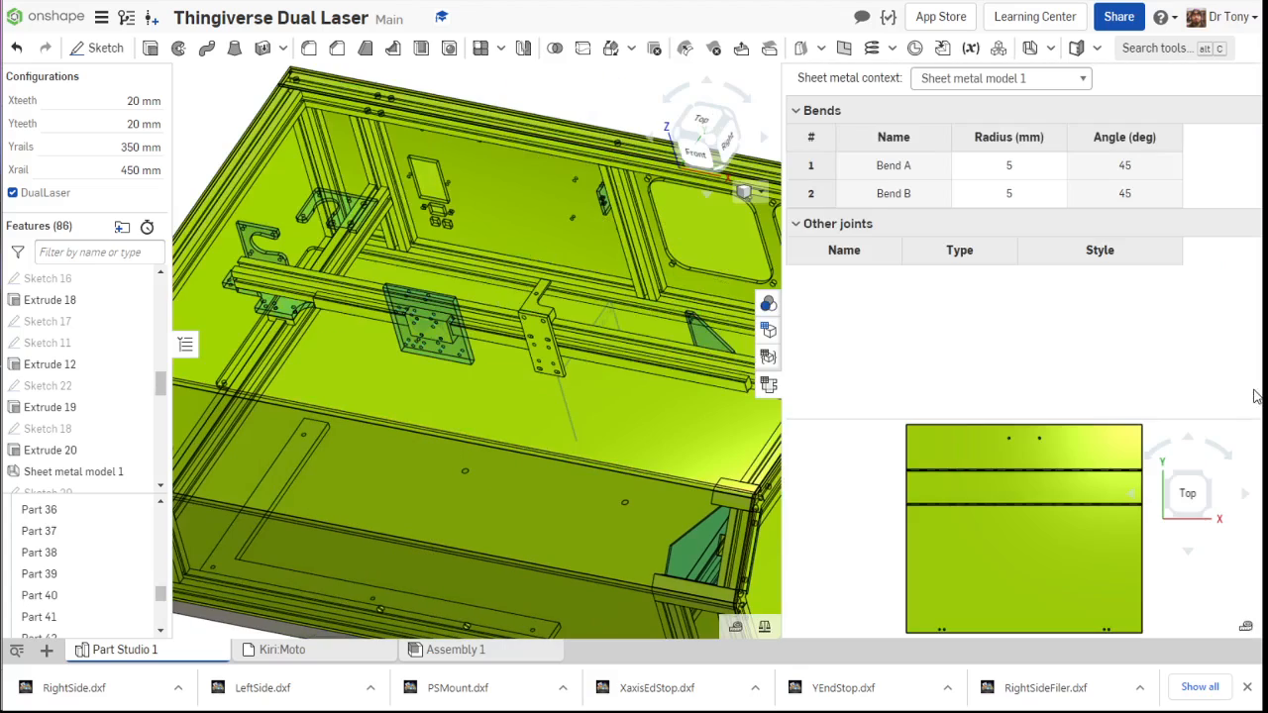
{"action": "right_click", "coordinate": [960, 533]}
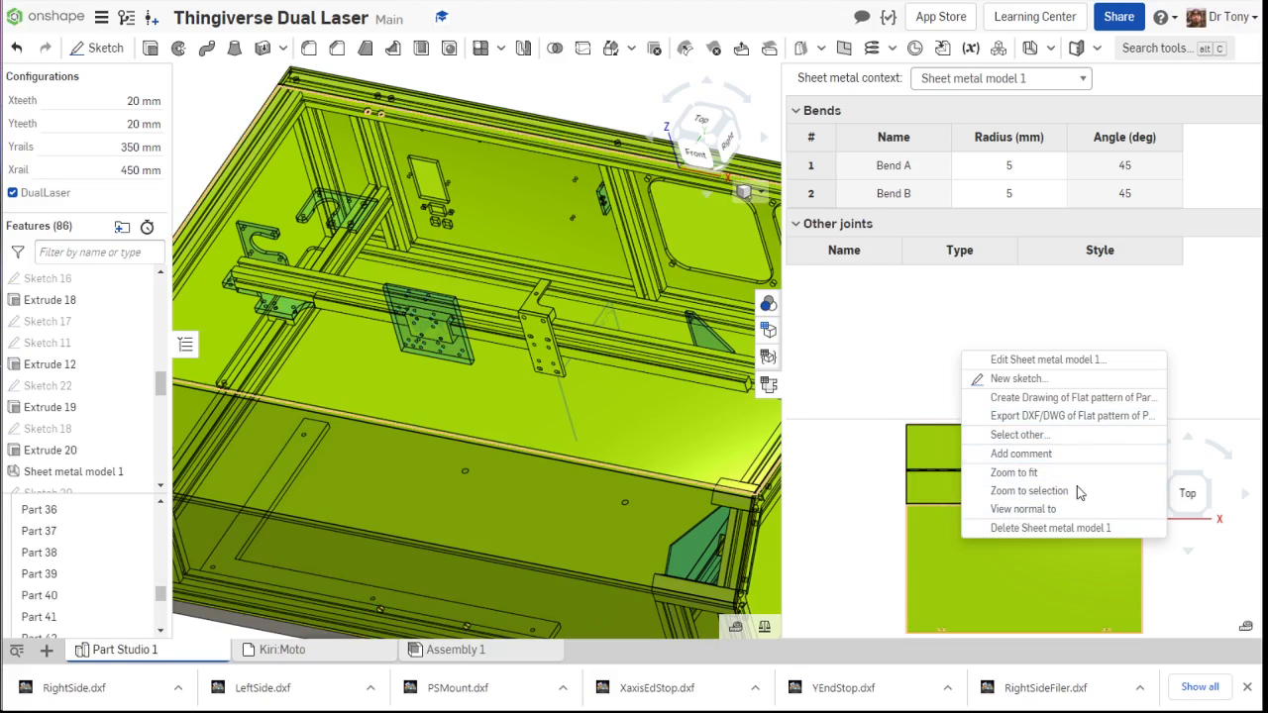
{"action": "left_click", "coordinate": [1017, 416]}
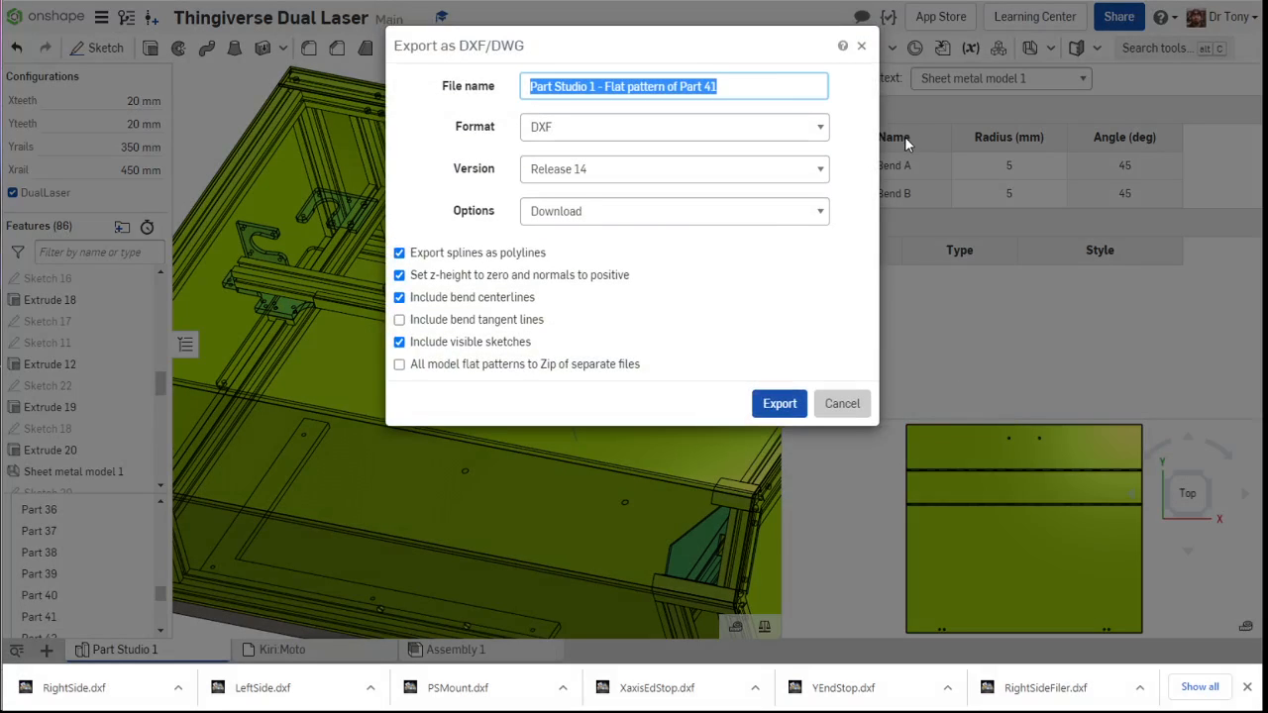
{"action": "type", "text": "Lid"}
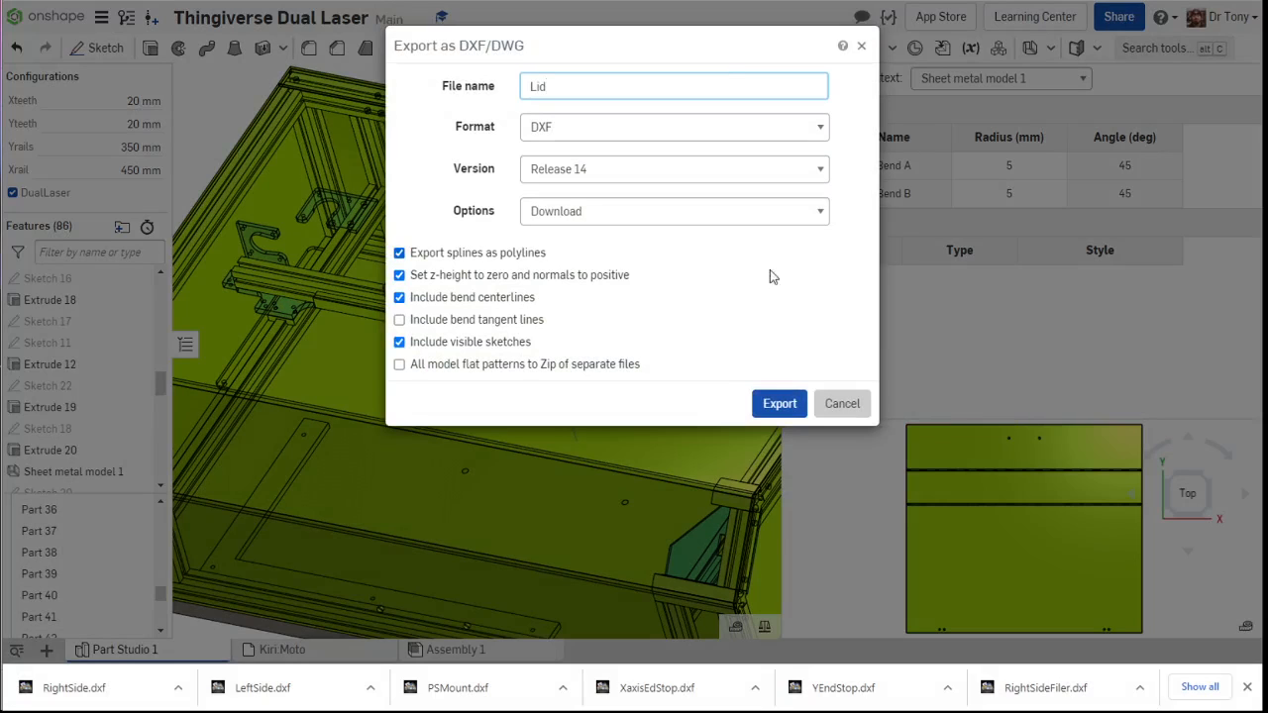
{"action": "left_click", "coordinate": [765, 402]}
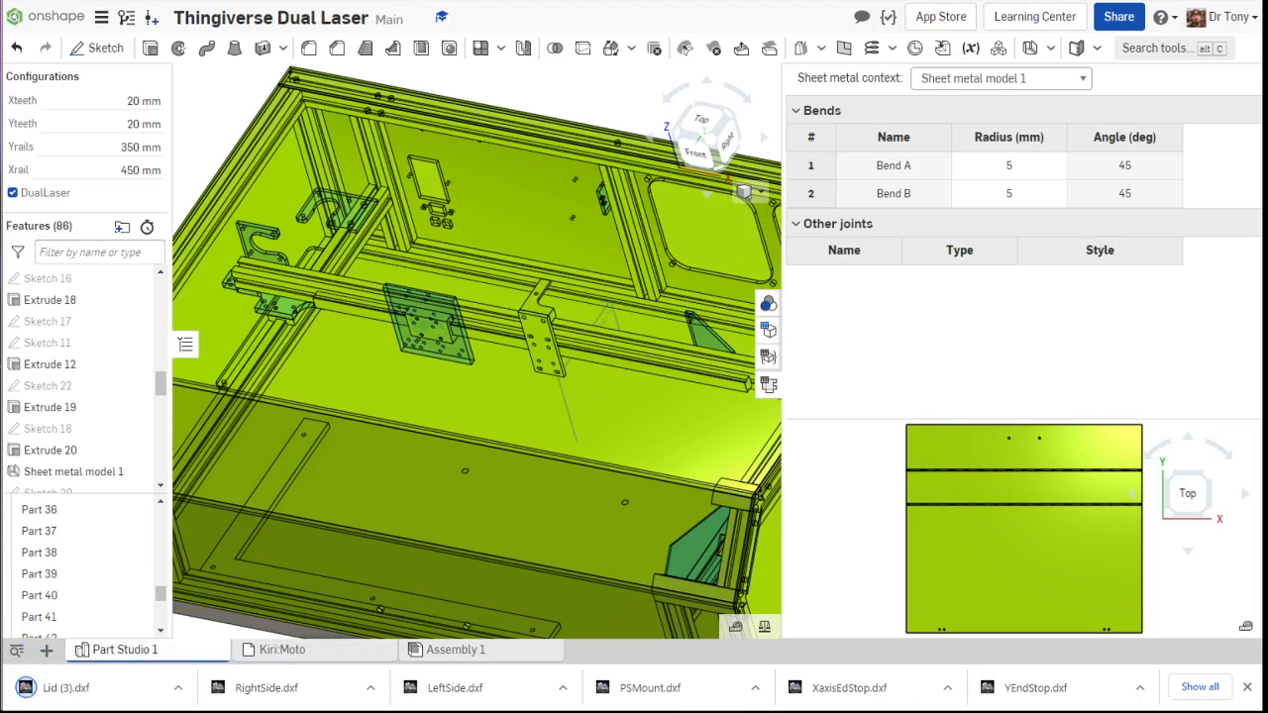
Step: Switch to LightBurn and import Lid (3).dxf from the Downloads folder into the workspace
{"action": "key", "text": "alt+Tab"}
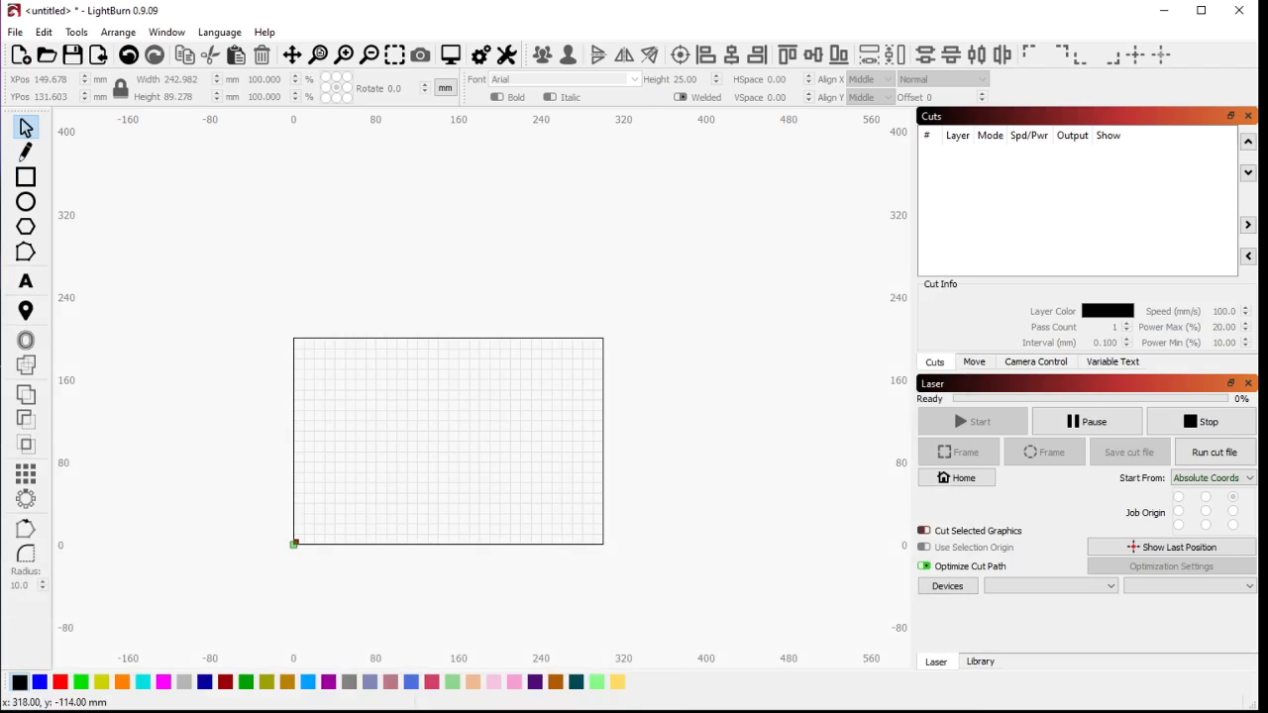
{"action": "key", "text": "alt+Tab"}
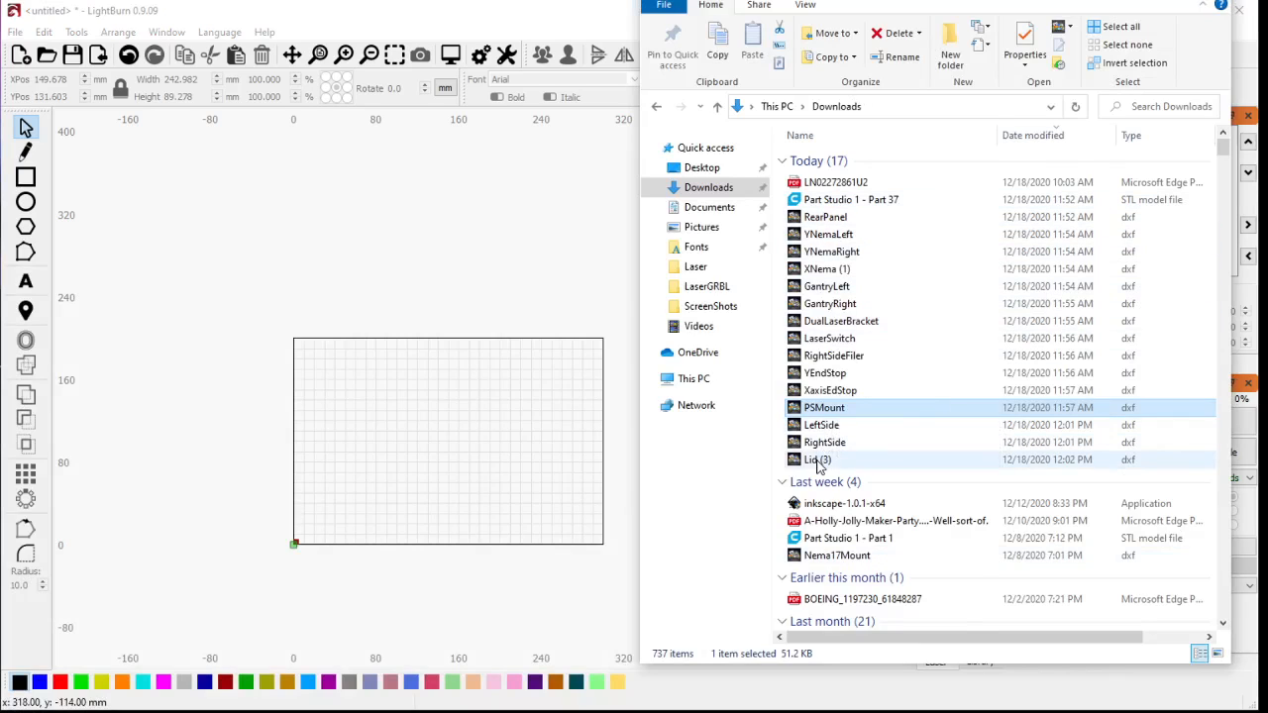
{"action": "left_click_drag", "start_coordinate": [818, 461], "coordinate": [346, 425]}
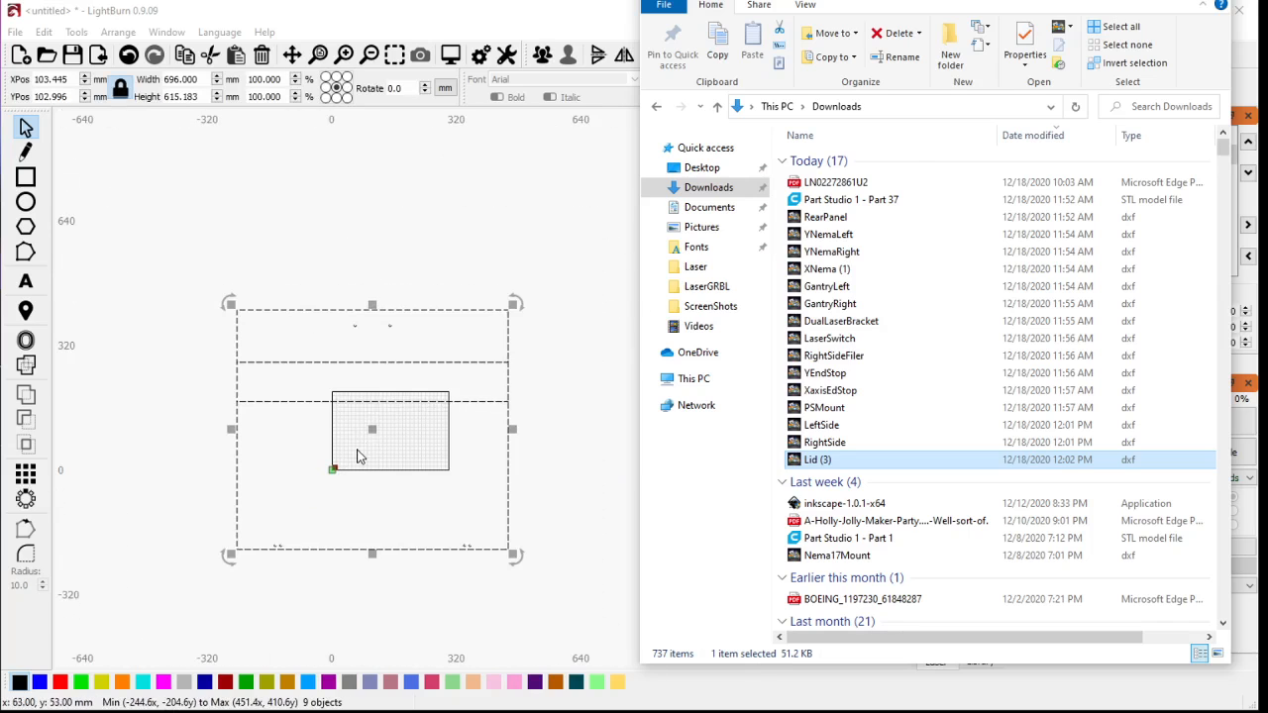
{"action": "left_click", "coordinate": [554, 425]}
{"action": "scroll", "coordinate": [428, 429], "scroll_direction": "up", "scroll_amount": 3}
{"action": "scroll", "coordinate": [471, 400], "scroll_direction": "down", "scroll_amount": 4}
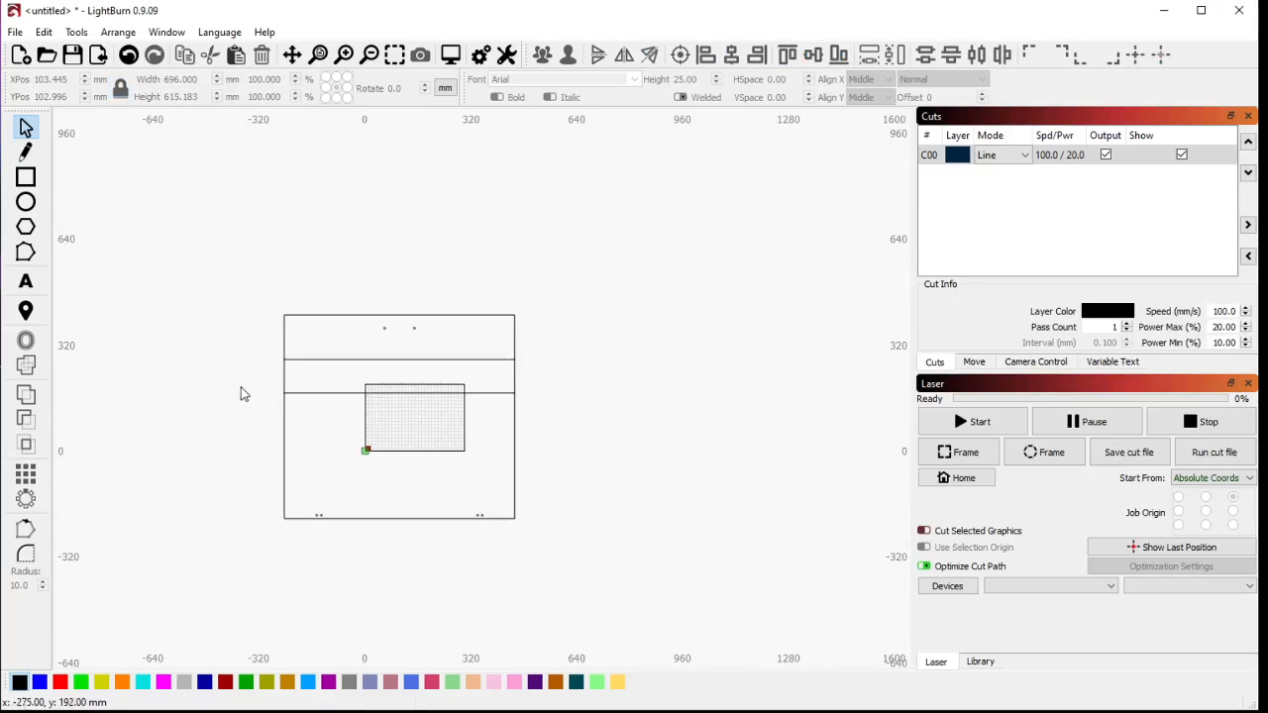
{"action": "scroll", "coordinate": [371, 379], "scroll_direction": "up", "scroll_amount": 3}
{"action": "scroll", "coordinate": [427, 447], "scroll_direction": "down", "scroll_amount": 2}
{"action": "scroll", "coordinate": [459, 320], "scroll_direction": "up", "scroll_amount": 2}
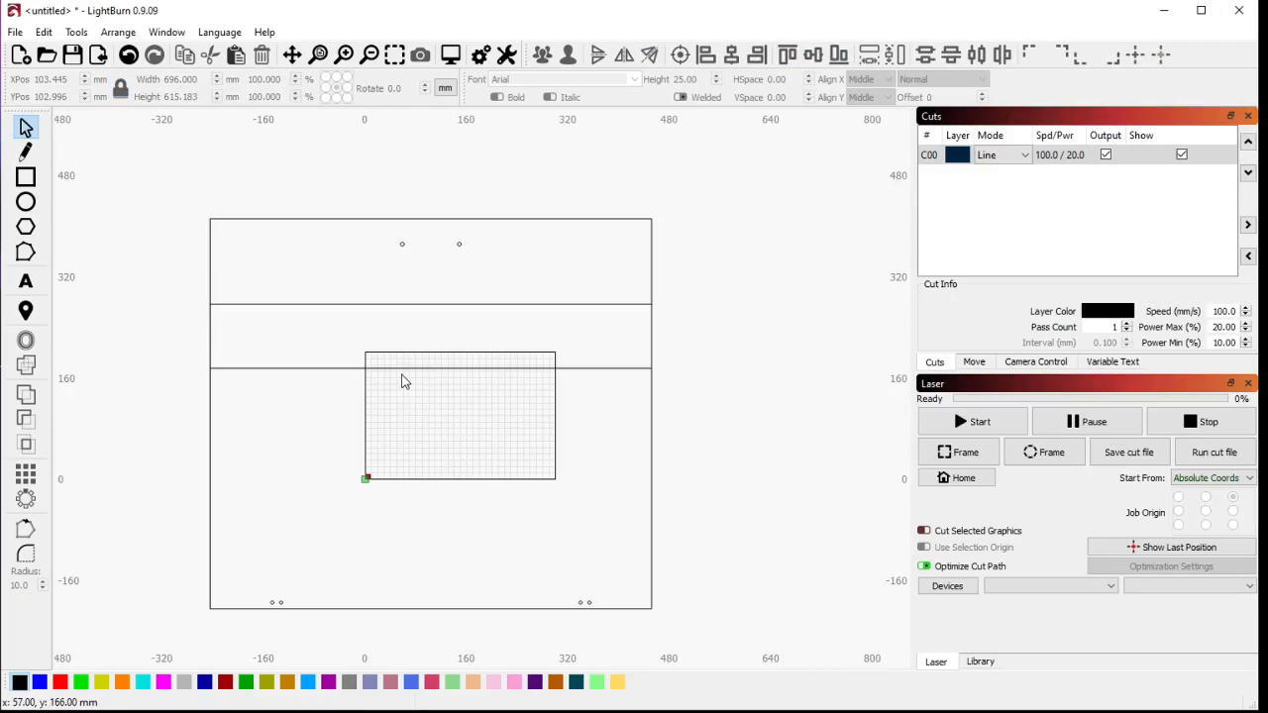
Step: Try deleting the lid's two horizontal bend lines, undo the deletion, and assign the lines to the blue layer C01
{"action": "left_click", "coordinate": [416, 368]}
{"action": "left_click", "coordinate": [133, 337]}
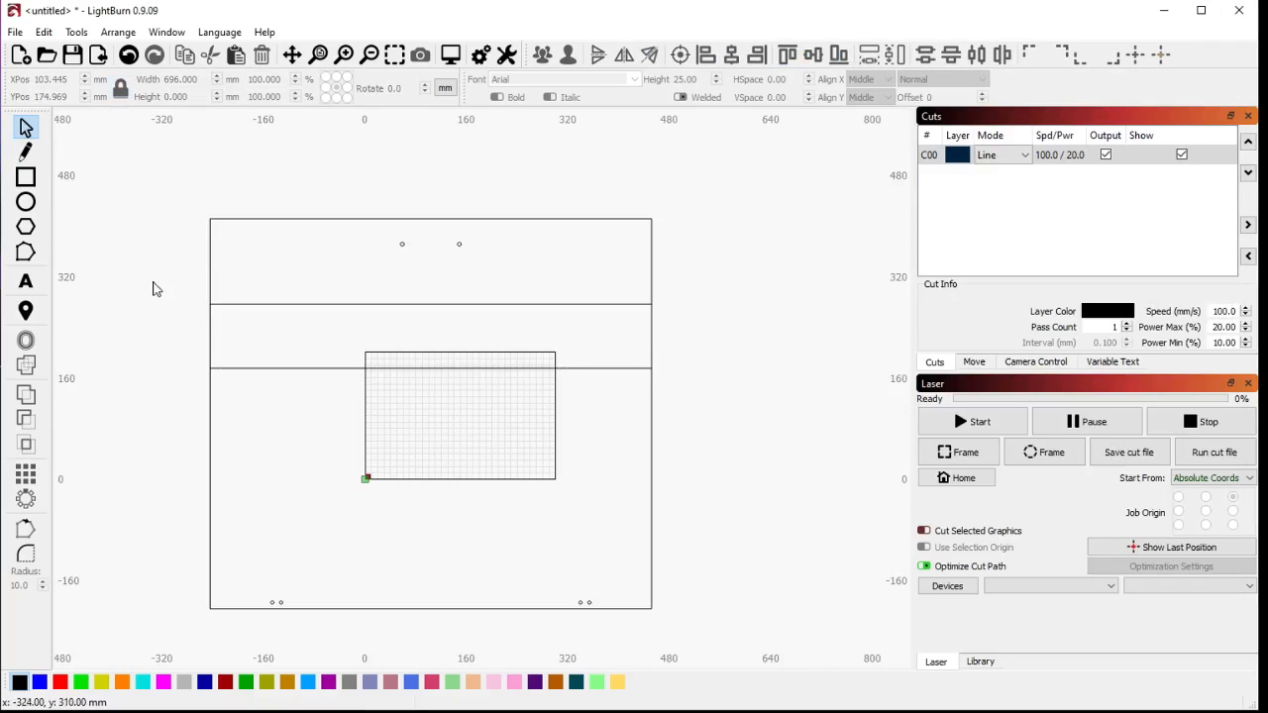
{"action": "left_click_drag", "start_coordinate": [146, 274], "coordinate": [857, 492]}
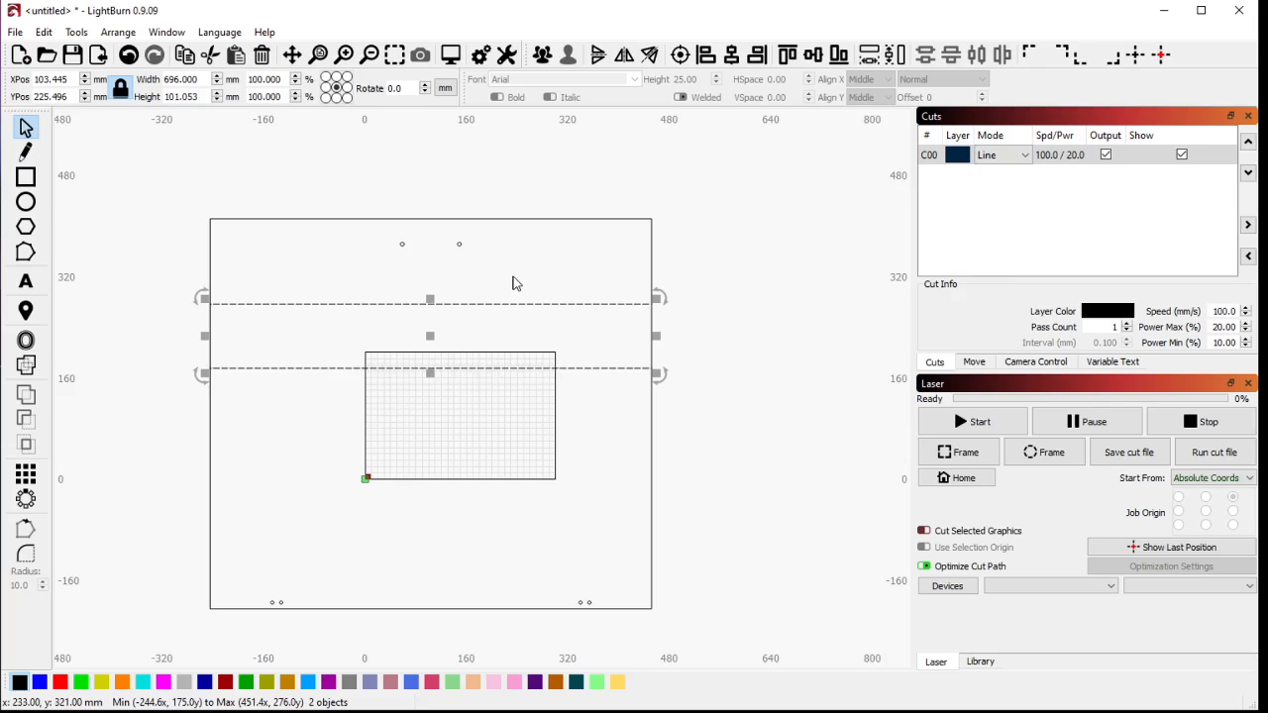
{"action": "key", "text": "Delete"}
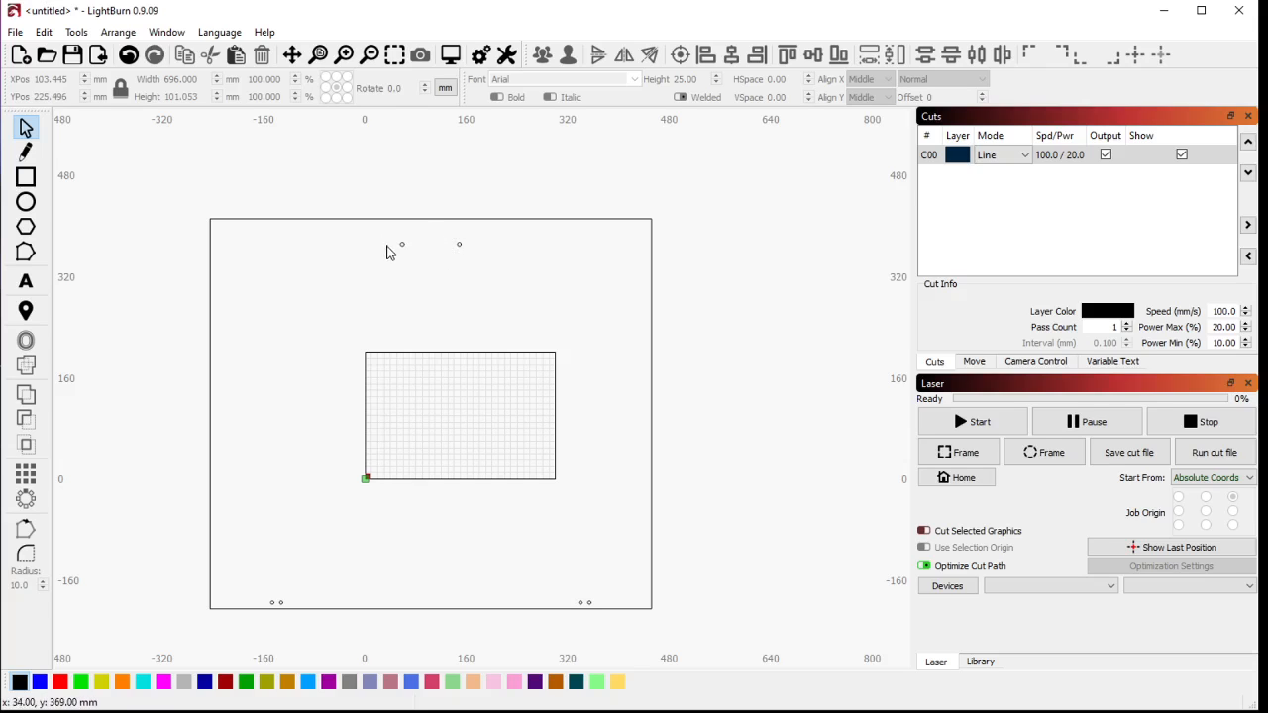
{"action": "key", "text": "ctrl+z"}
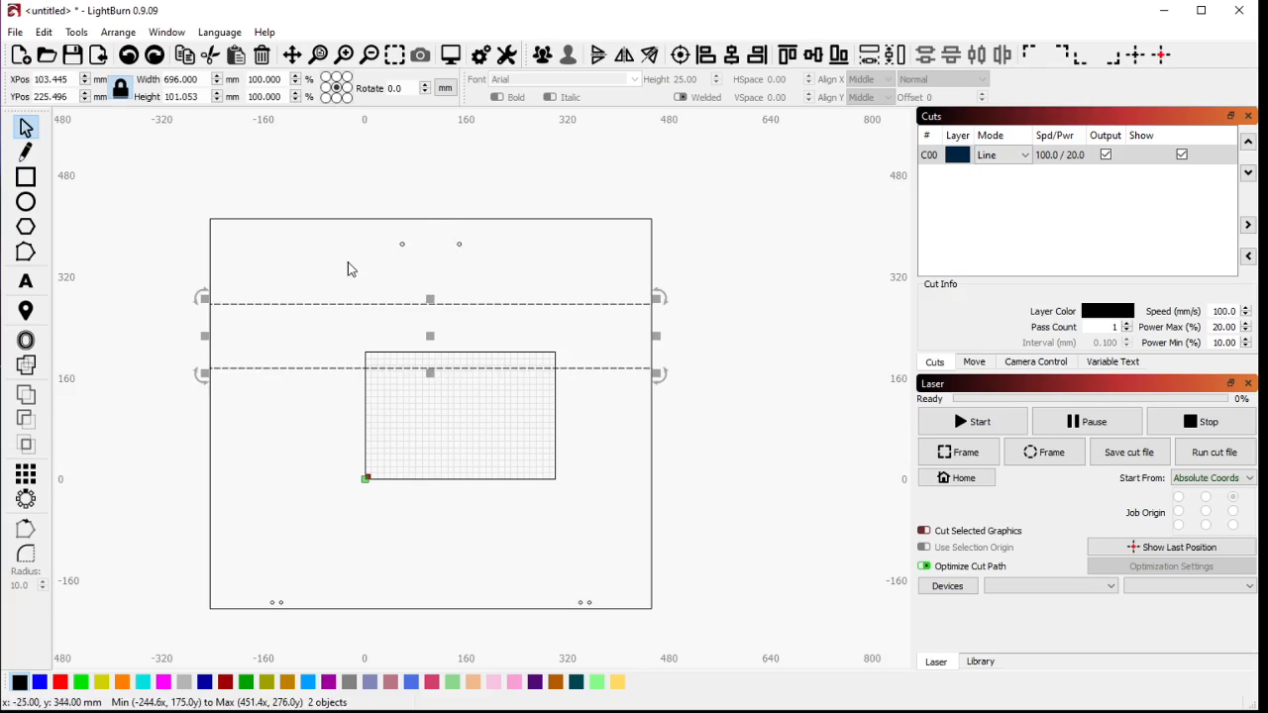
{"action": "left_click", "coordinate": [39, 683]}
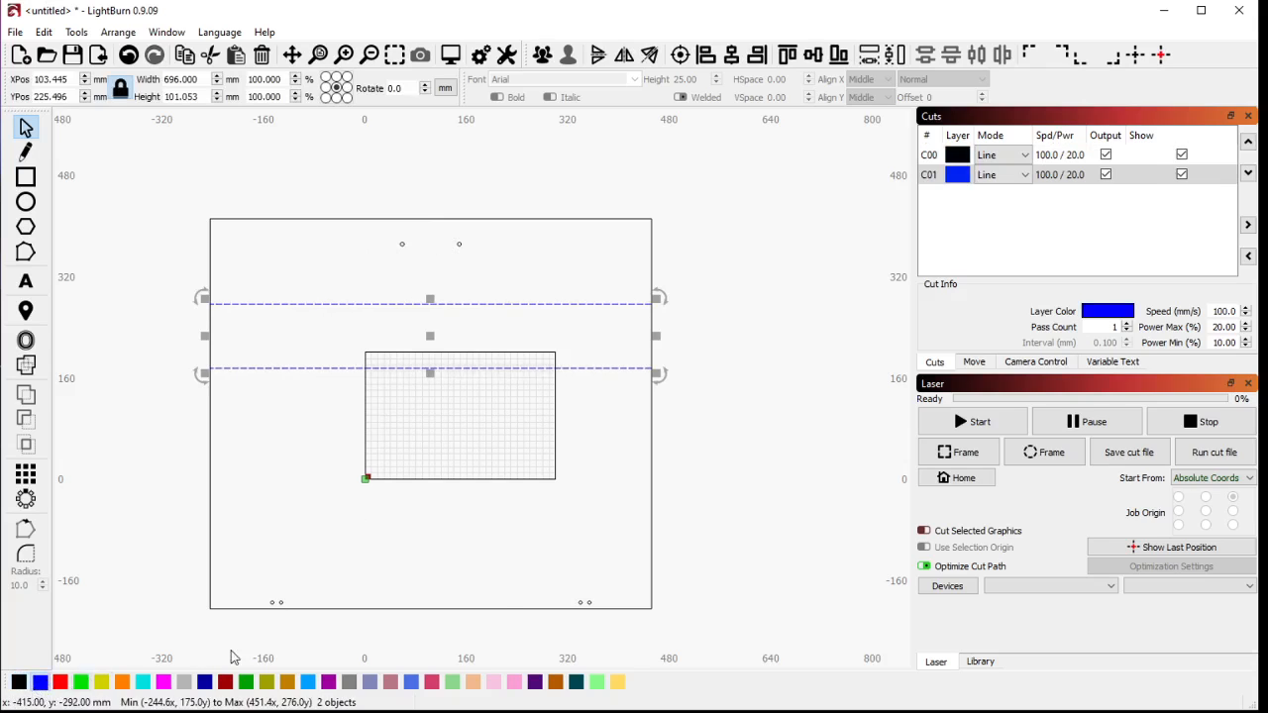
{"action": "left_click", "coordinate": [150, 288]}
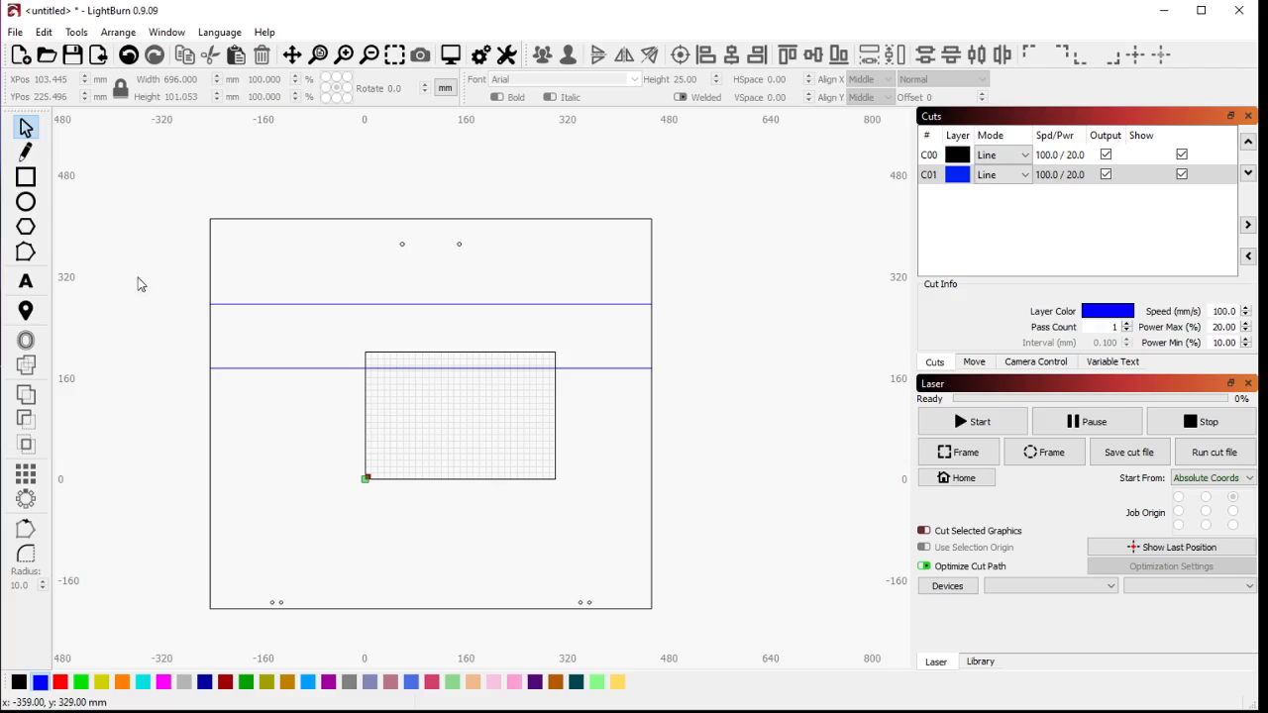
Step: Select the two blue bend lines across the lid to check them, and clear the selection
{"action": "left_click_drag", "start_coordinate": [149, 286], "coordinate": [763, 422]}
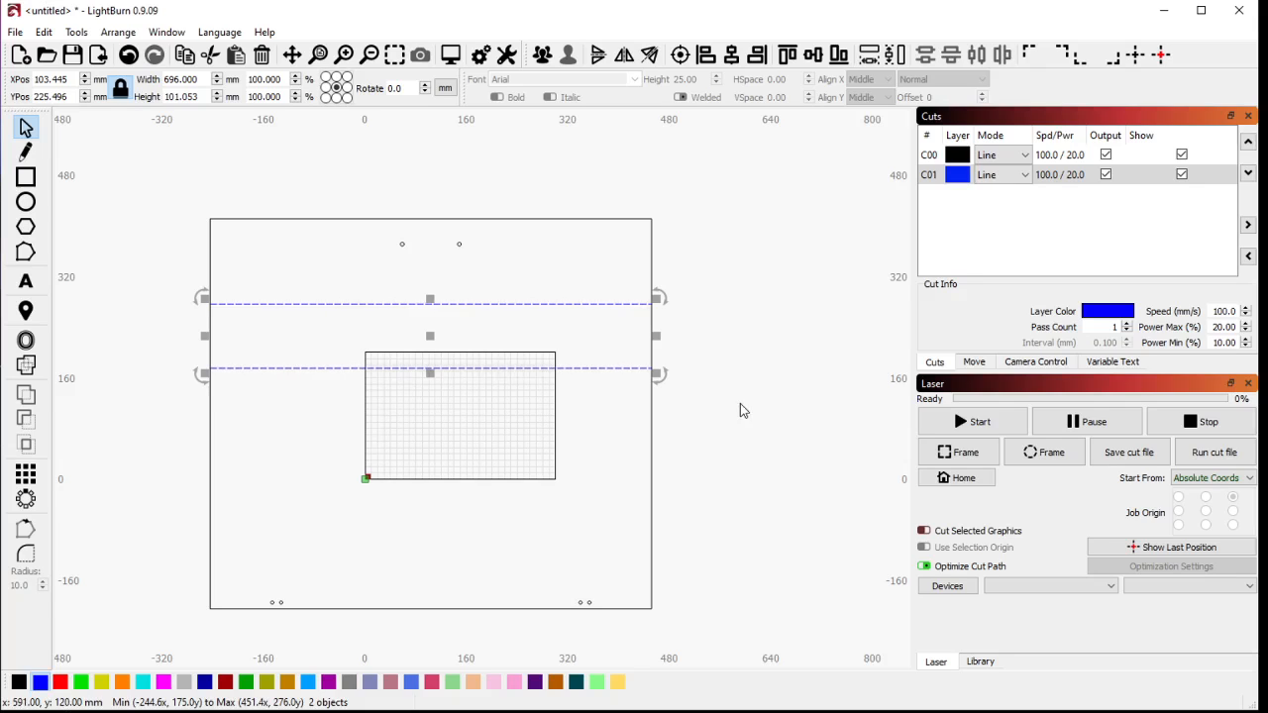
{"action": "left_click_drag", "start_coordinate": [170, 287], "coordinate": [754, 451]}
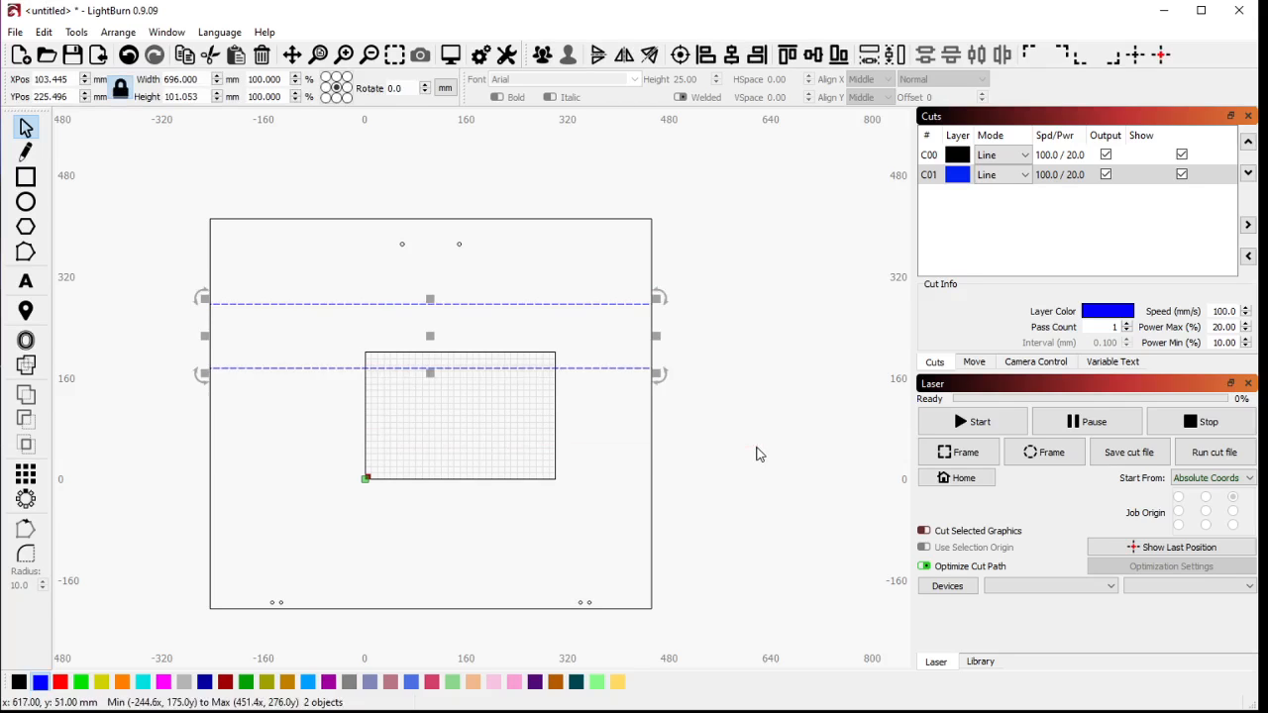
{"action": "left_click", "coordinate": [724, 407]}
Step: Return to Onshape's Part Studio 1, close the sheet metal flat pattern view and show the whole machine
{"action": "left_click", "coordinate": [1161, 12]}
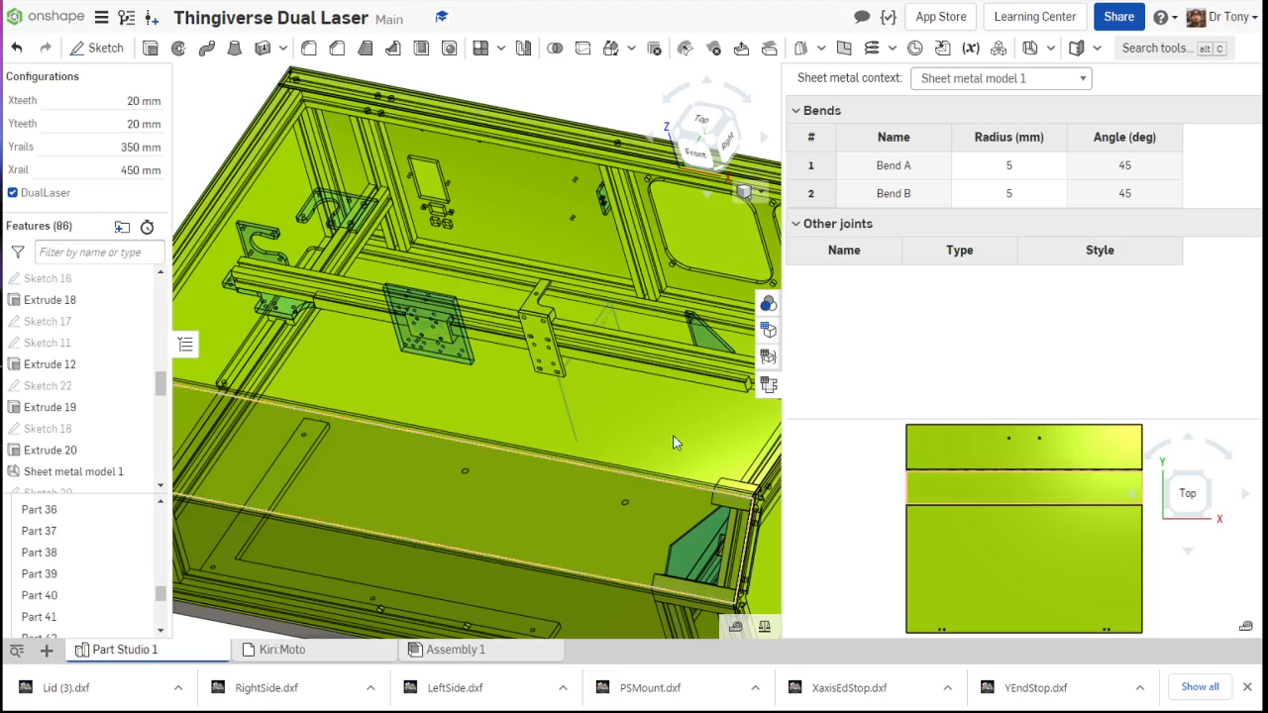
{"action": "left_click", "coordinate": [766, 385]}
{"action": "scroll", "coordinate": [760, 393], "scroll_direction": "down", "scroll_amount": 3}
{"action": "mouse_move", "coordinate": [735, 342]}
{"action": "right_mouse_down"}
{"action": "mouse_move", "coordinate": [765, 298]}
{"action": "mouse_move", "coordinate": [729, 326]}
{"action": "right_mouse_up"}
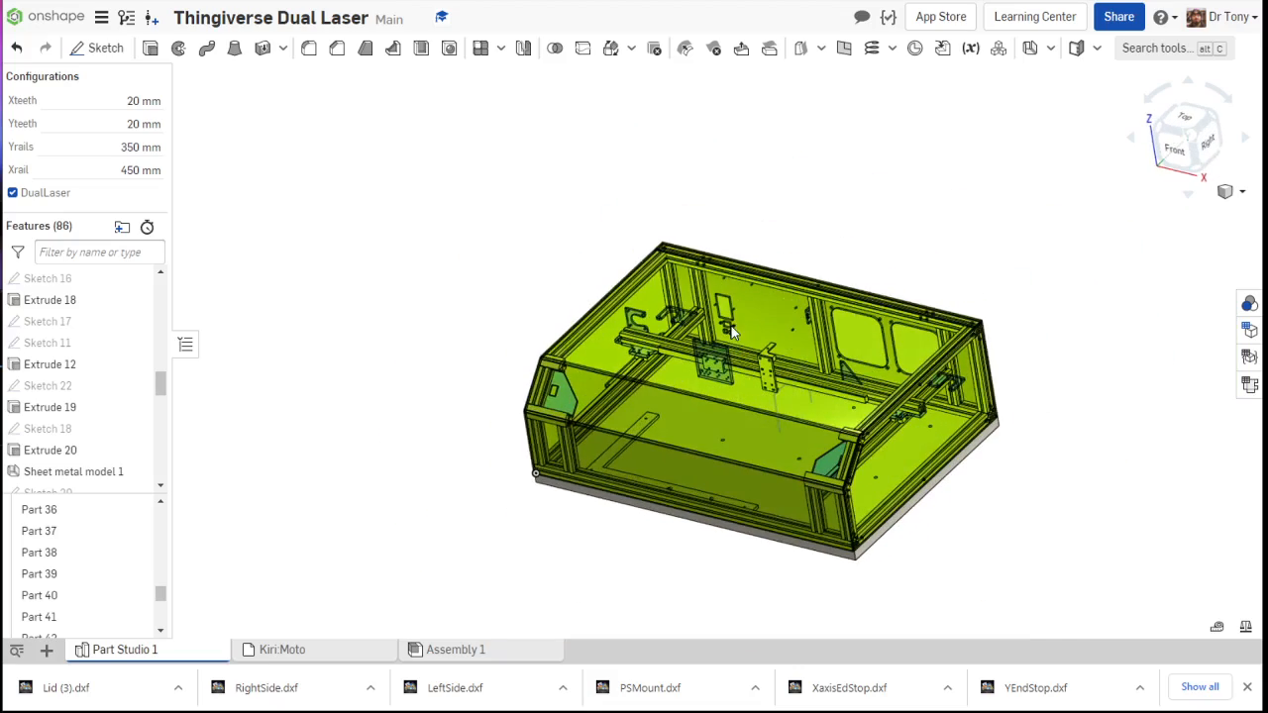
{"action": "scroll", "coordinate": [722, 356], "scroll_direction": "down", "scroll_amount": 2}
{"action": "scroll", "coordinate": [723, 362], "scroll_direction": "up", "scroll_amount": 4}
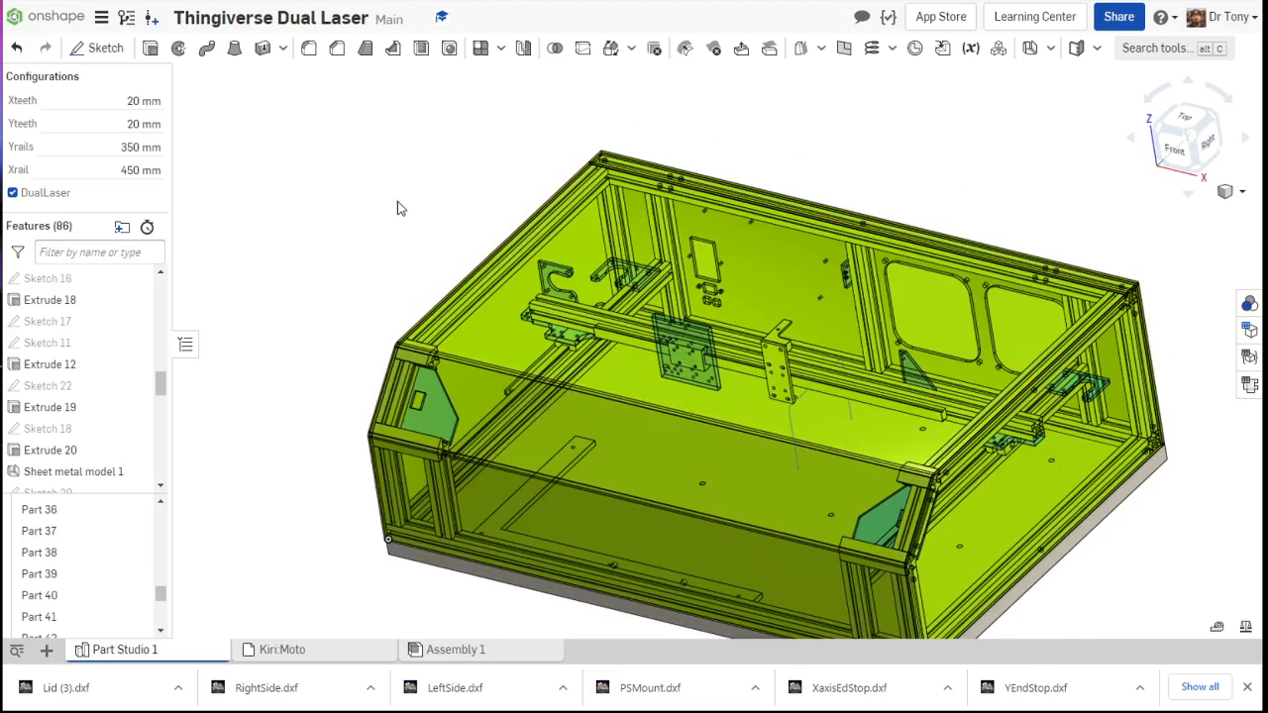
Step: Hide the sheet metal lid so the frame and gantry inside the machine are exposed
{"action": "right_click", "coordinate": [726, 335]}
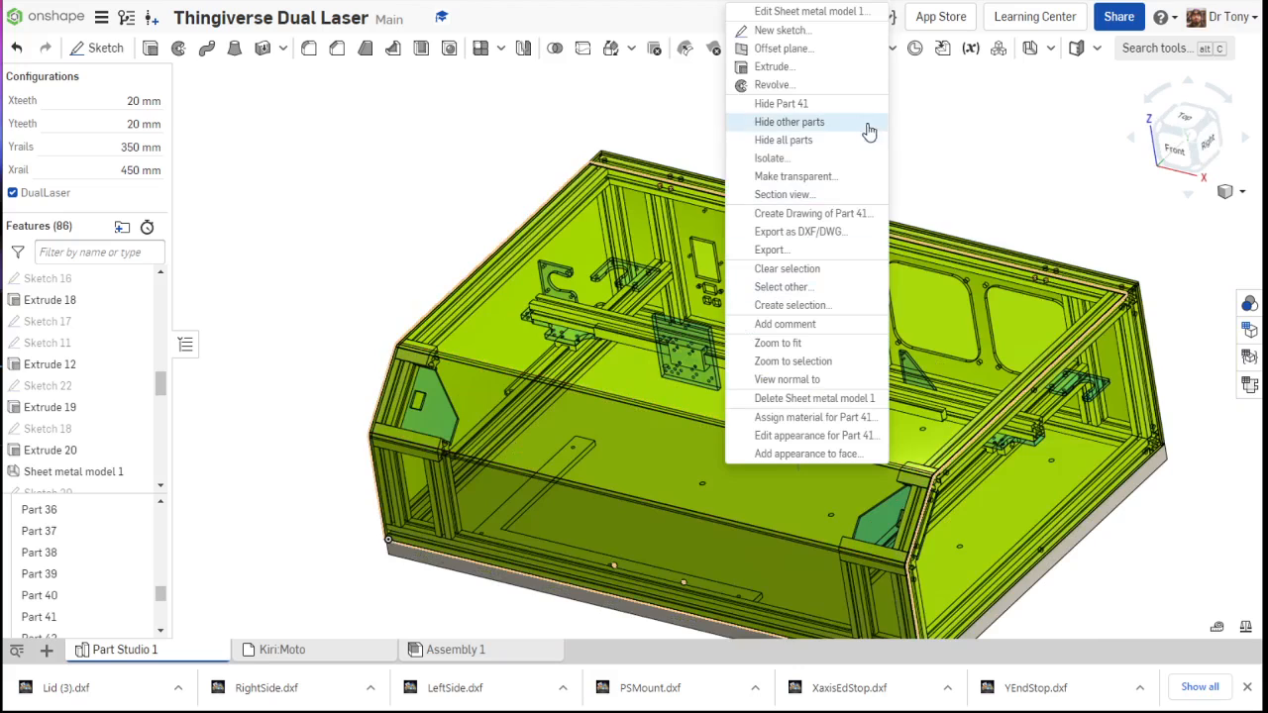
{"action": "left_click", "coordinate": [822, 105]}
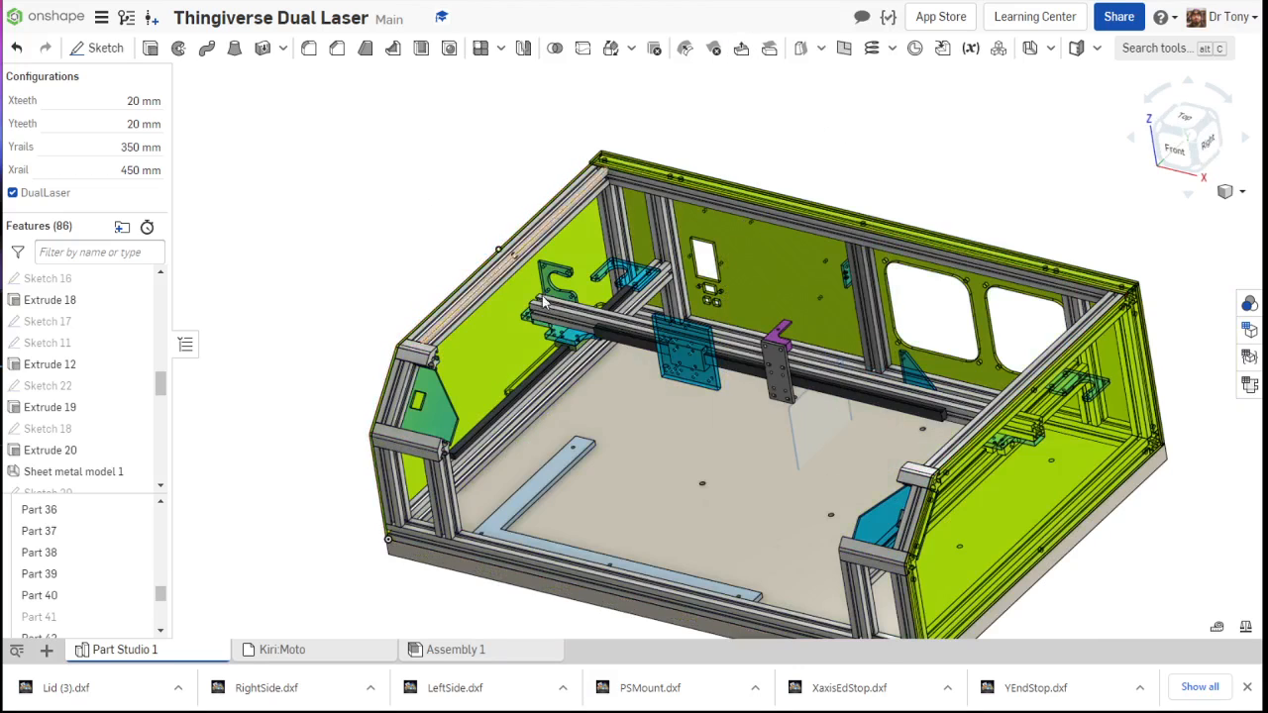
{"action": "scroll", "coordinate": [598, 337], "scroll_direction": "down", "scroll_amount": 1}
{"action": "scroll", "coordinate": [588, 289], "scroll_direction": "up", "scroll_amount": 4}
{"action": "right_click_drag", "start_coordinate": [588, 289], "coordinate": [675, 183]}
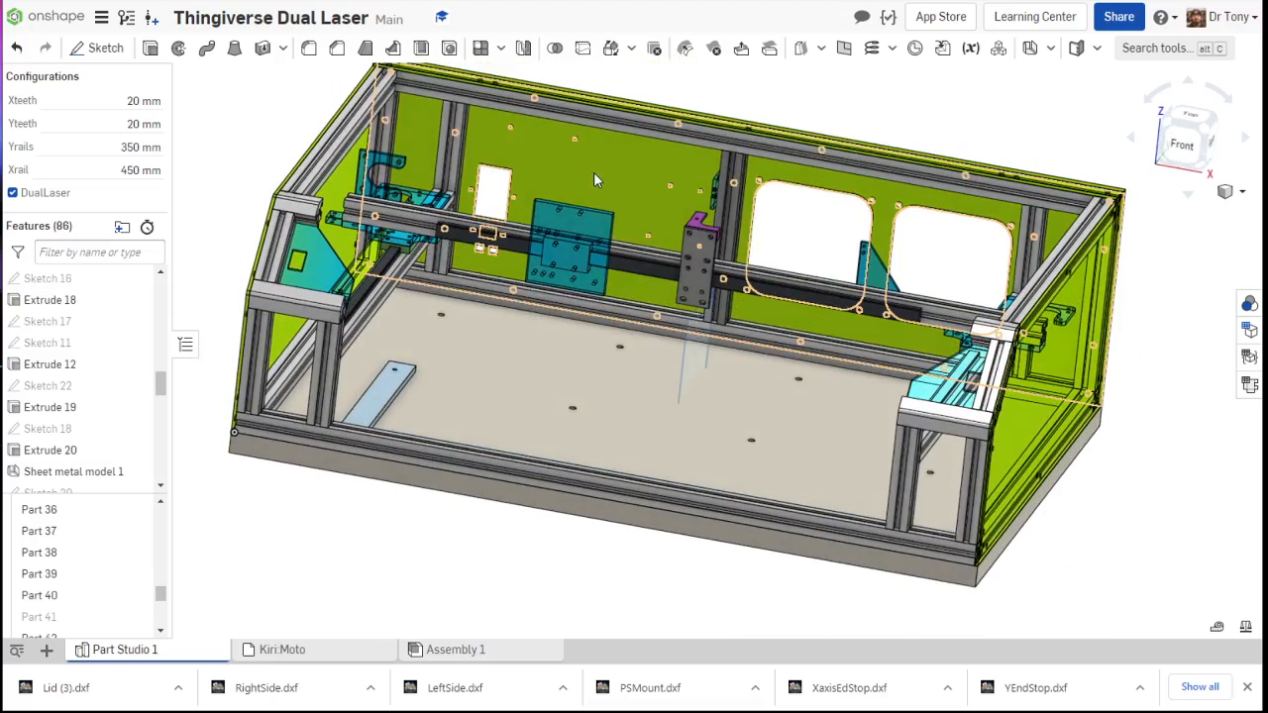
{"action": "right_click_drag", "start_coordinate": [593, 171], "coordinate": [679, 198]}
{"action": "right_click", "coordinate": [874, 190]}
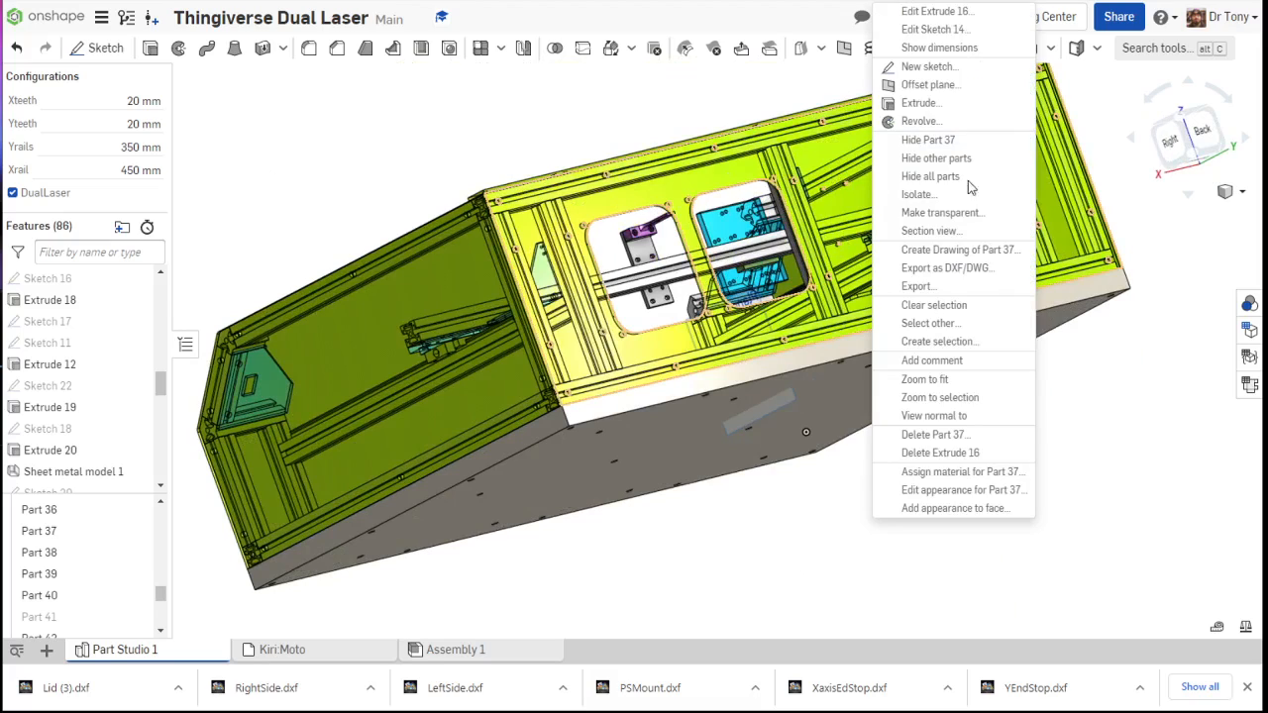
{"action": "left_click", "coordinate": [919, 268]}
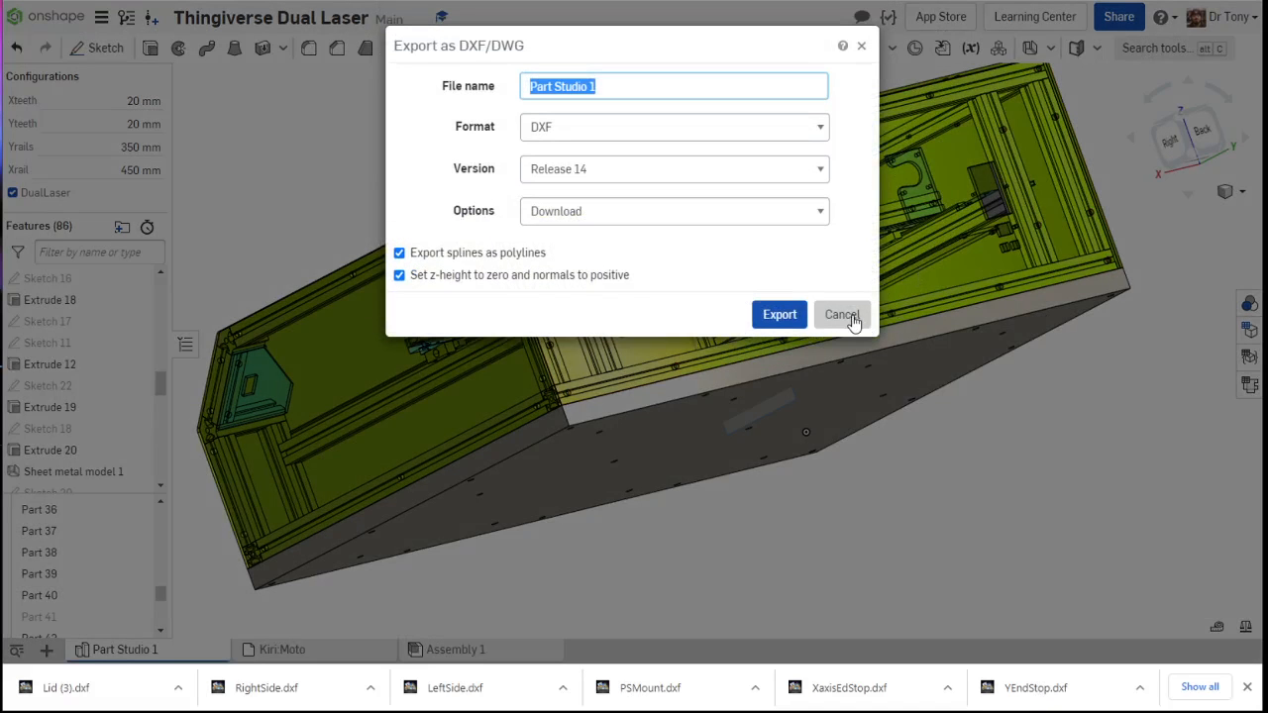
{"action": "left_click", "coordinate": [842, 315]}
{"action": "key", "text": "shift+7"}
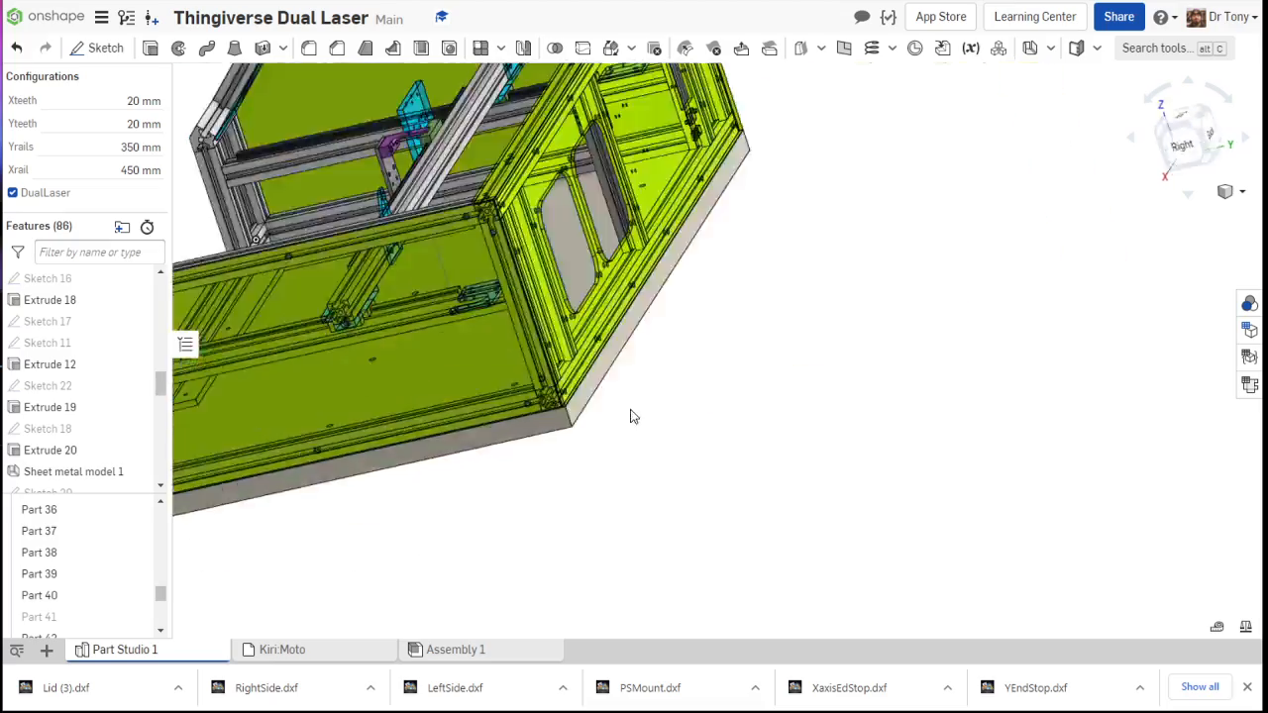
{"action": "scroll", "coordinate": [527, 336], "scroll_direction": "up", "scroll_amount": 3}
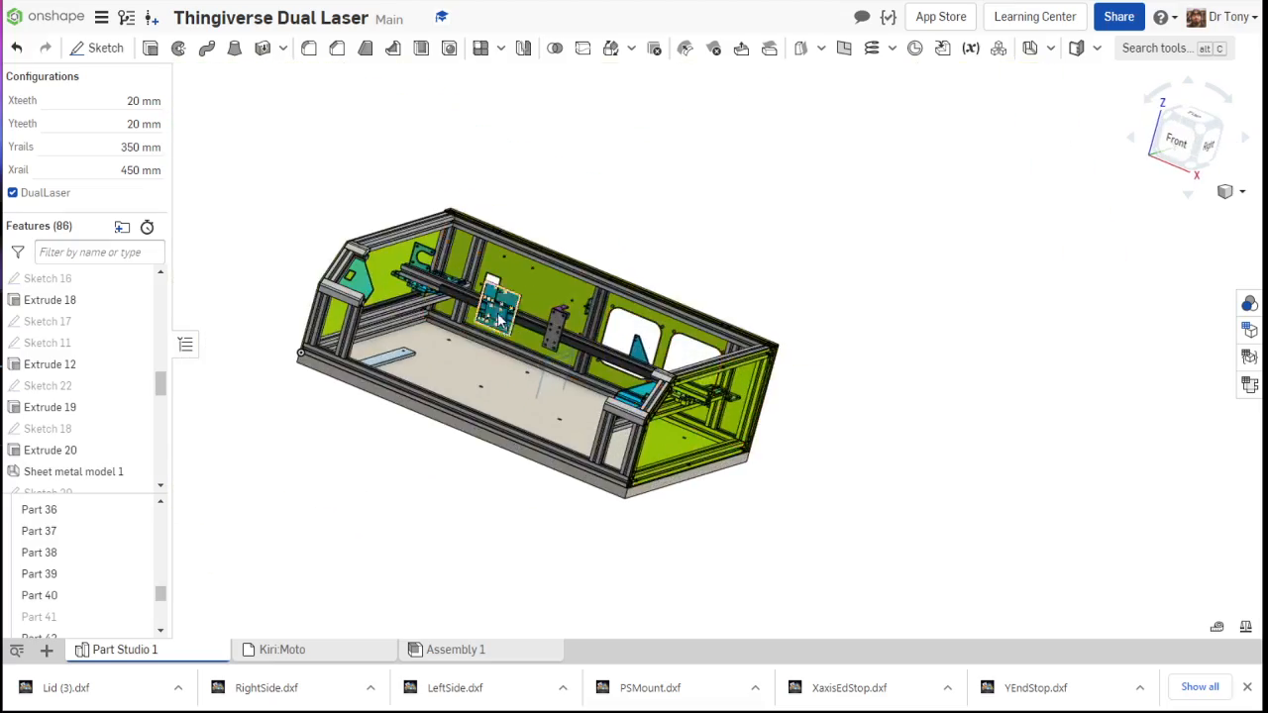
{"action": "right_click_drag", "start_coordinate": [527, 337], "coordinate": [490, 396]}
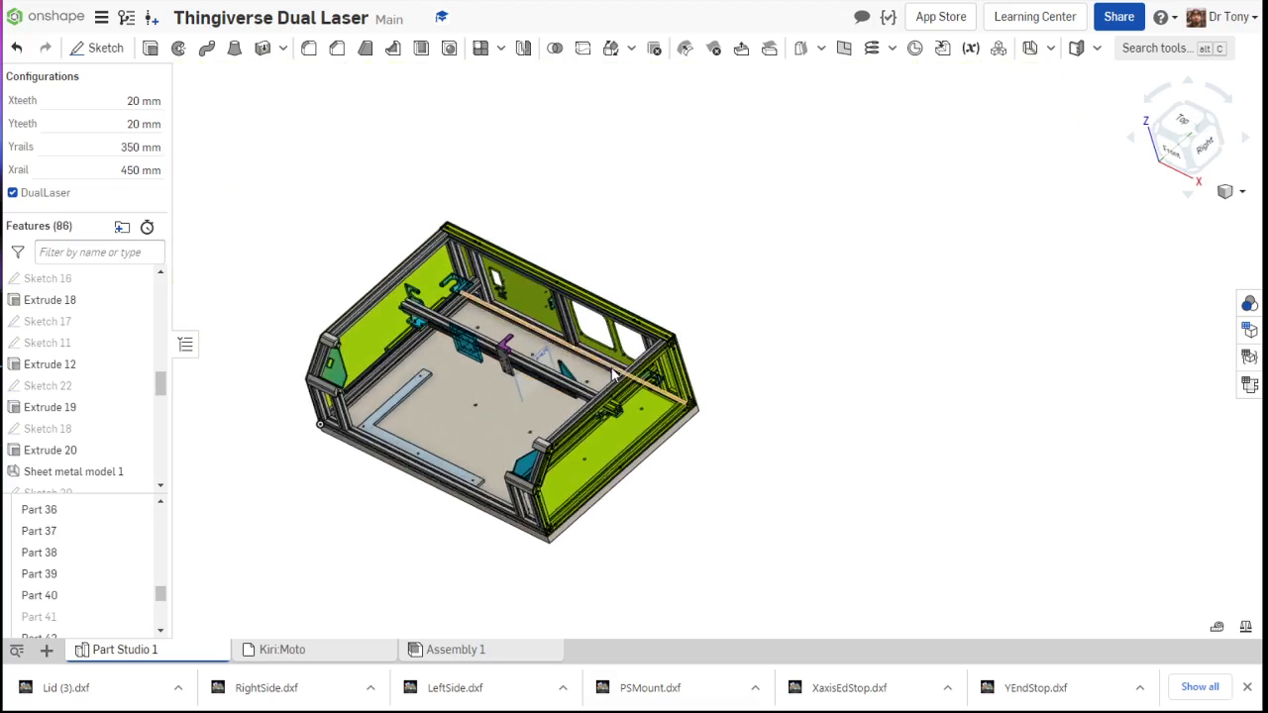
{"action": "scroll", "coordinate": [498, 415], "scroll_direction": "up", "scroll_amount": 3}
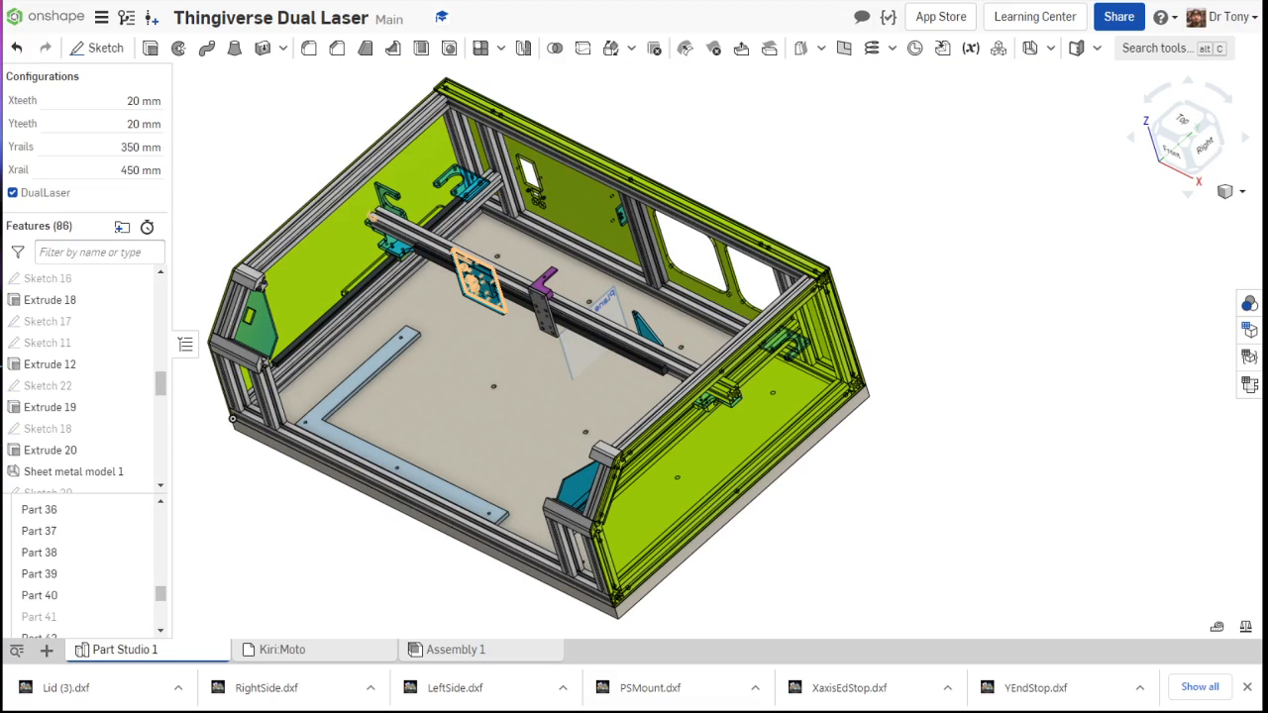